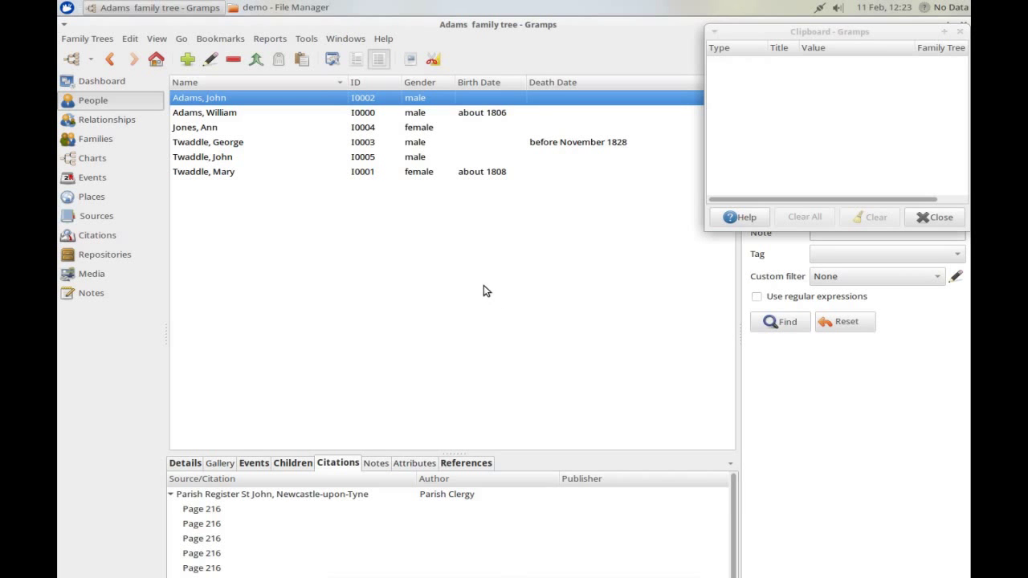
Add a new child to family F0000, entering the given name, setting the gender to female and keeping both parental relationships as Birth
click(808, 105)
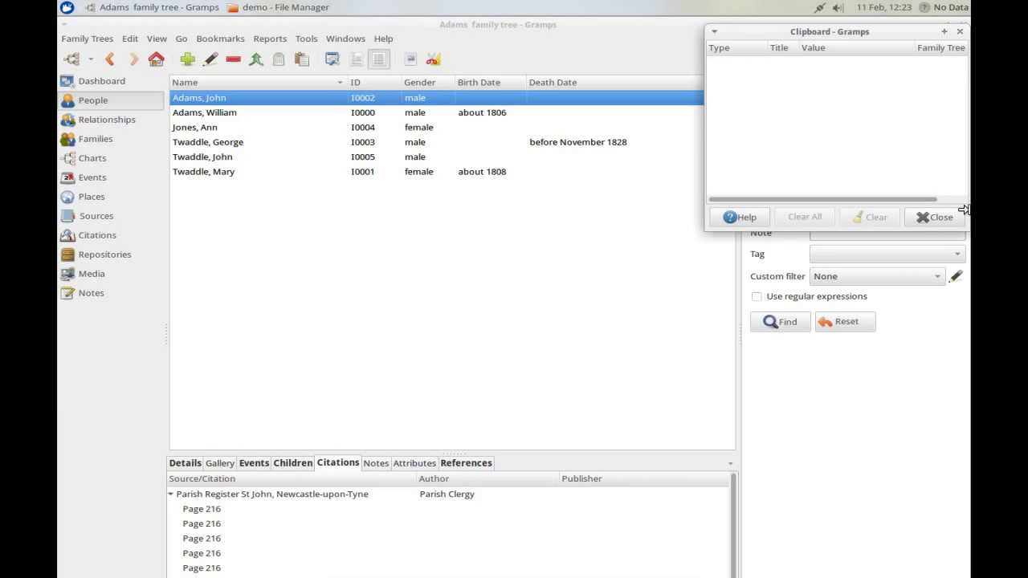
click(108, 145)
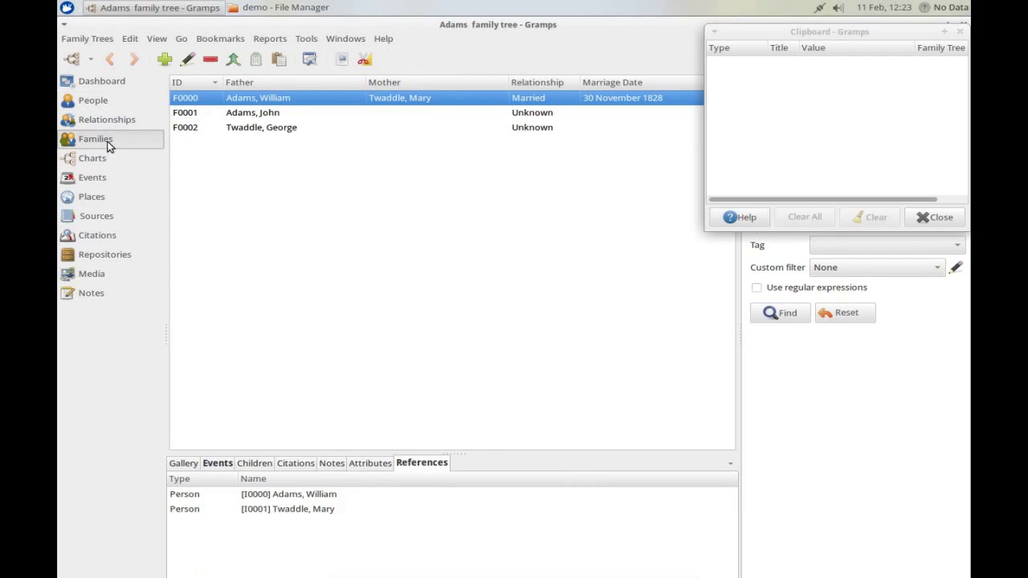
double_click(285, 100)
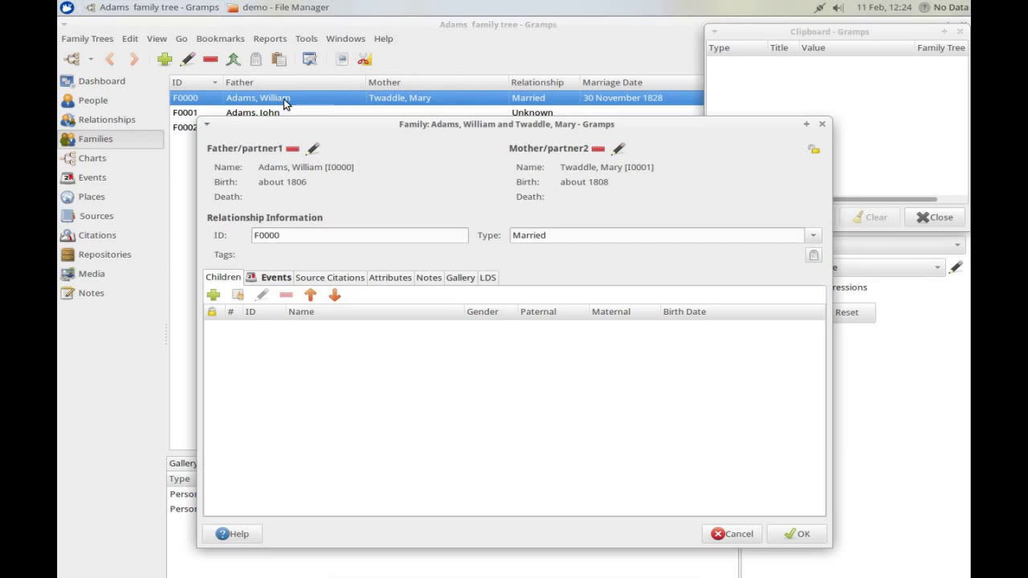
click(214, 295)
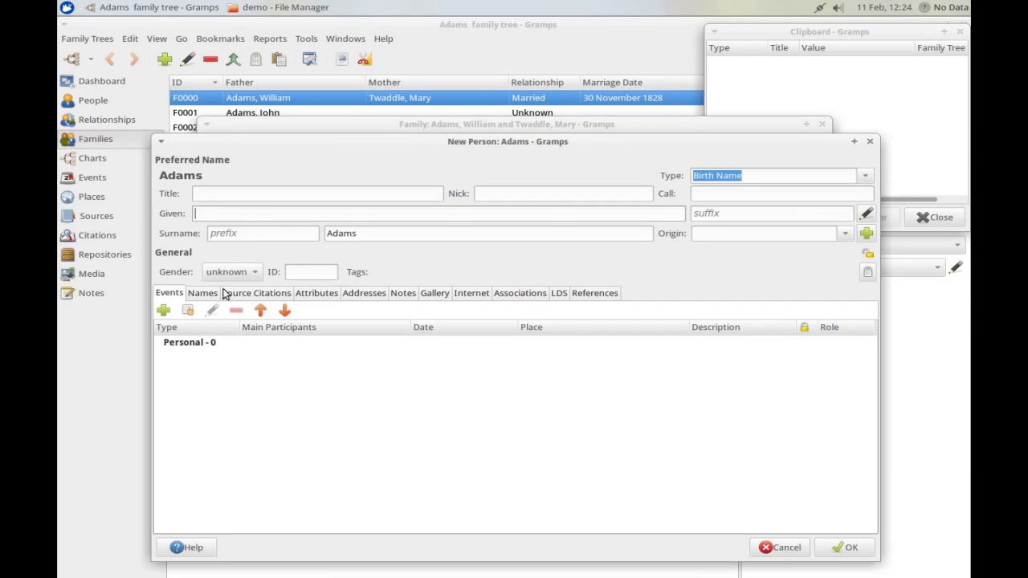
text(Jane)
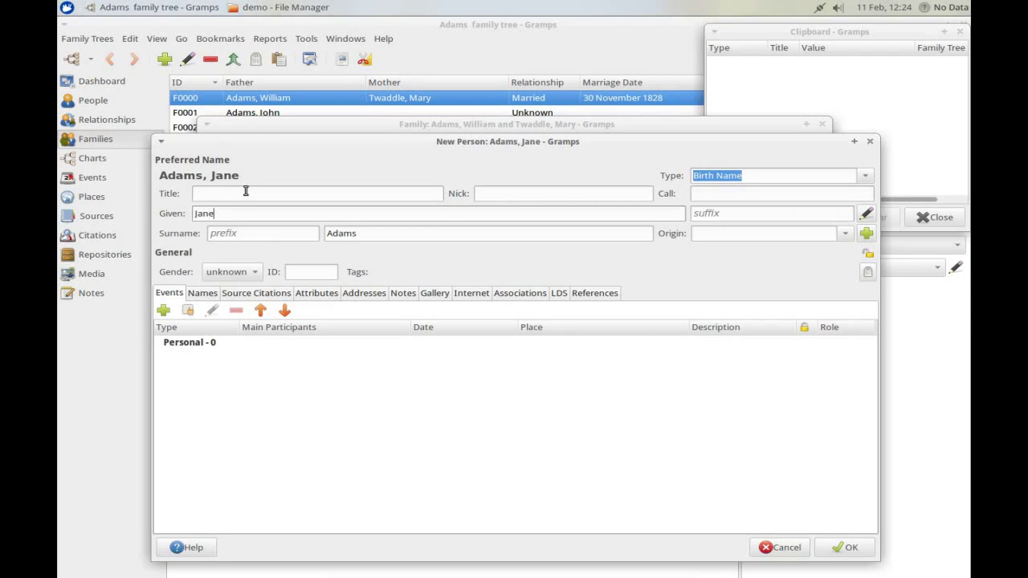
scroll(232, 277, up, 2)
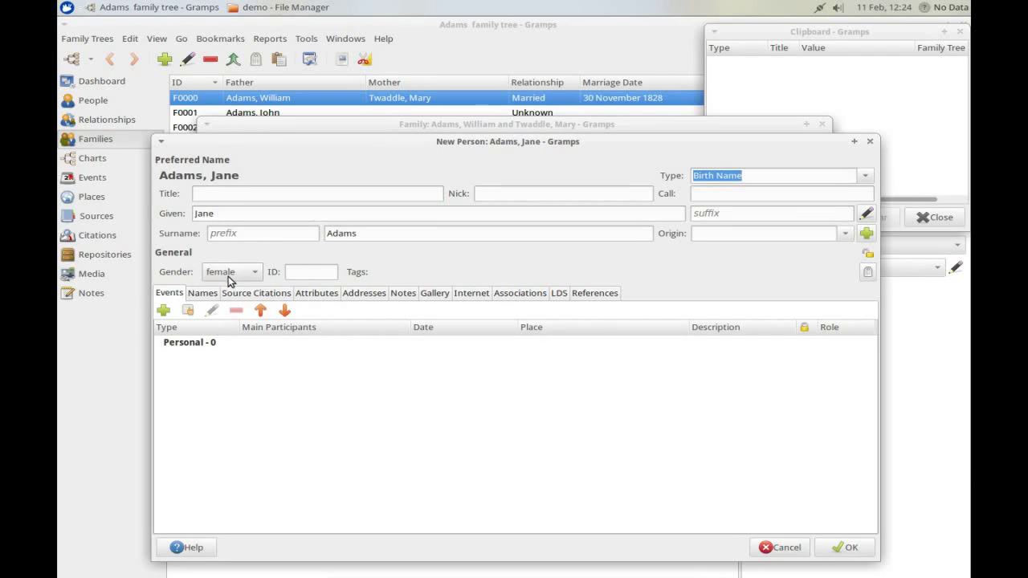
click(844, 548)
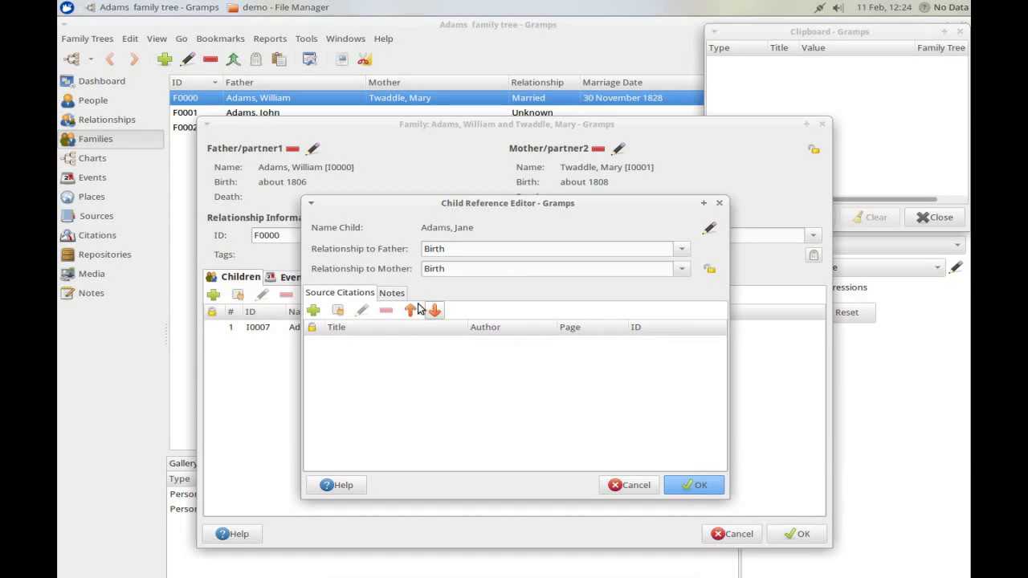
click(691, 486)
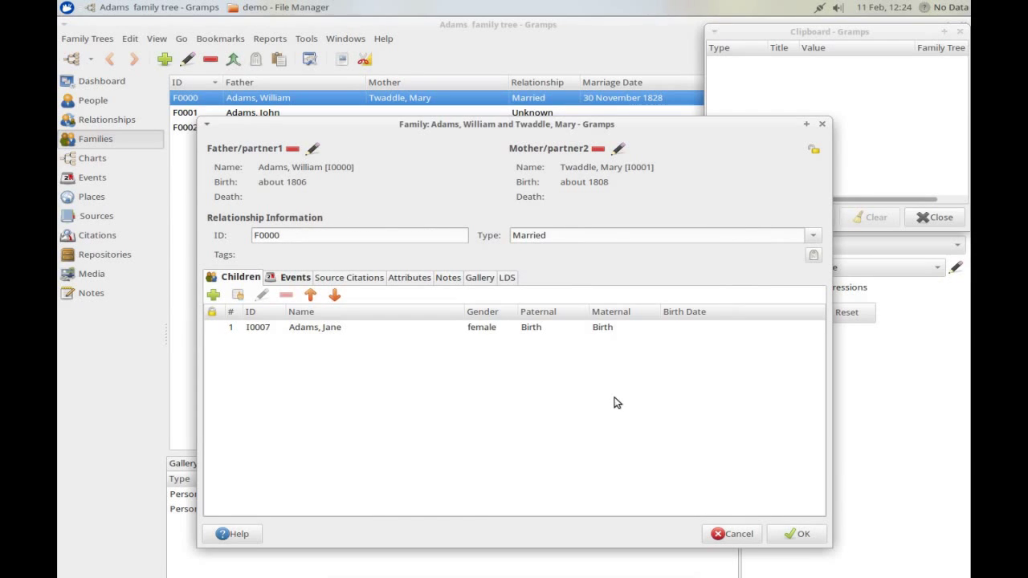
click(803, 534)
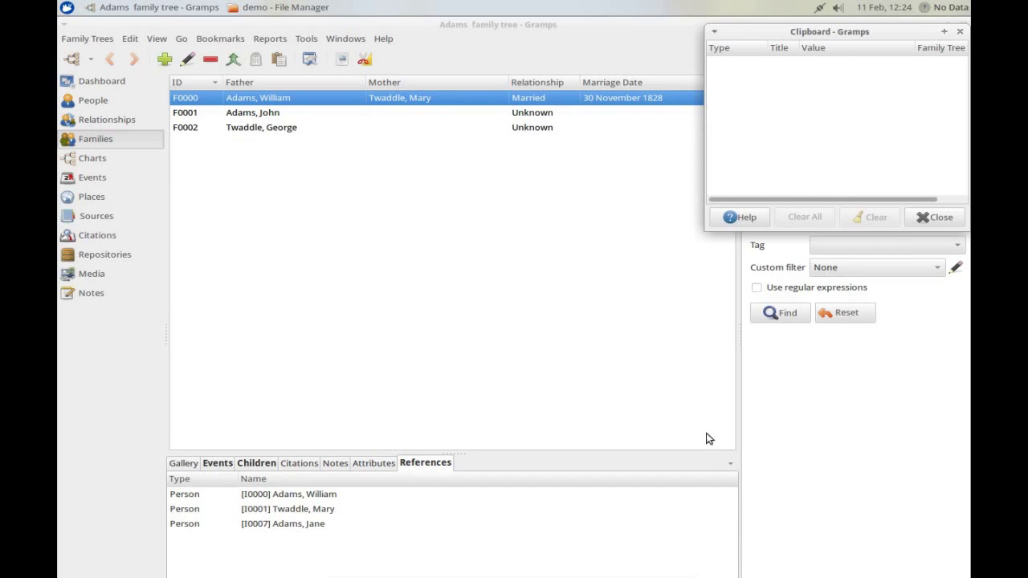
Open the new daughter's person record and add a Birth event with her date of birth
click(93, 100)
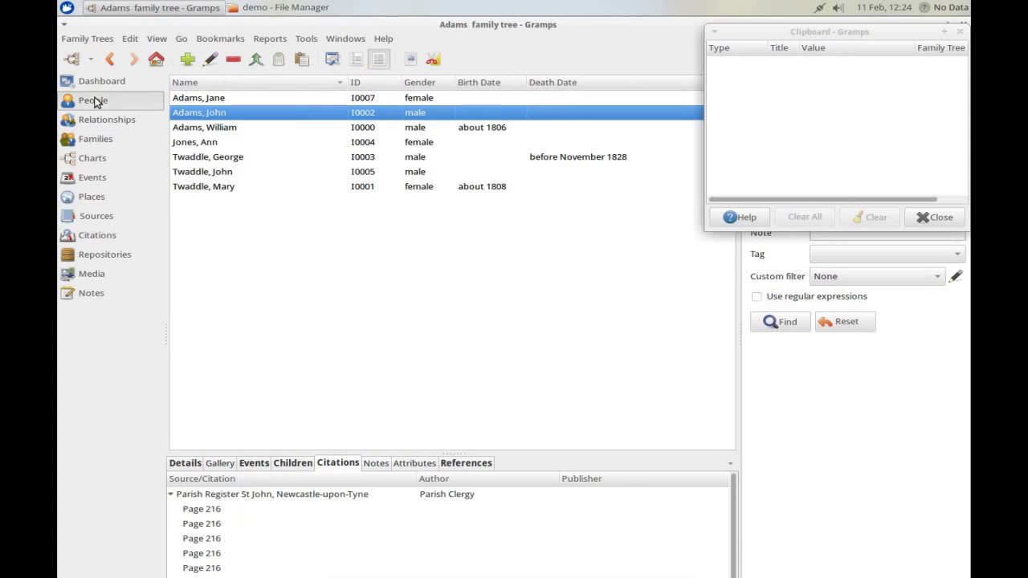
double_click(206, 98)
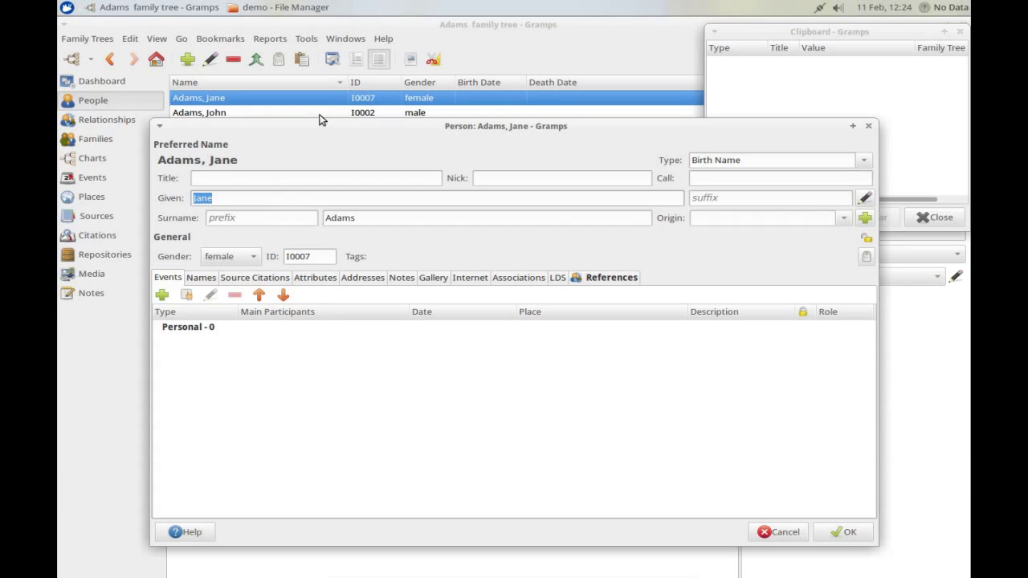
drag(325, 130, 281, 129)
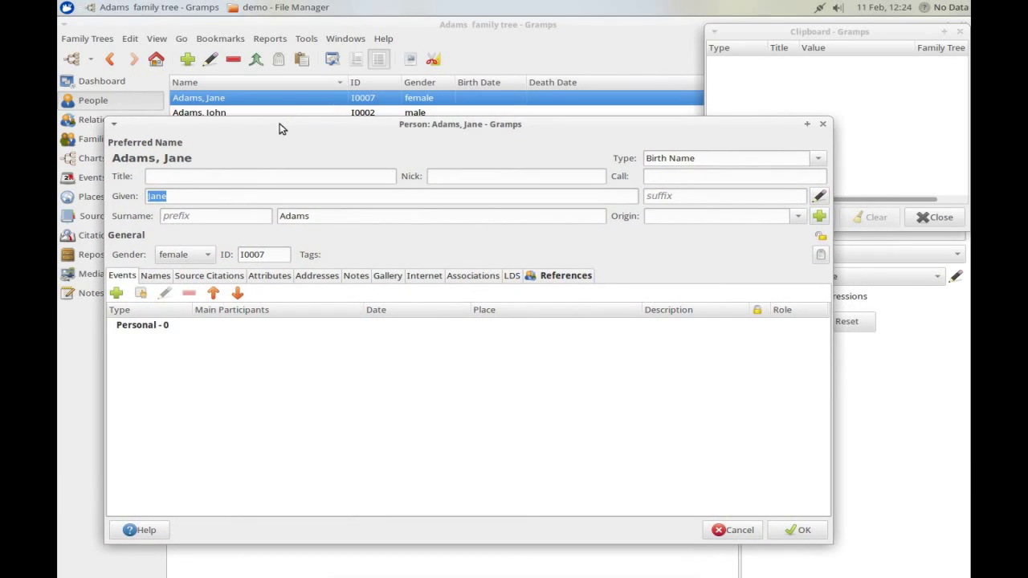
click(117, 294)
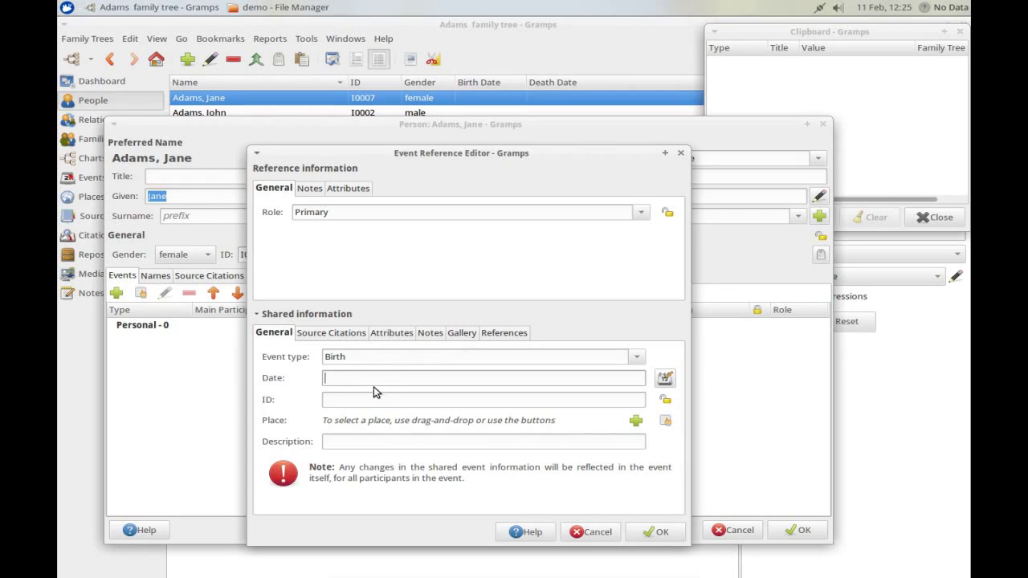
text(21 nov 1830)
key(Tab)
Cite Parish Register St John, Newcastle-upon-Tyne for the birth event, entering the birth date as citation date and "Page 99 Entry 788" as volume/page
click(327, 337)
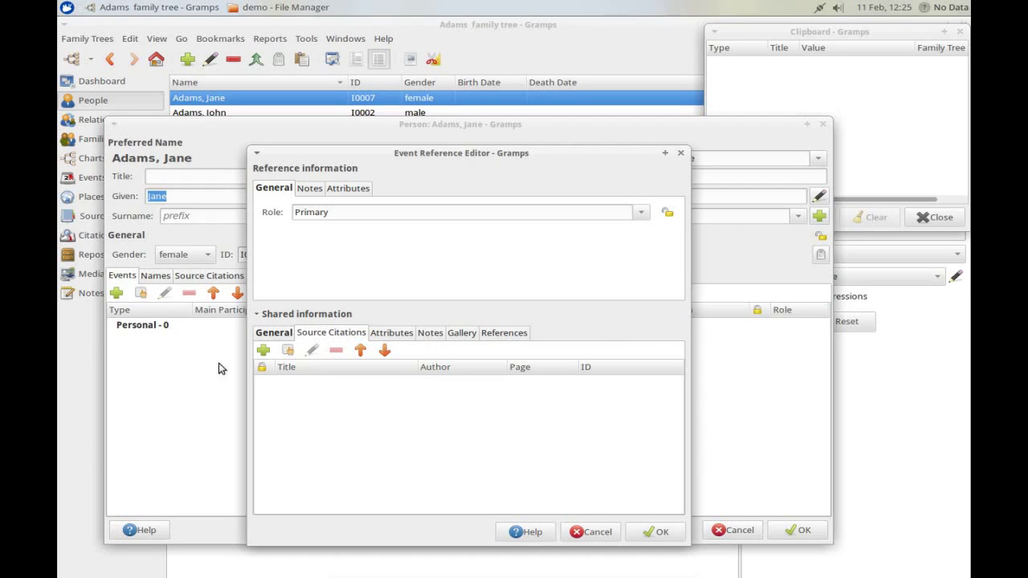
click(287, 351)
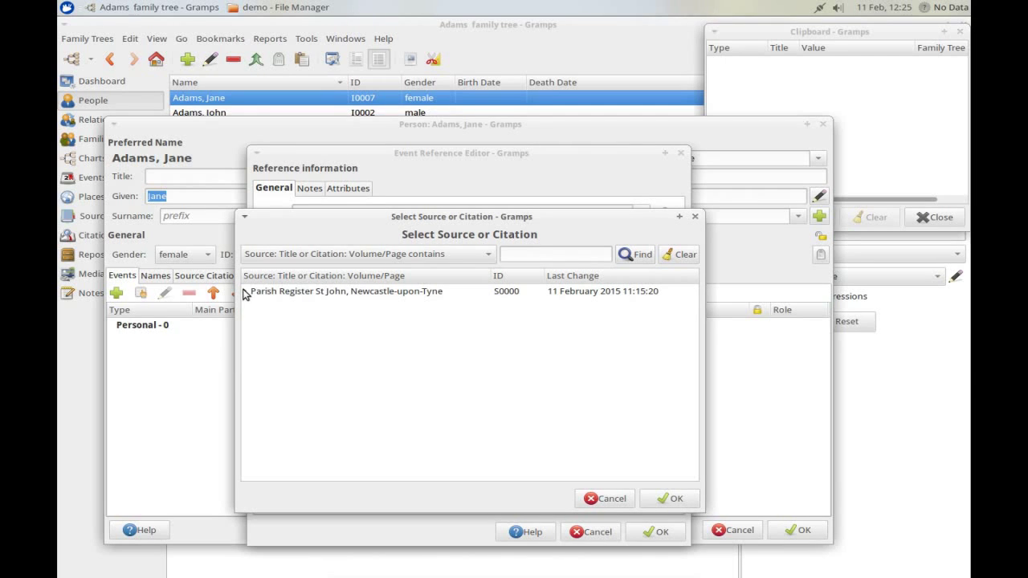
double_click(298, 294)
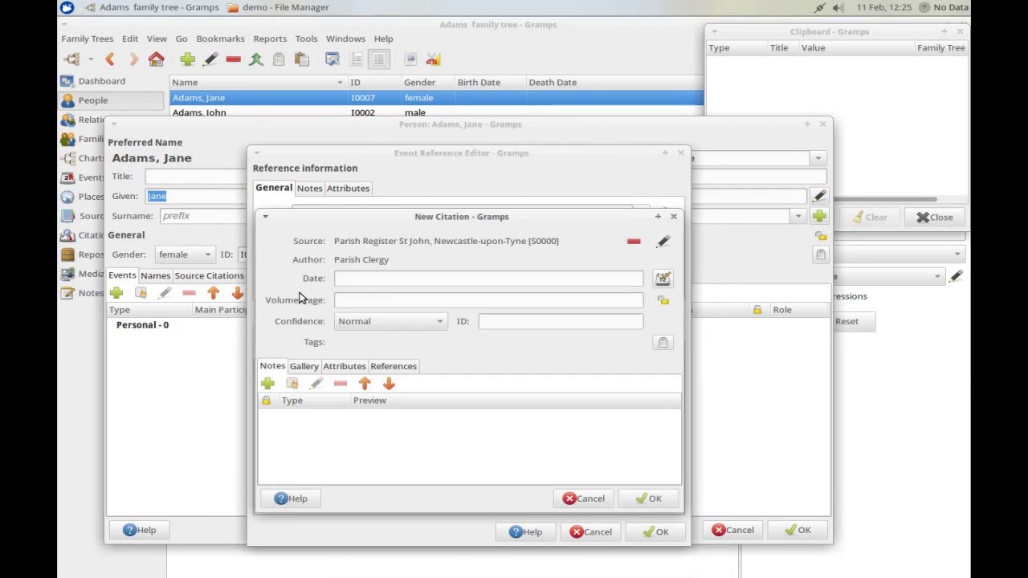
click(438, 278)
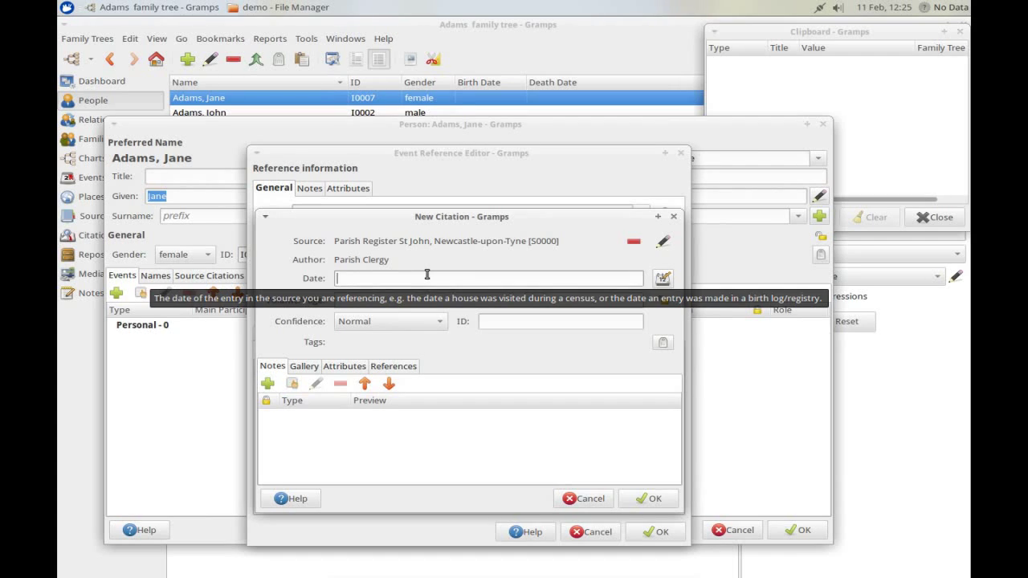
text(21)
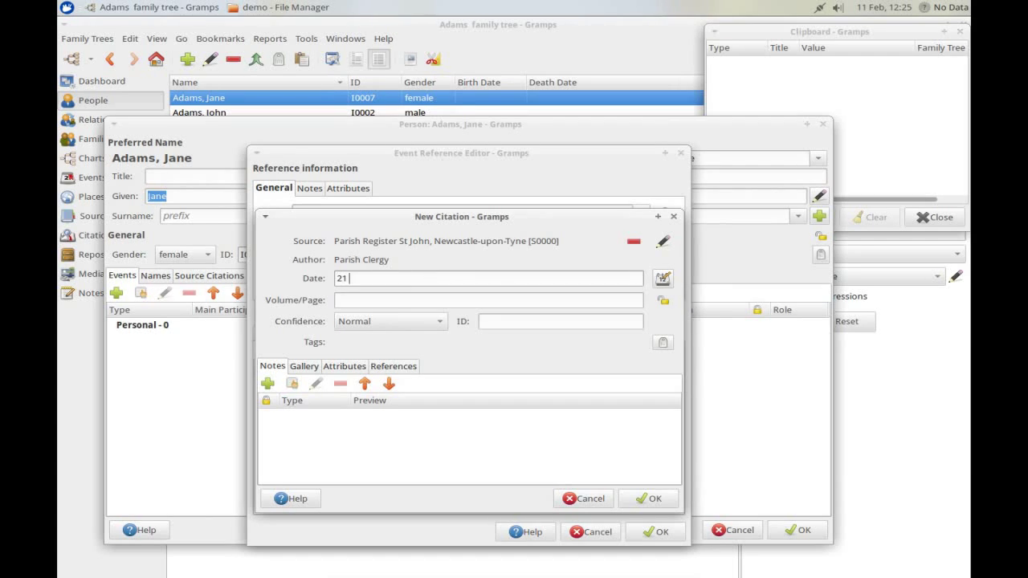
text( Nov 1830)
click(483, 300)
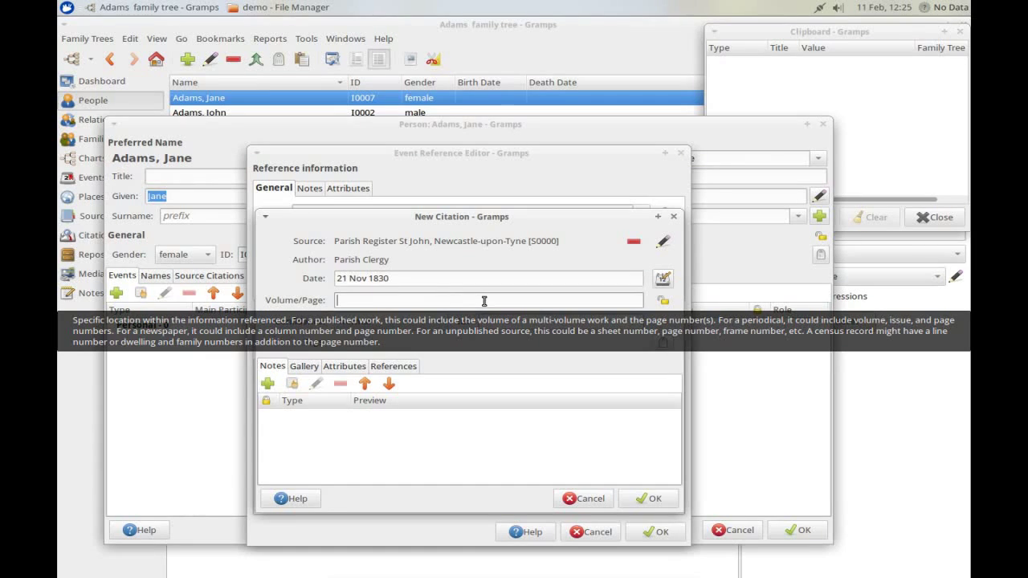
text(Page 99)
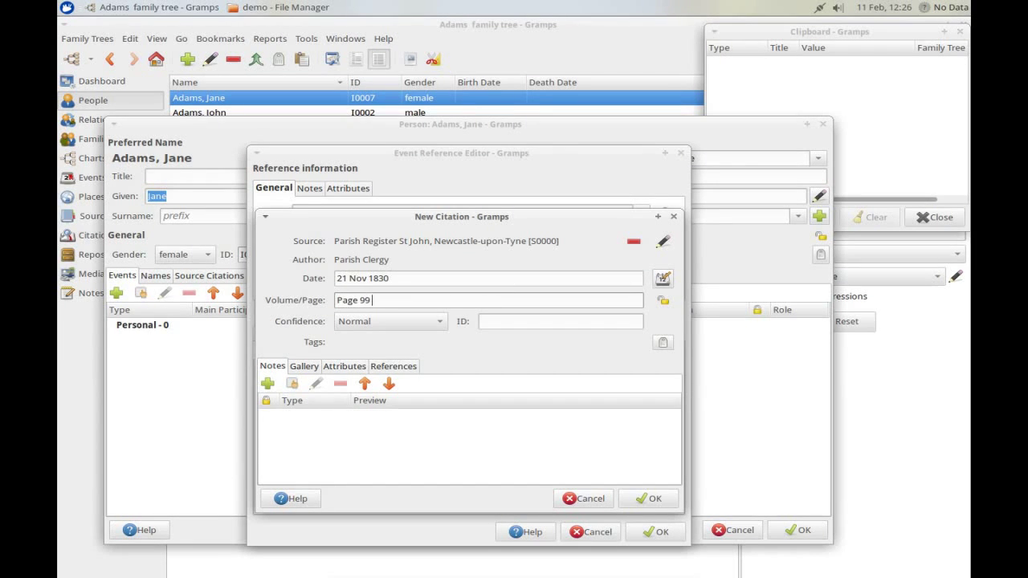
text( Entry 788)
click(653, 499)
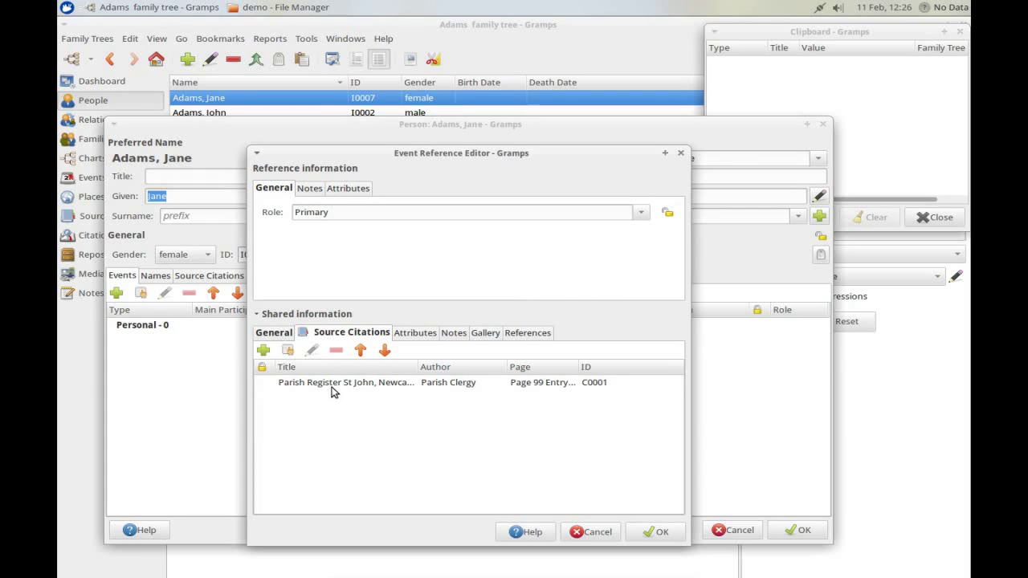
Copy the Page 99 Entry 788 citation to the clipboard window and save the birth event
drag(336, 381, 795, 70)
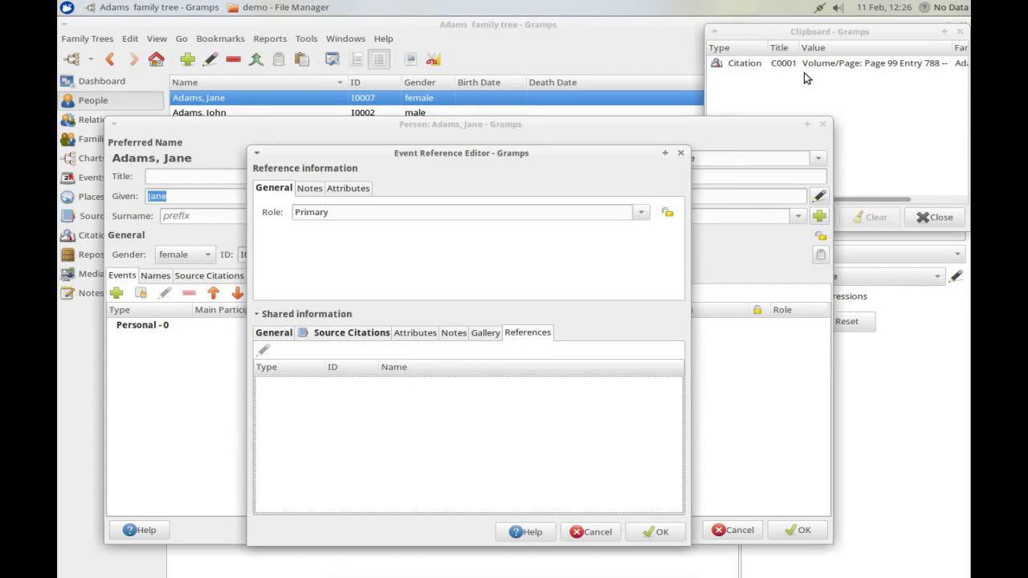
click(274, 332)
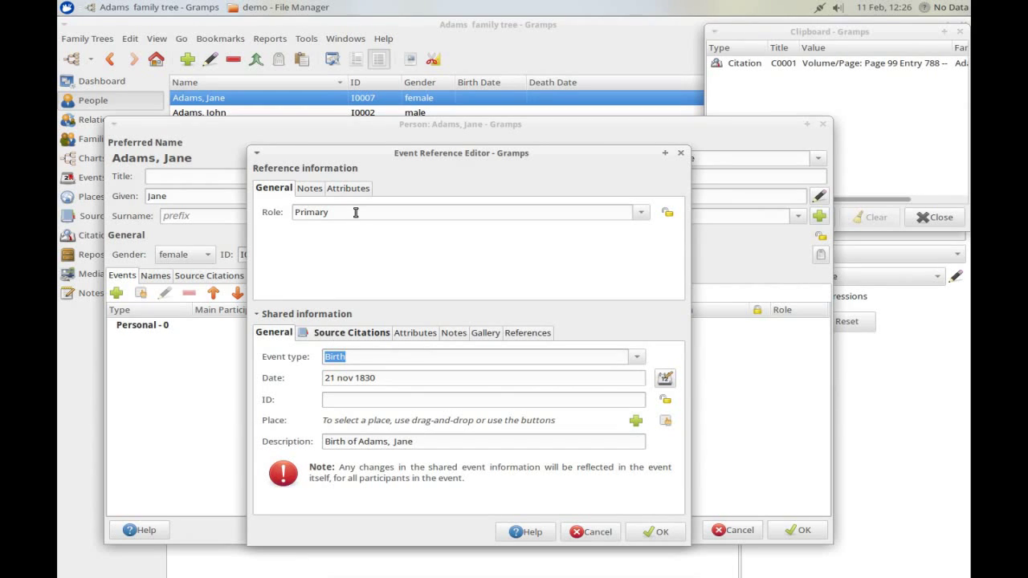
click(655, 533)
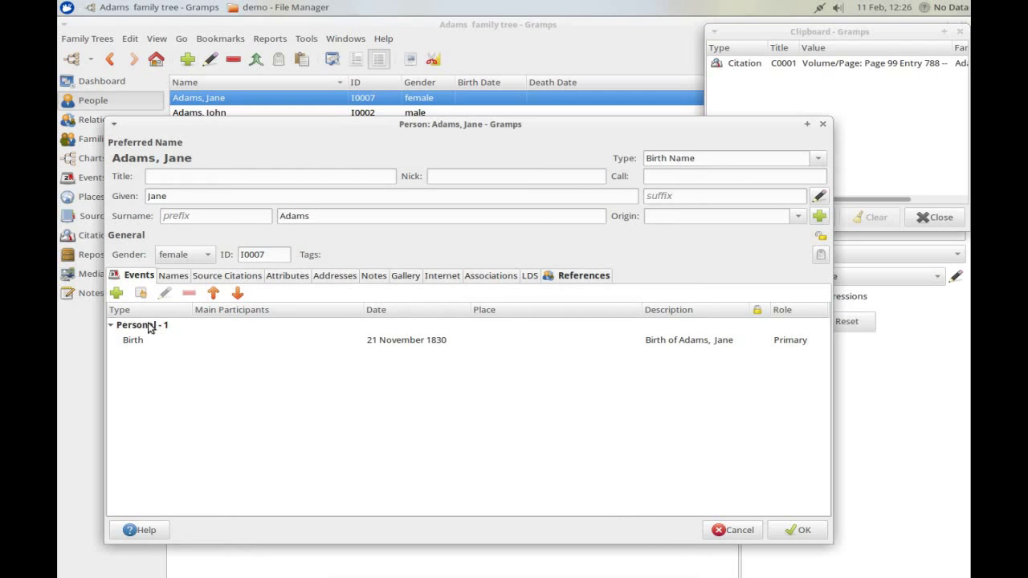
Add a Baptism event for the daughter dated 14 Dec 1830, with a description naming it as her baptism
click(117, 294)
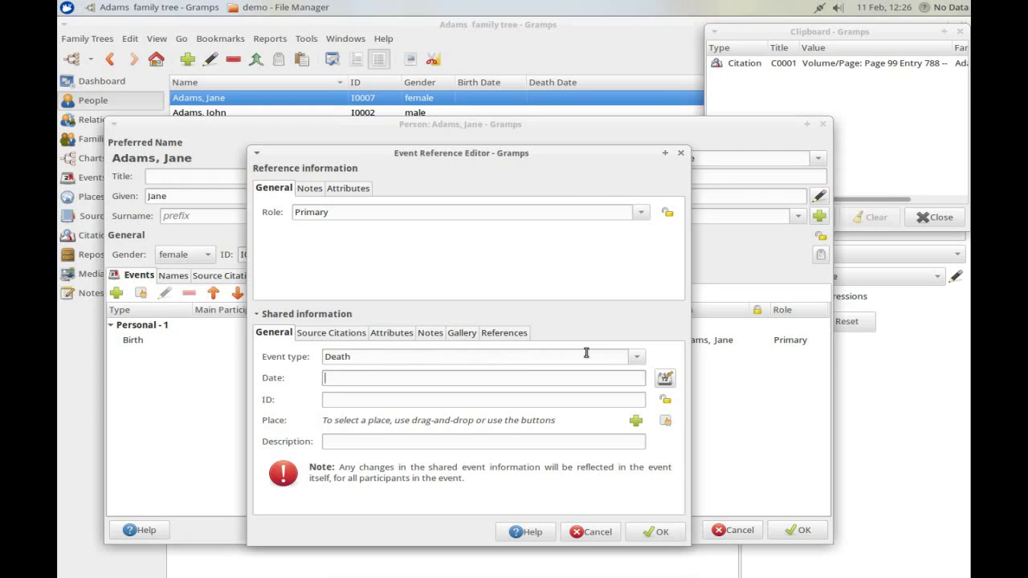
double_click(331, 359)
text(Bap)
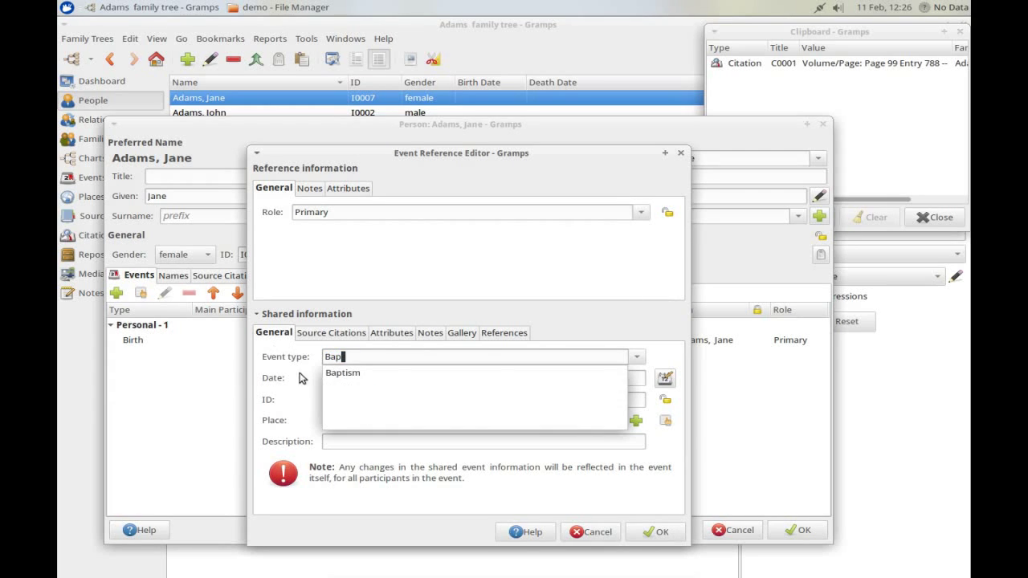
click(346, 373)
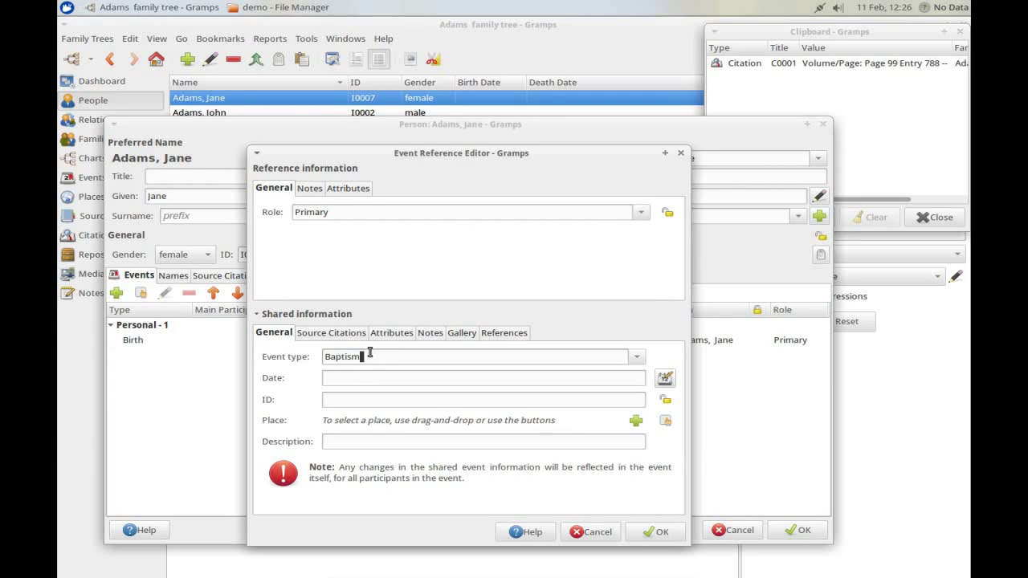
click(385, 381)
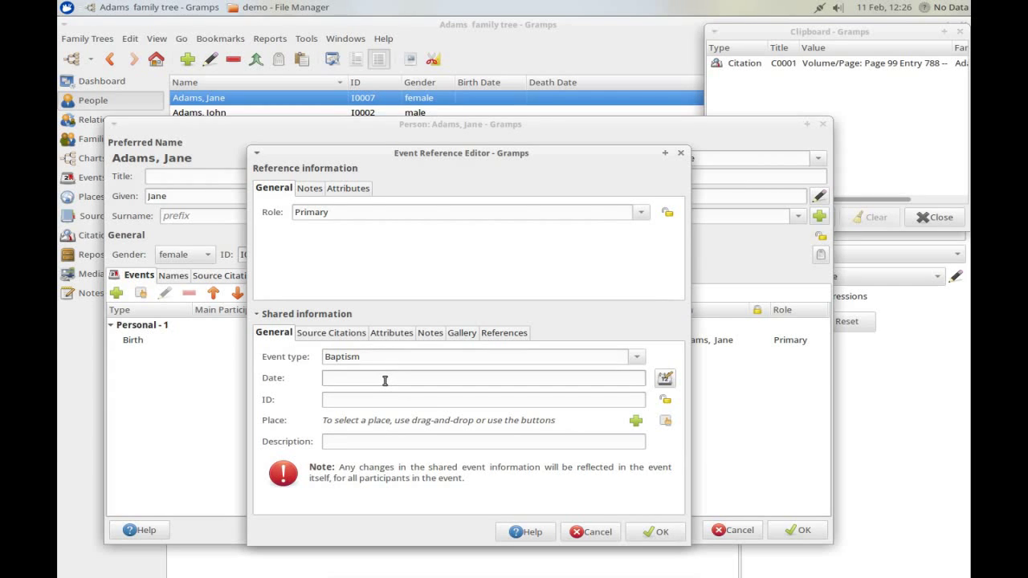
text(14 Dec 1830)
click(368, 443)
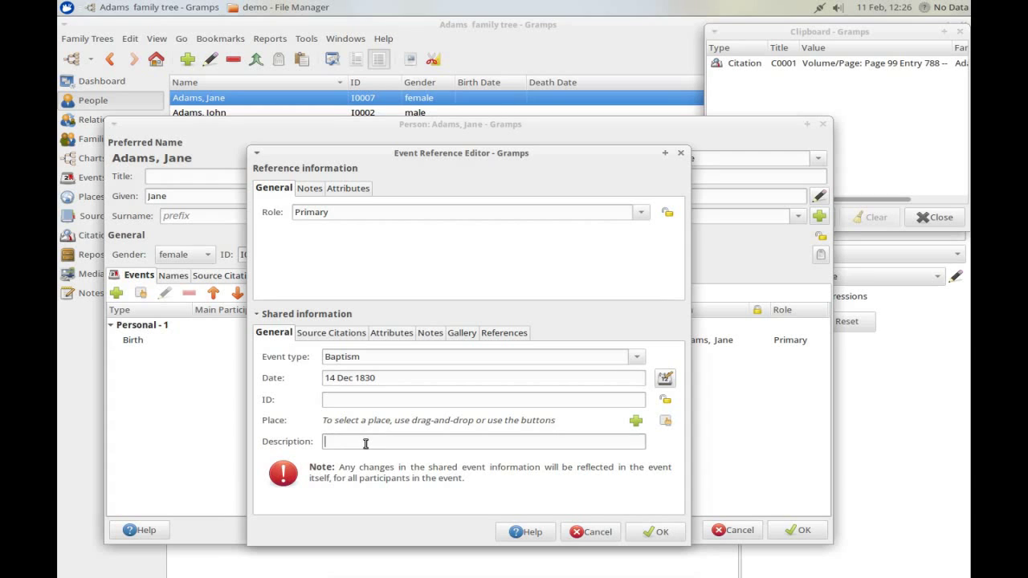
text(Baptism of Adams, Jane)
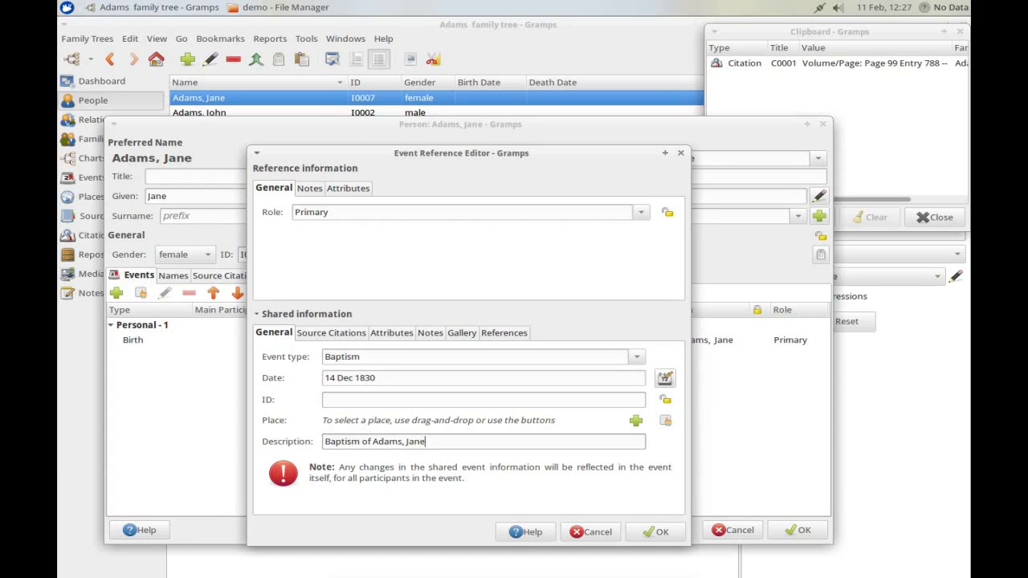
Set the baptism's place to the existing St Johns Church in Newcastle-upon-Tyne, Northumberland, UK
click(665, 420)
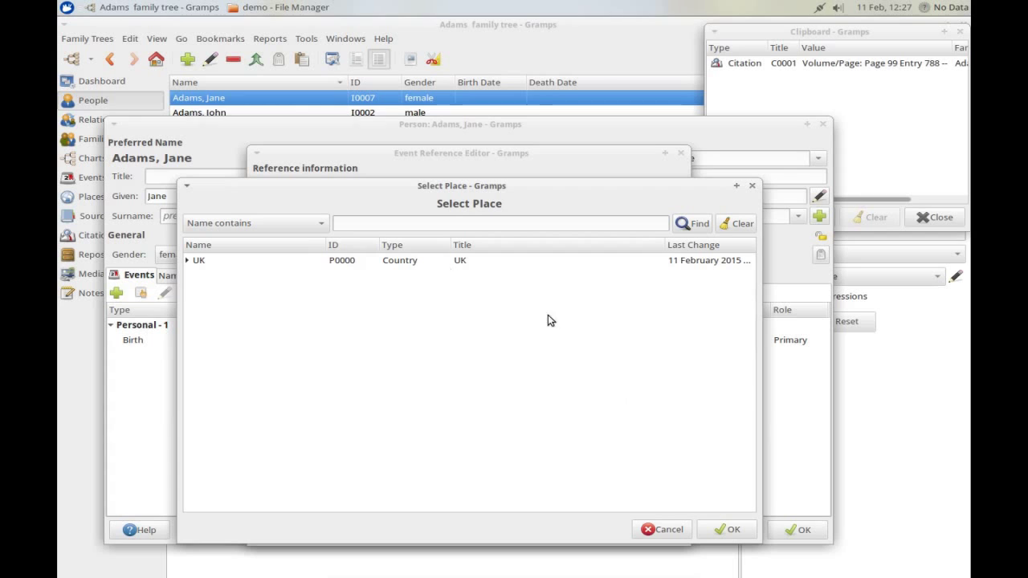
click(188, 261)
click(193, 276)
click(202, 291)
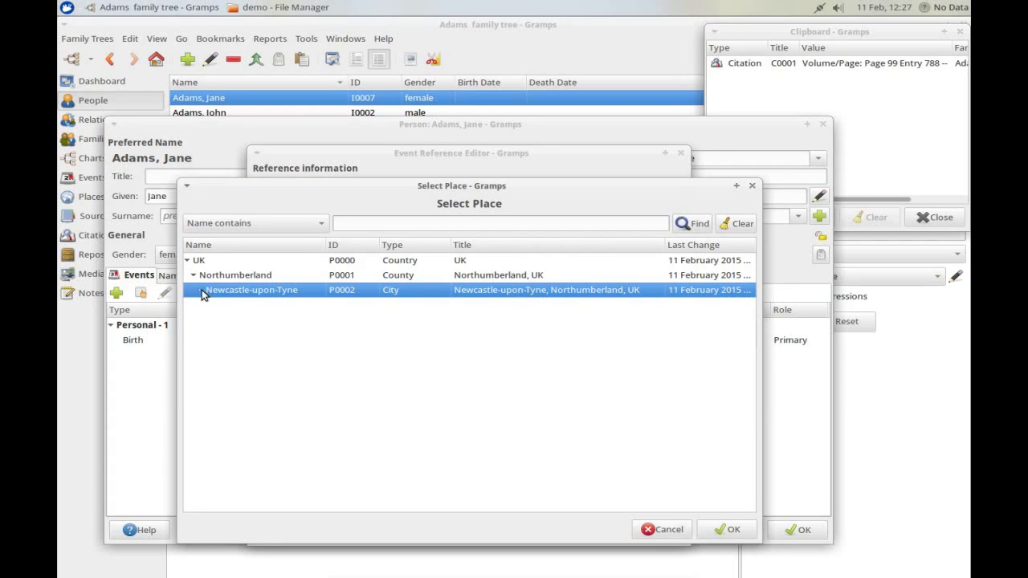
click(200, 291)
double_click(245, 306)
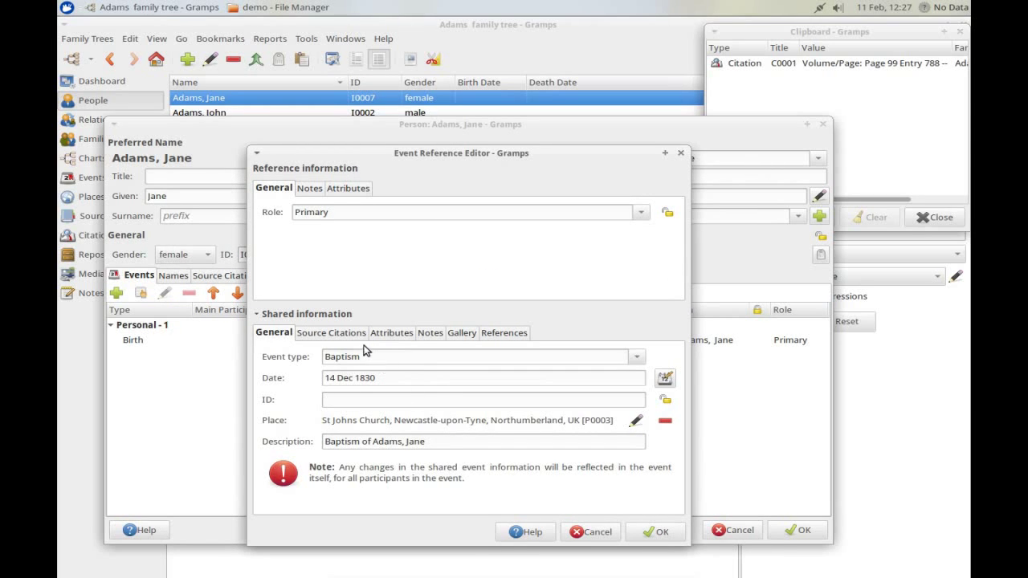
Attach the Page 99 Entry 788 citation from the clipboard window to the baptism event's source citations
drag(750, 70, 342, 419)
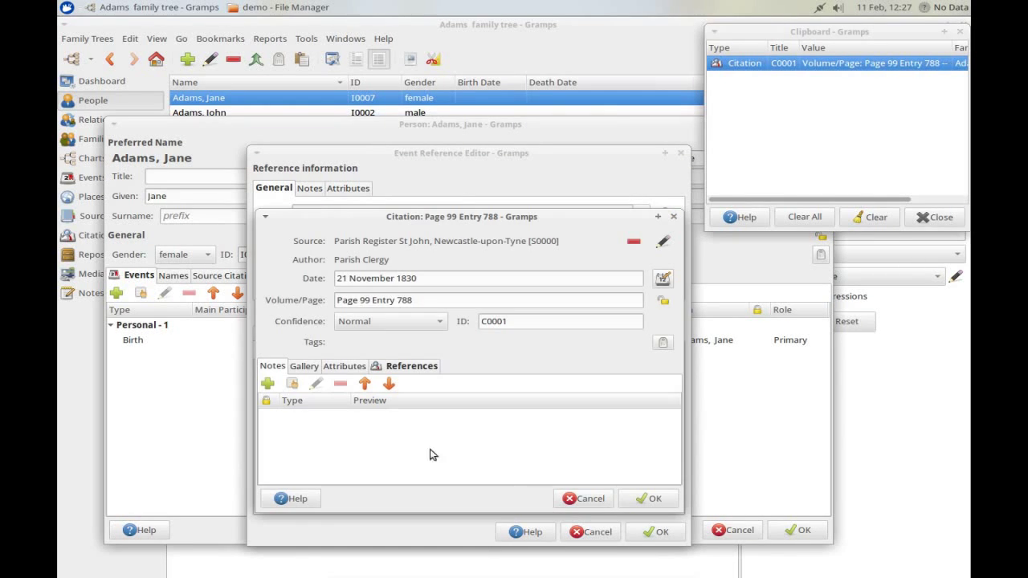
click(652, 498)
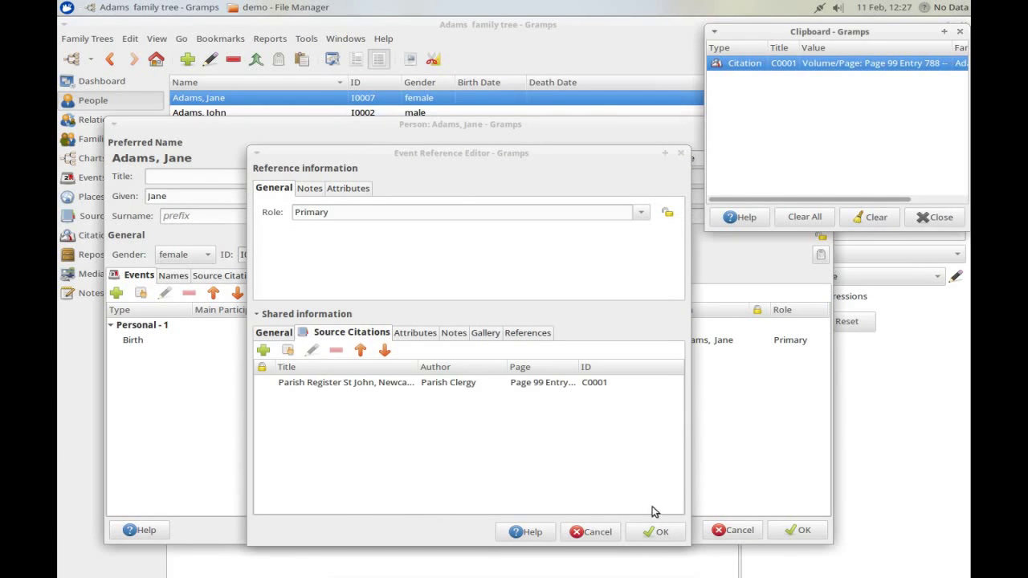
Save the daughter's baptism event, copy it to the clipboard window, and save her person record
click(271, 337)
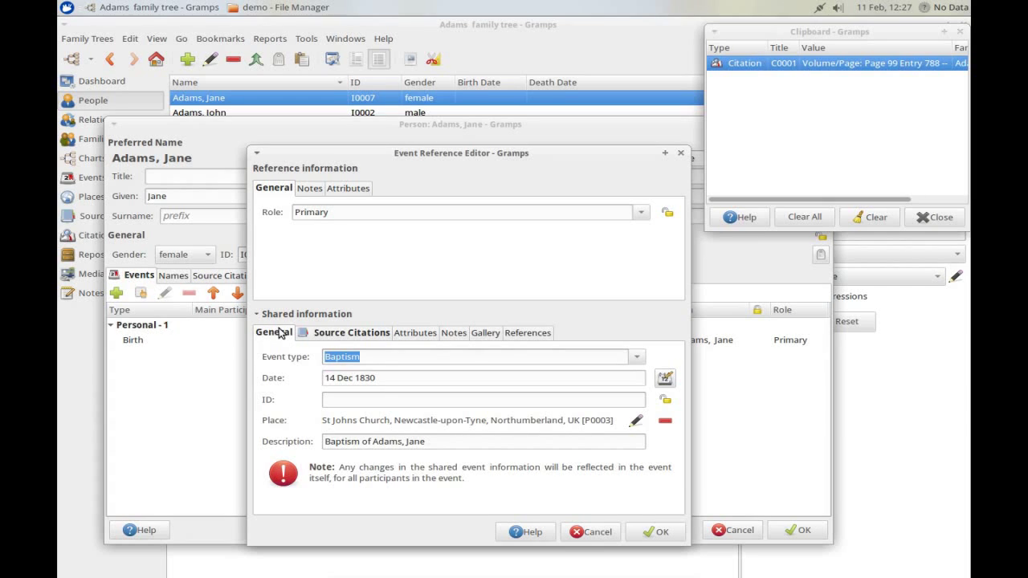
click(649, 533)
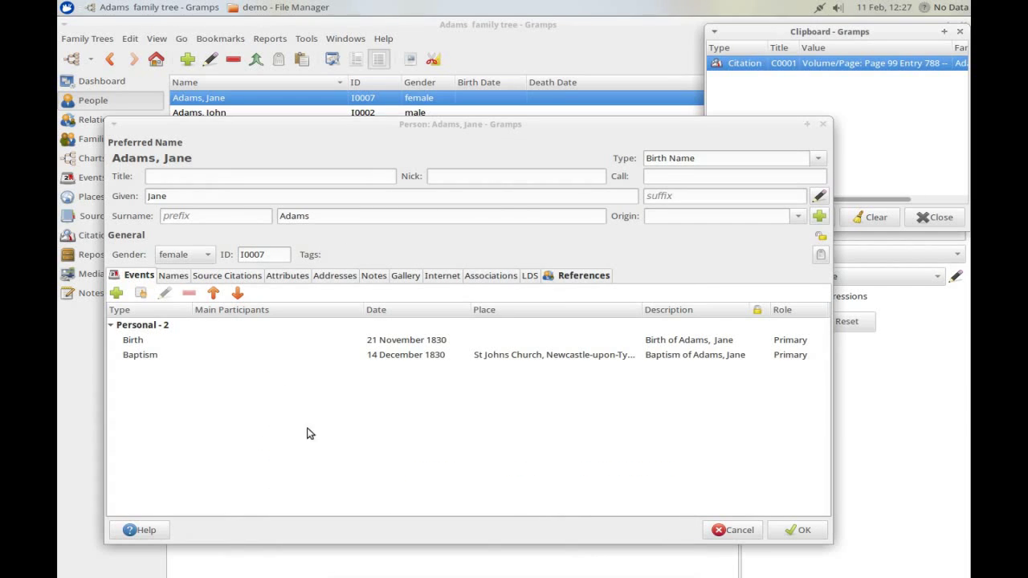
drag(144, 359, 762, 98)
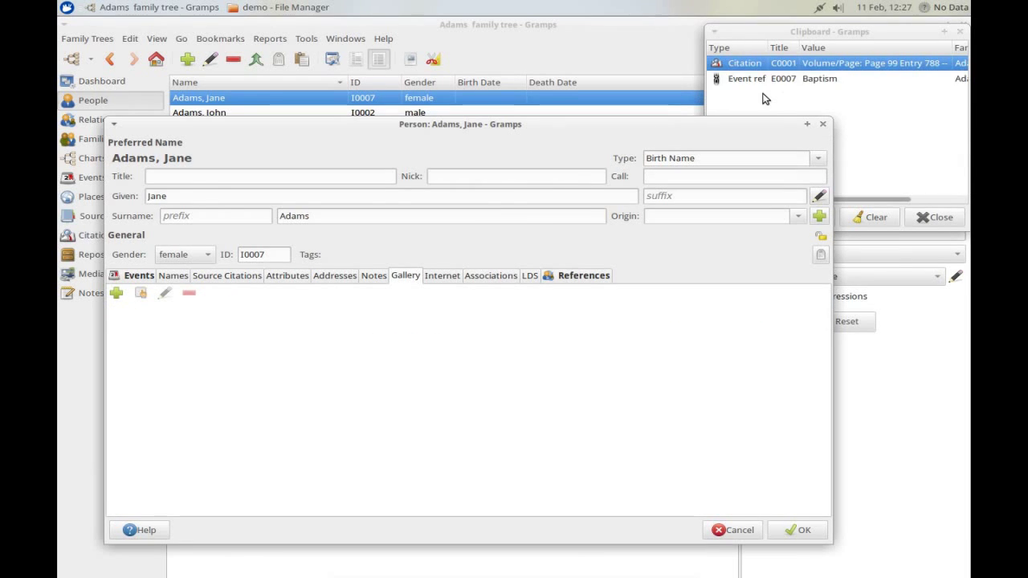
click(138, 275)
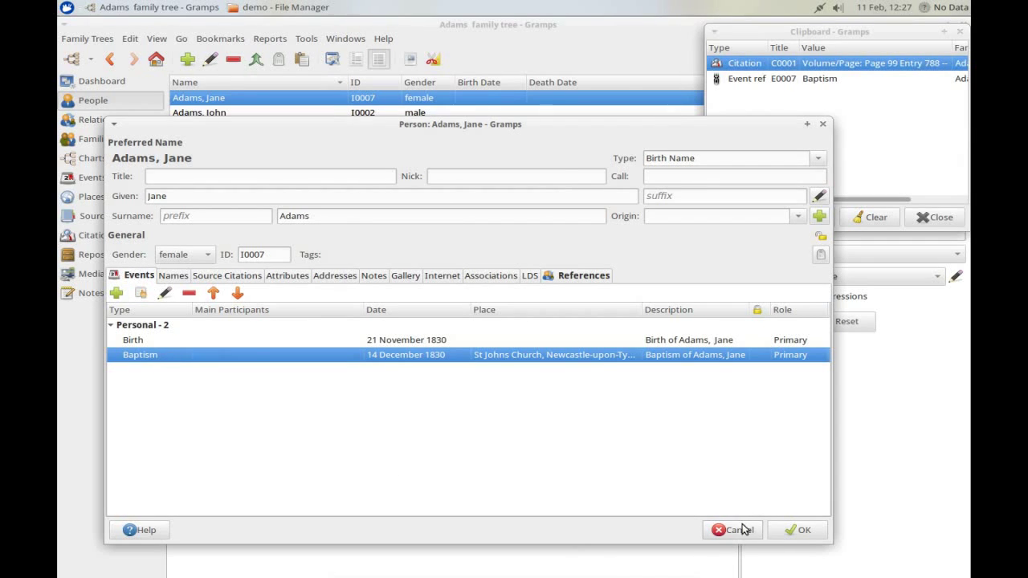
click(797, 530)
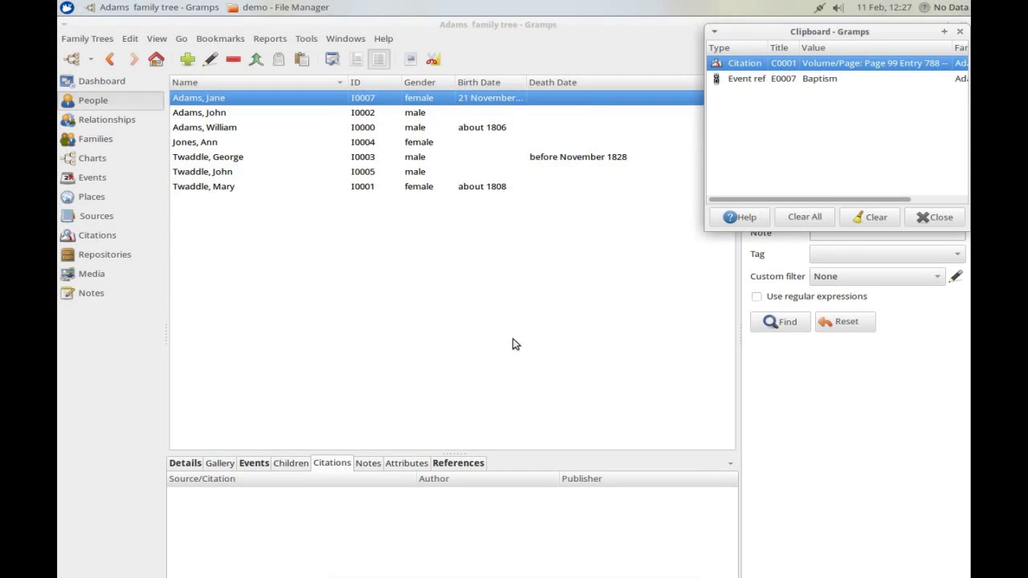
Open family F0000 and add the Baptism event from the clipboard window to its family events
click(92, 140)
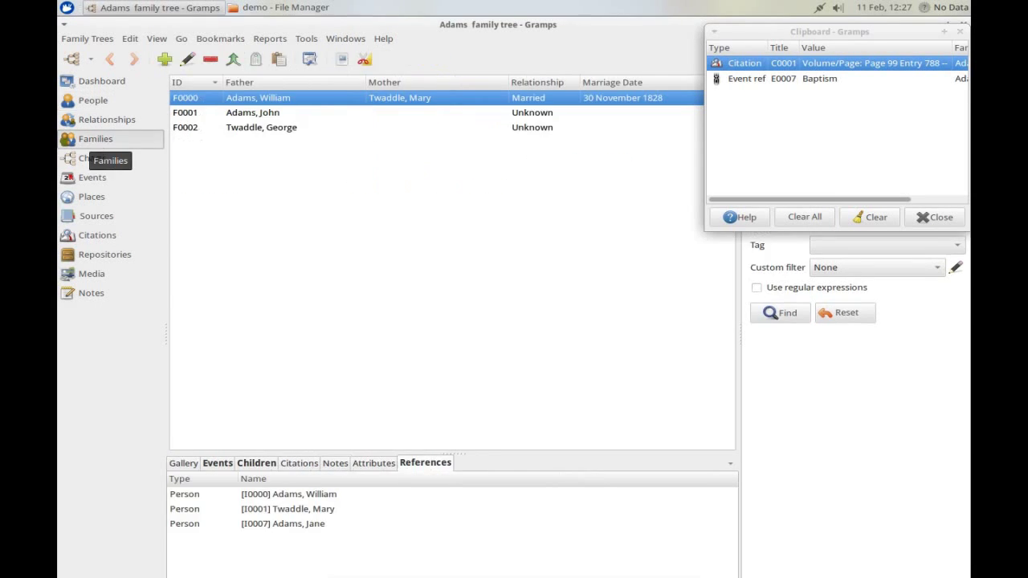
double_click(289, 98)
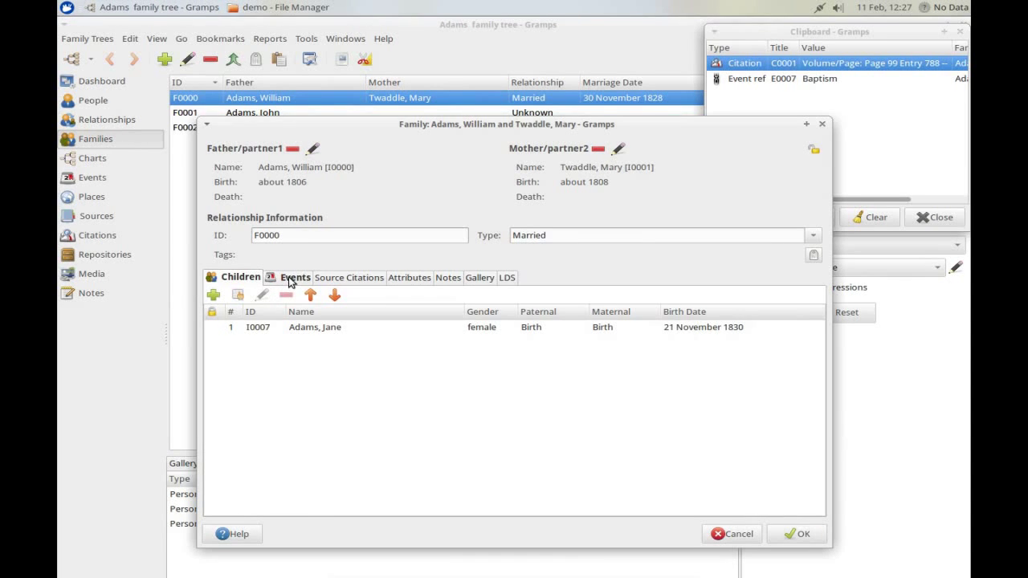
click(293, 278)
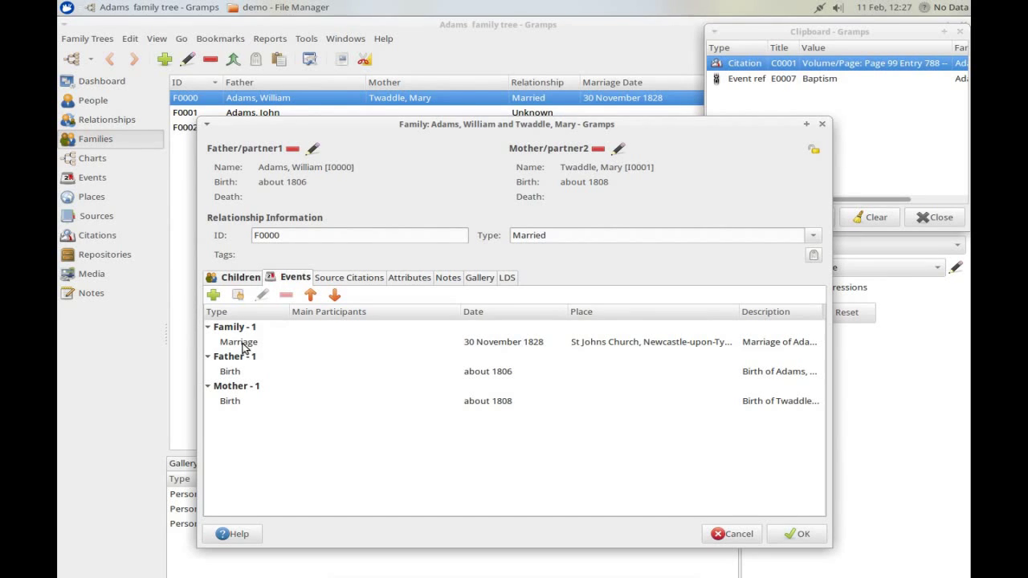
drag(759, 81, 292, 355)
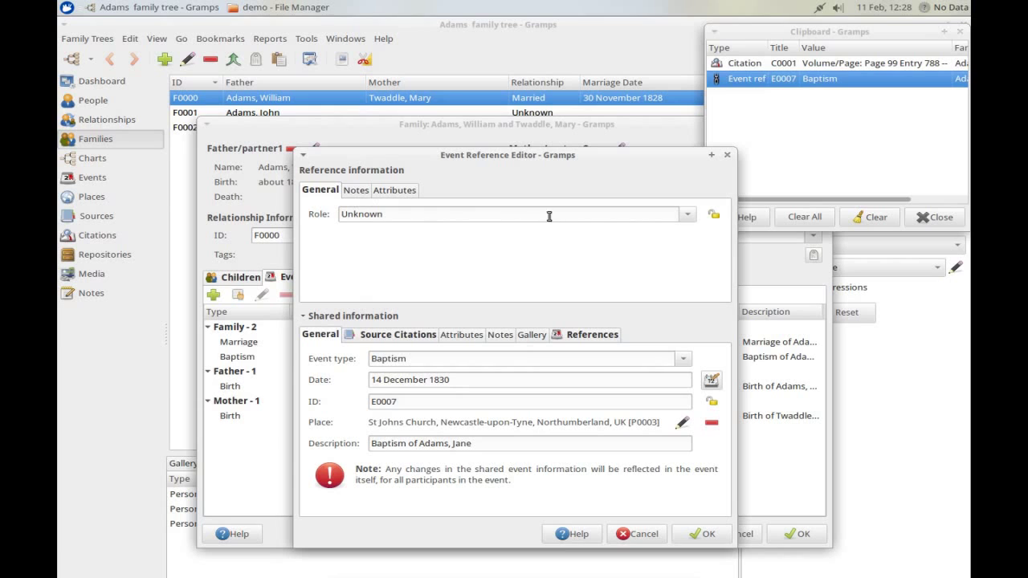
Set the shared baptism event's role to Family and save the family record
click(693, 216)
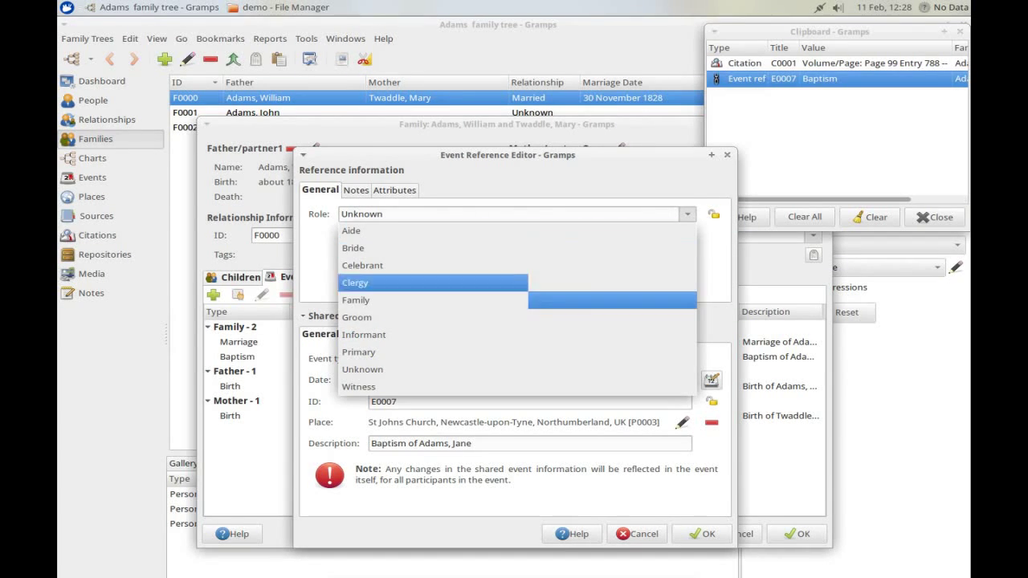
click(487, 302)
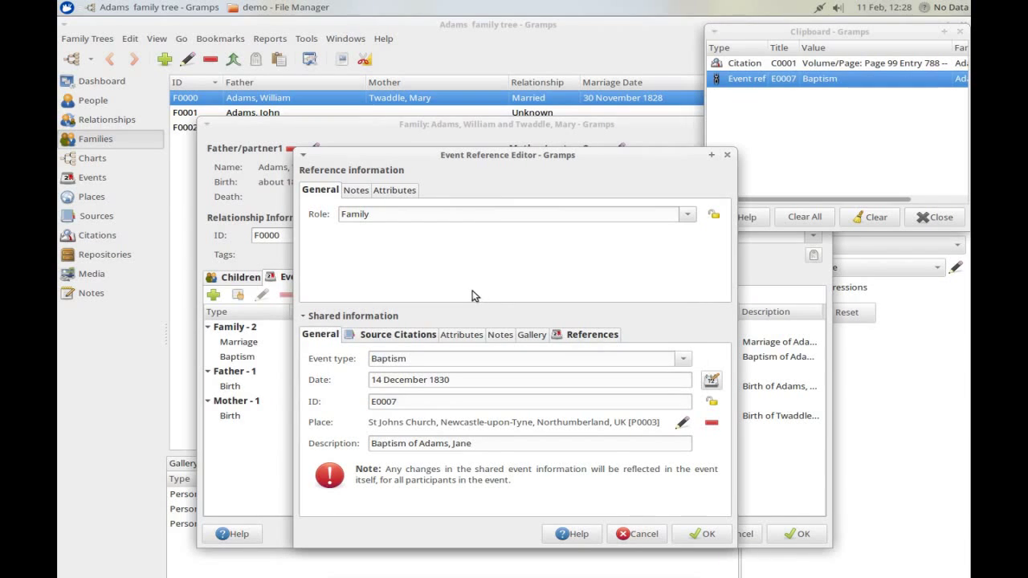
click(695, 535)
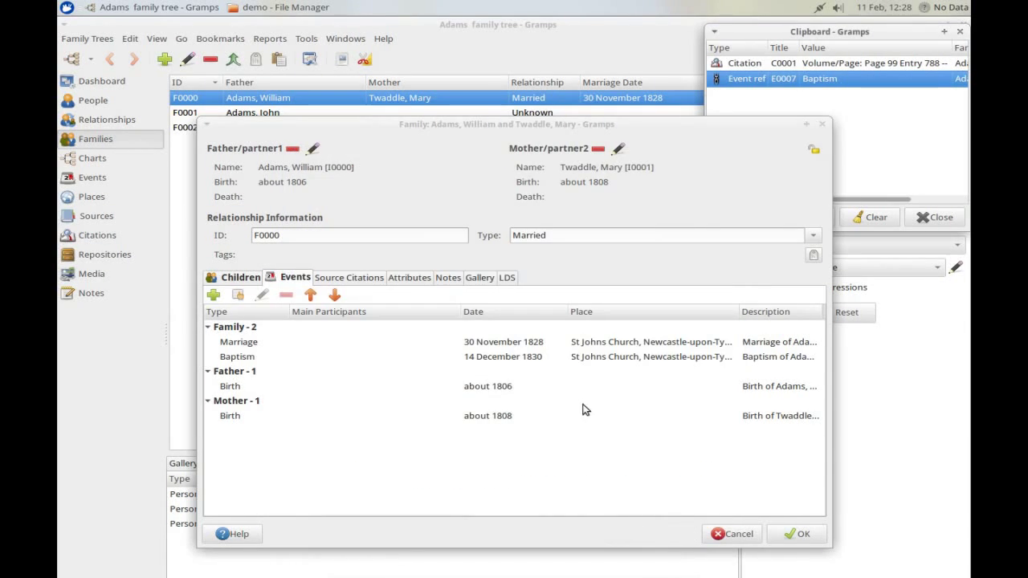
click(258, 362)
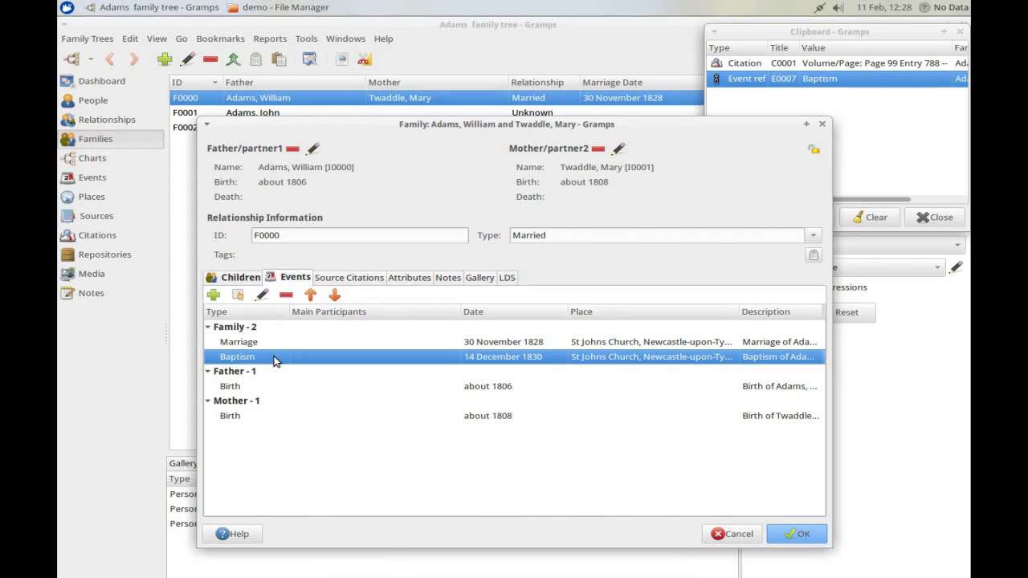
click(795, 535)
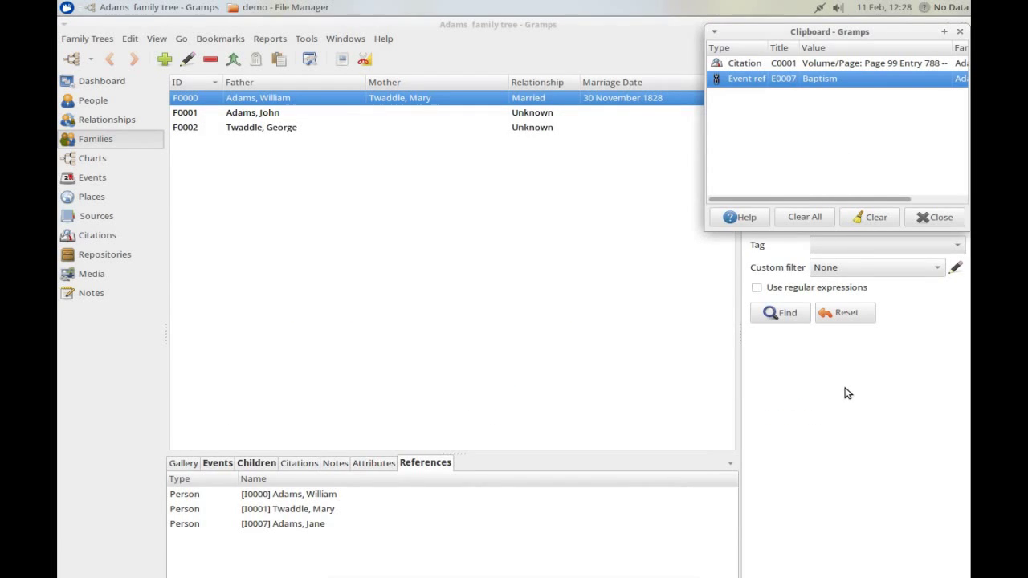
Add an Occupation event to the father's record, dated 14 Dec 1830 and described as Shipwright
click(86, 103)
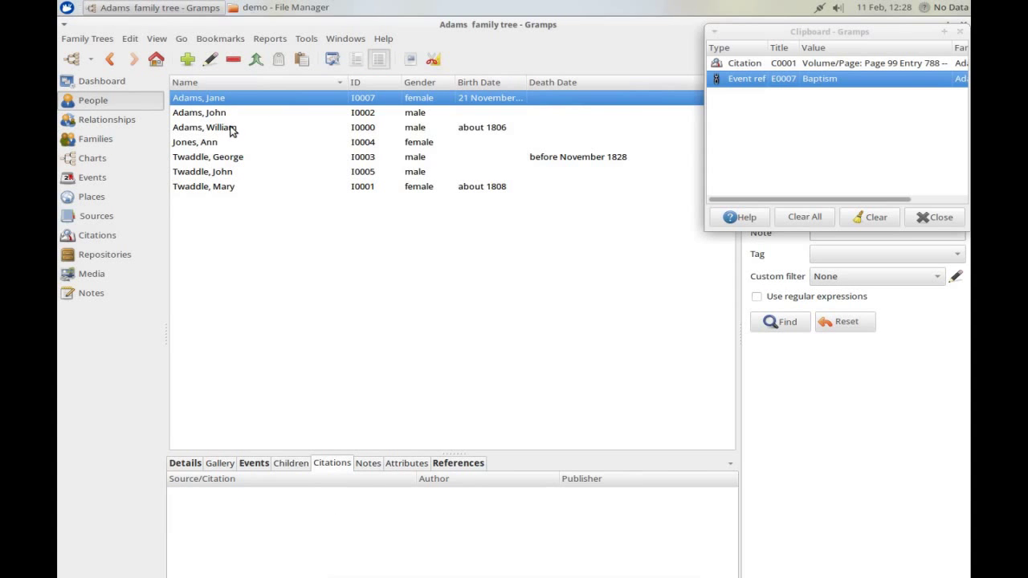
click(231, 130)
double_click(231, 129)
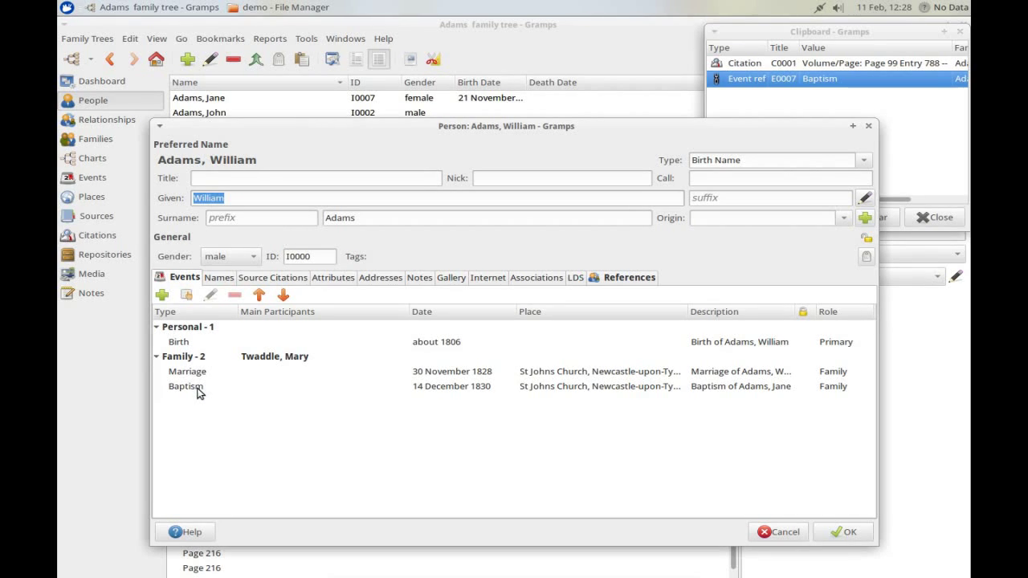
click(162, 295)
click(426, 358)
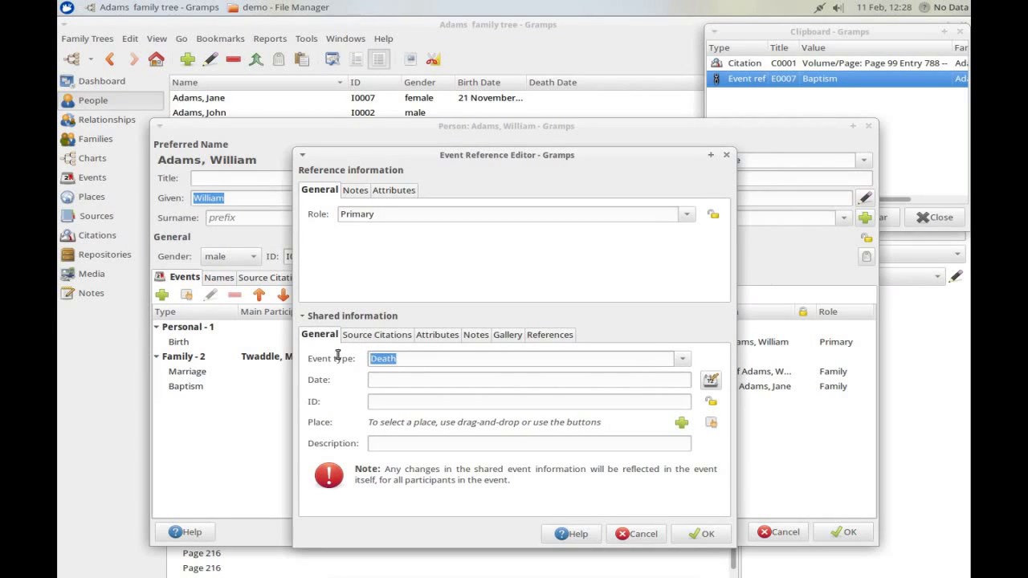
text(occ)
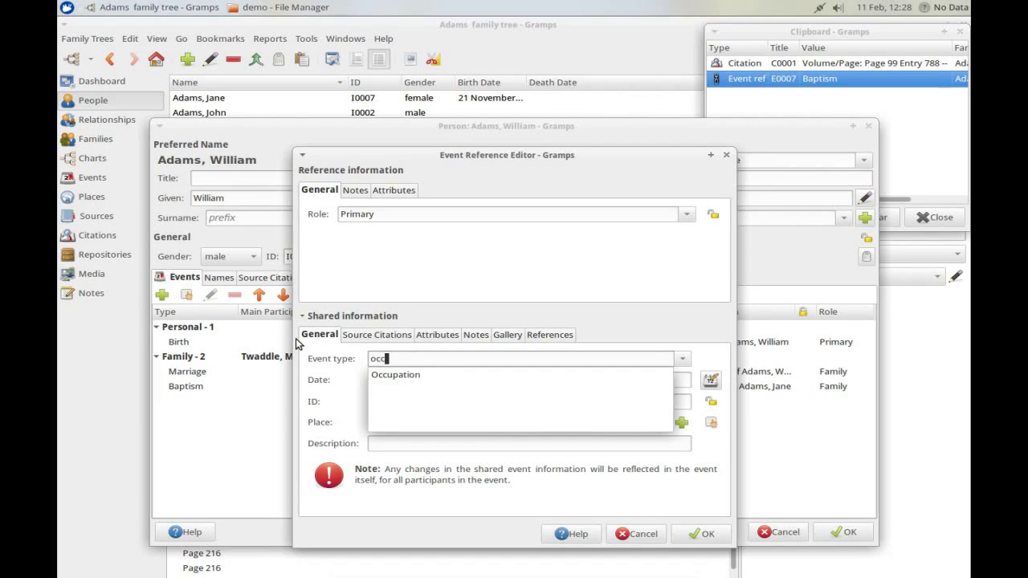
click(391, 375)
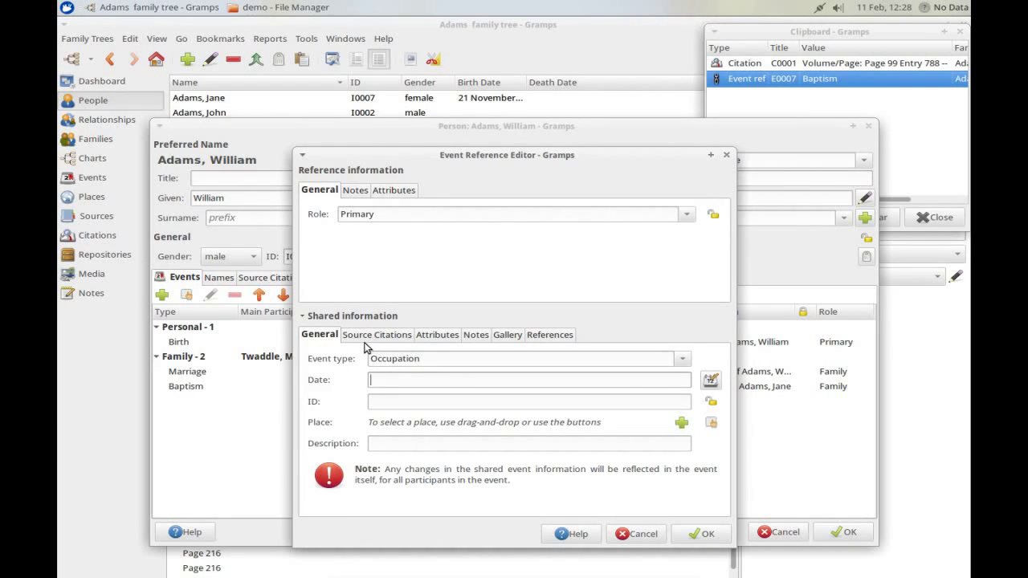
text(14 Dec 1830)
click(435, 446)
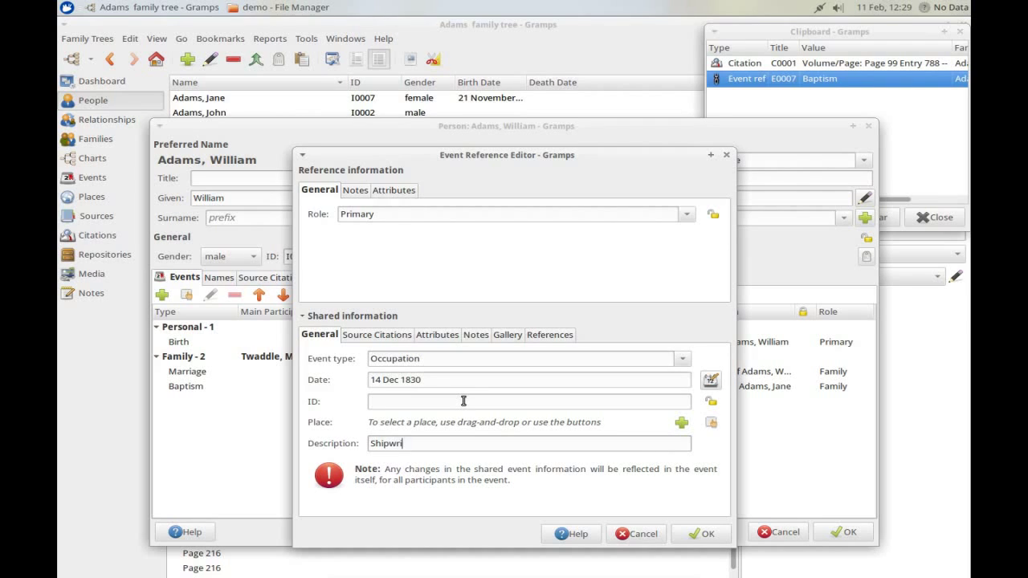
Attach the Page 99 Entry 788 citation from the clipboard window to the occupation event and save the event
click(747, 64)
drag(753, 66, 374, 402)
click(690, 502)
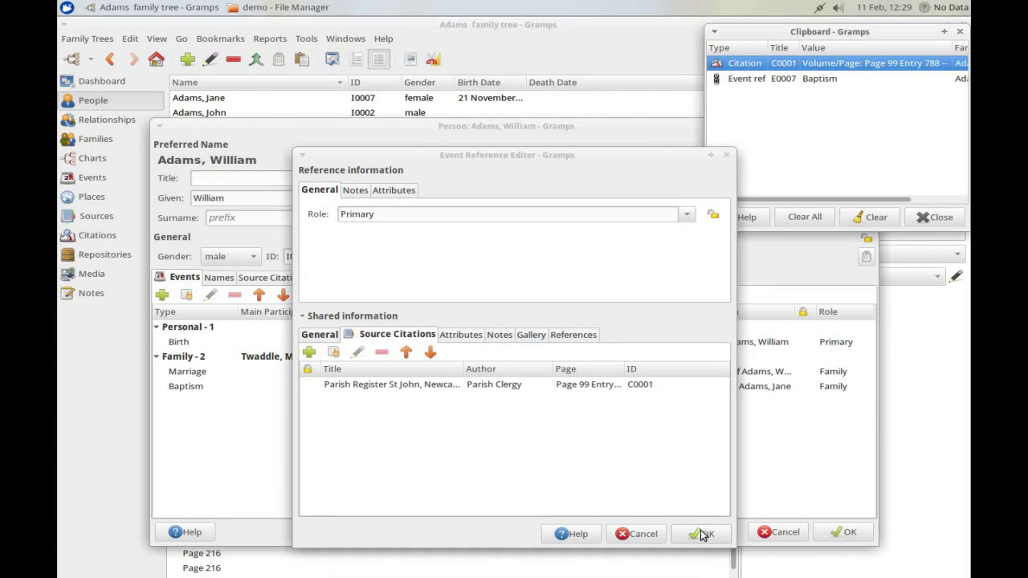
click(704, 535)
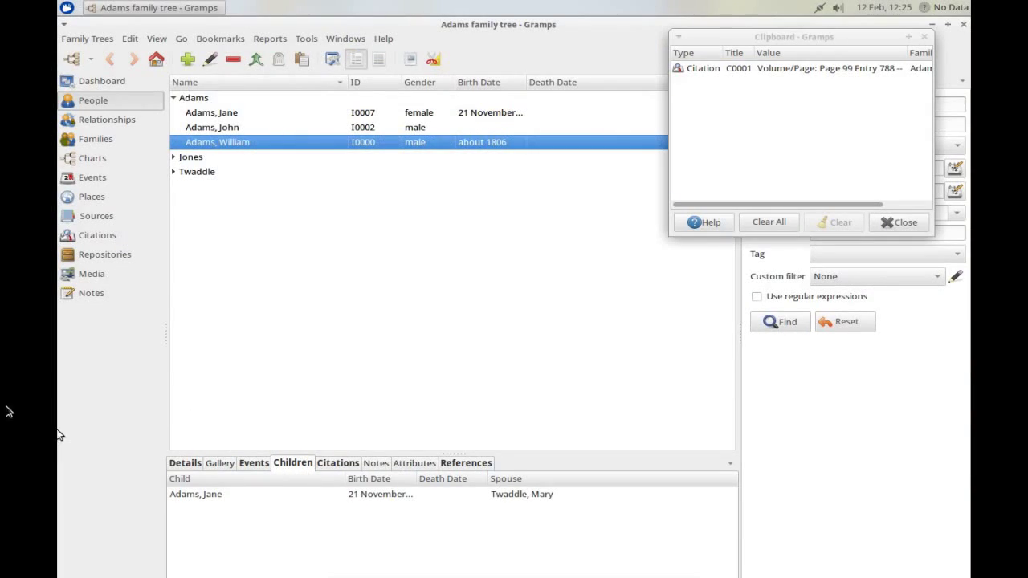
Show the places as a hierarchical tree and expand all of its levels
click(96, 198)
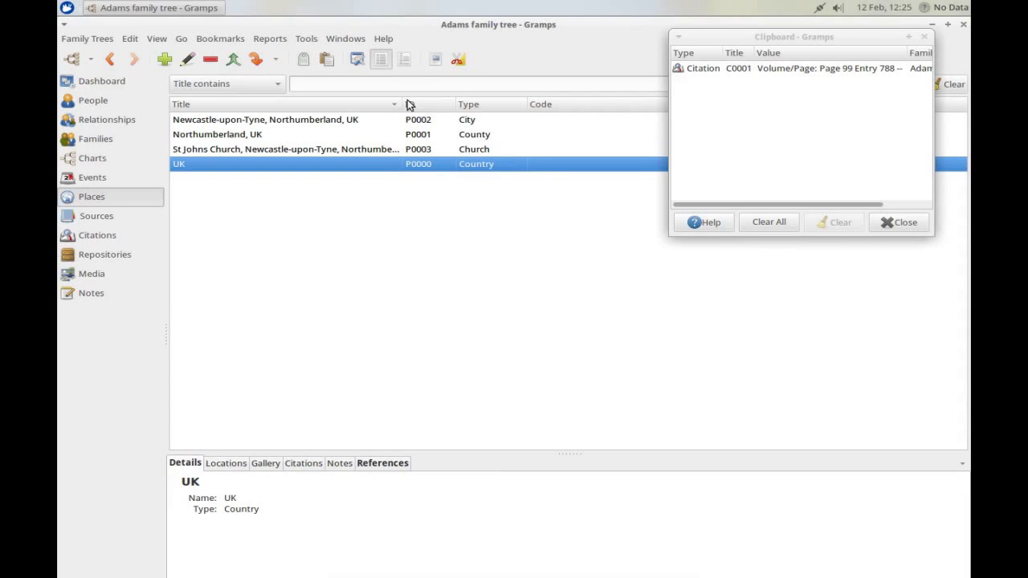
click(403, 58)
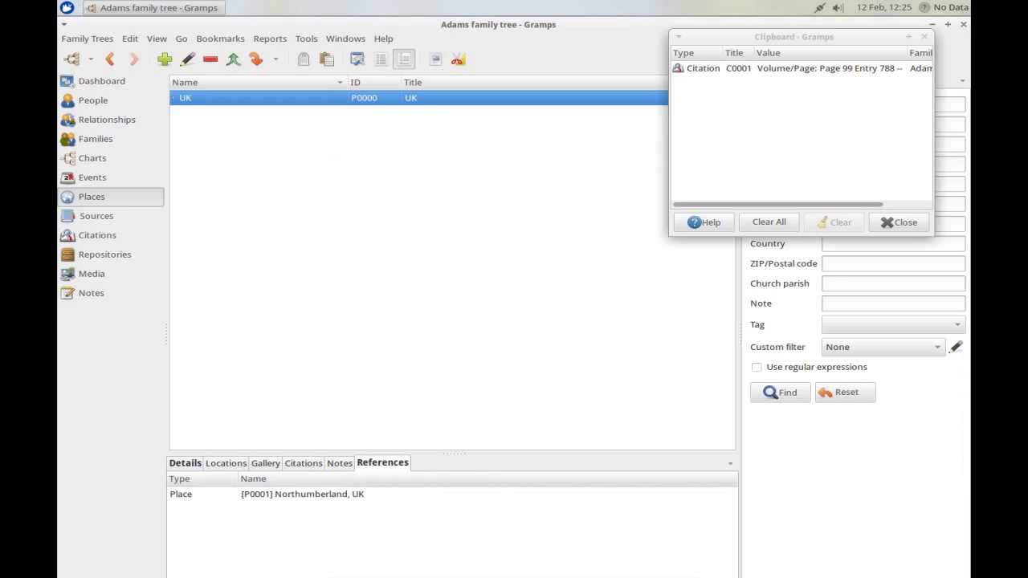
right_click(296, 188)
click(345, 219)
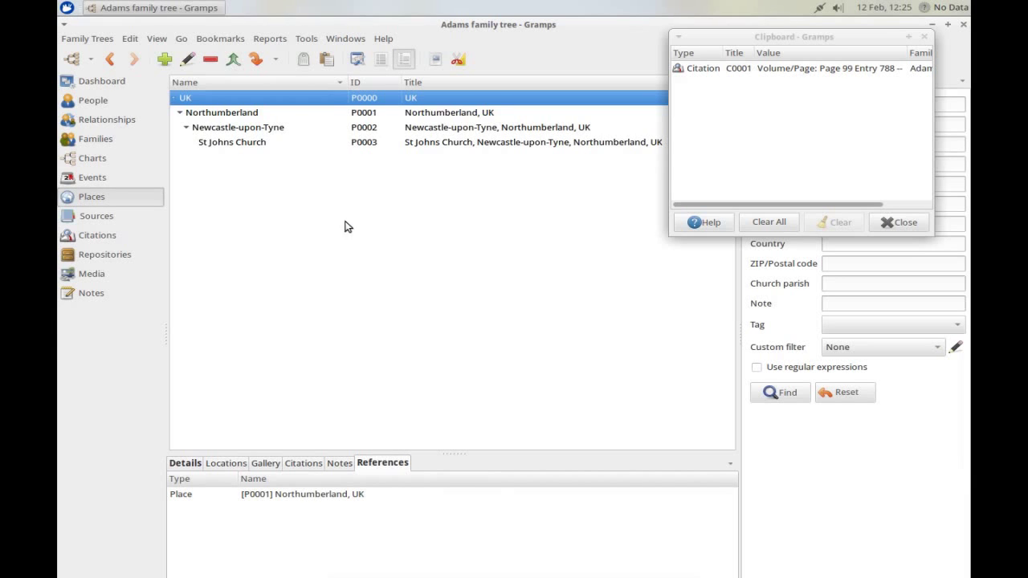
Add a new place named Clayton Road of type Street, enclosed by Newcastle-upon-Tyne
click(255, 131)
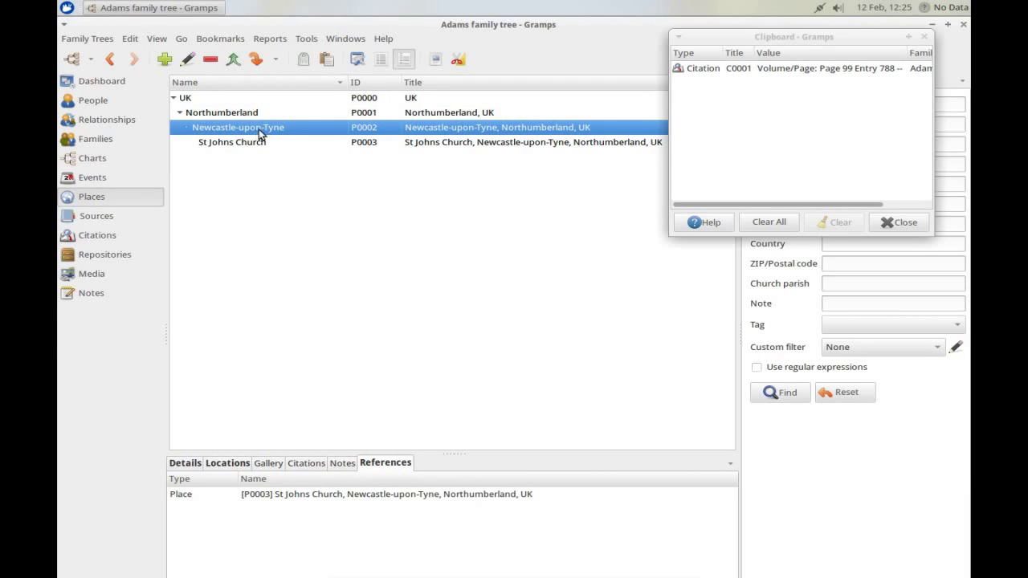
click(165, 60)
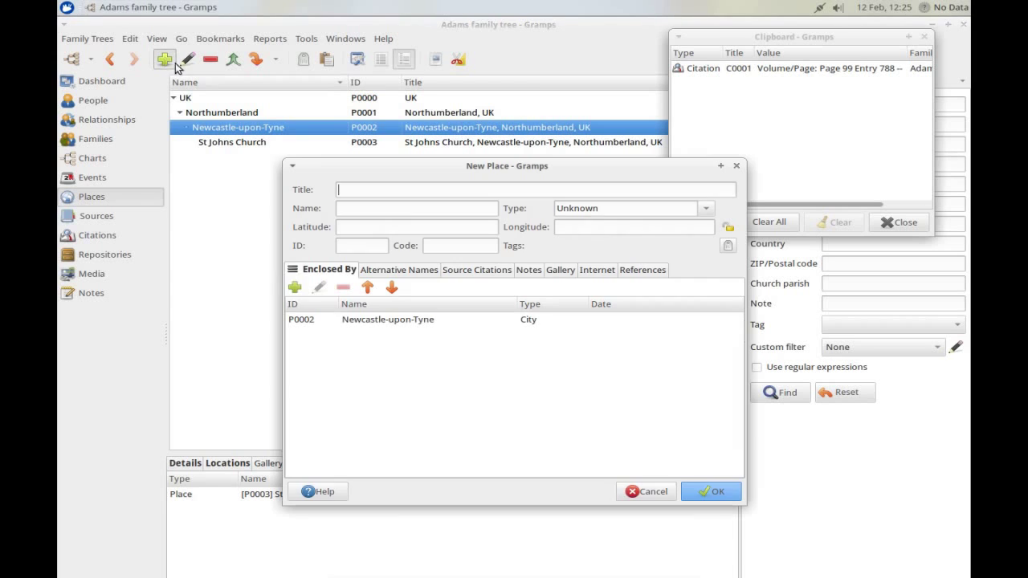
click(387, 212)
text(Clay)
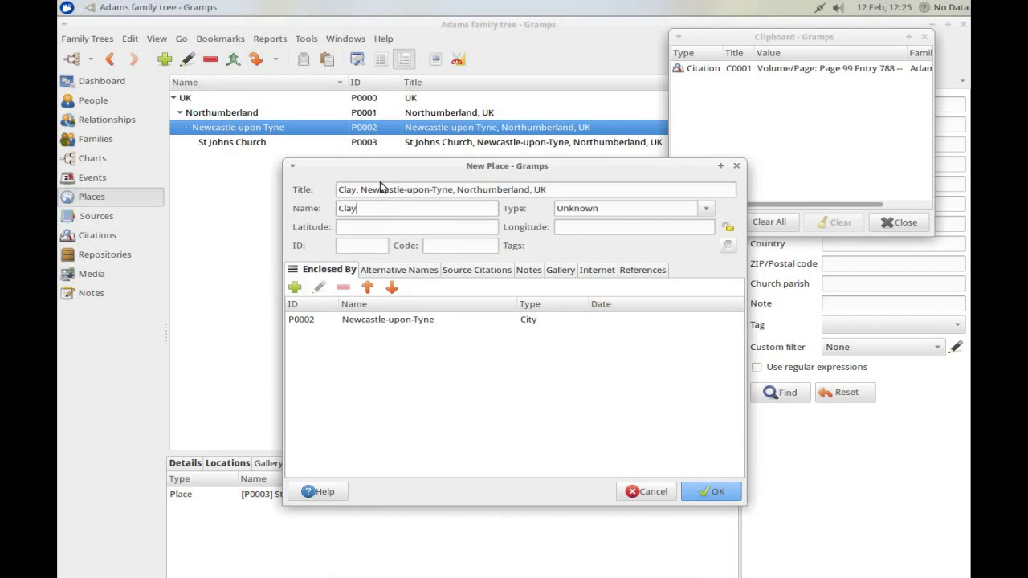
text(ton Road)
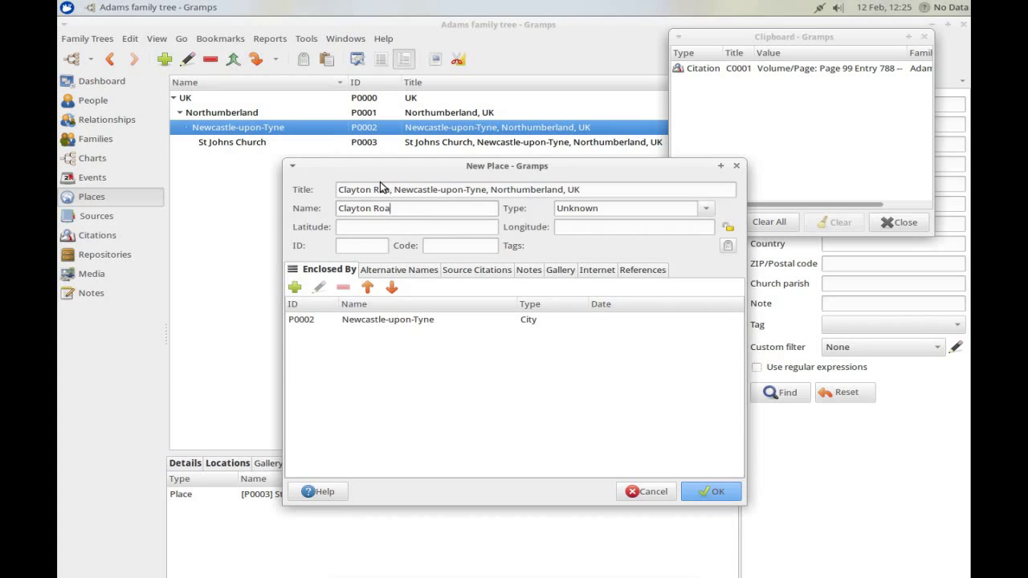
click(705, 208)
click(569, 502)
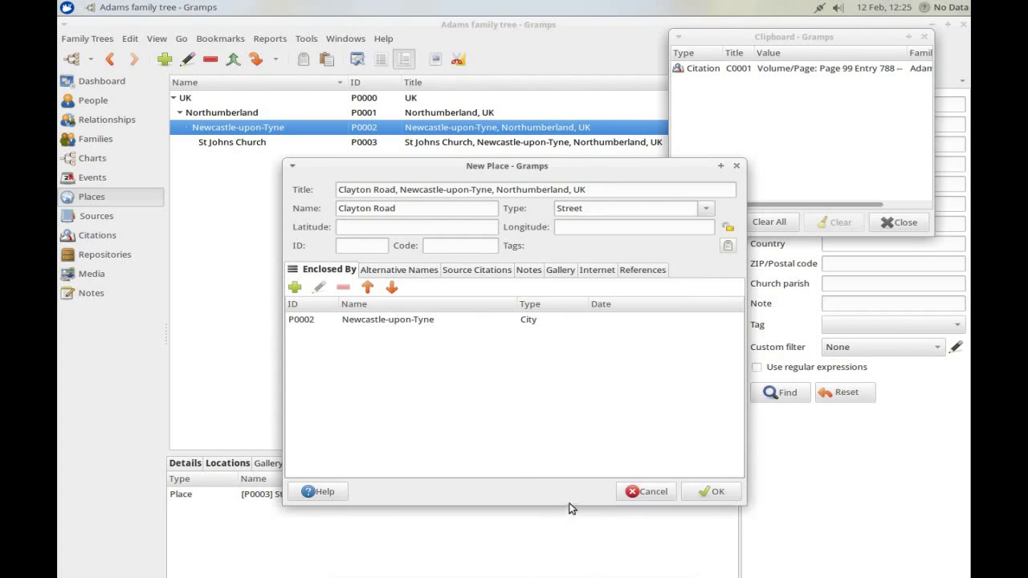
click(713, 491)
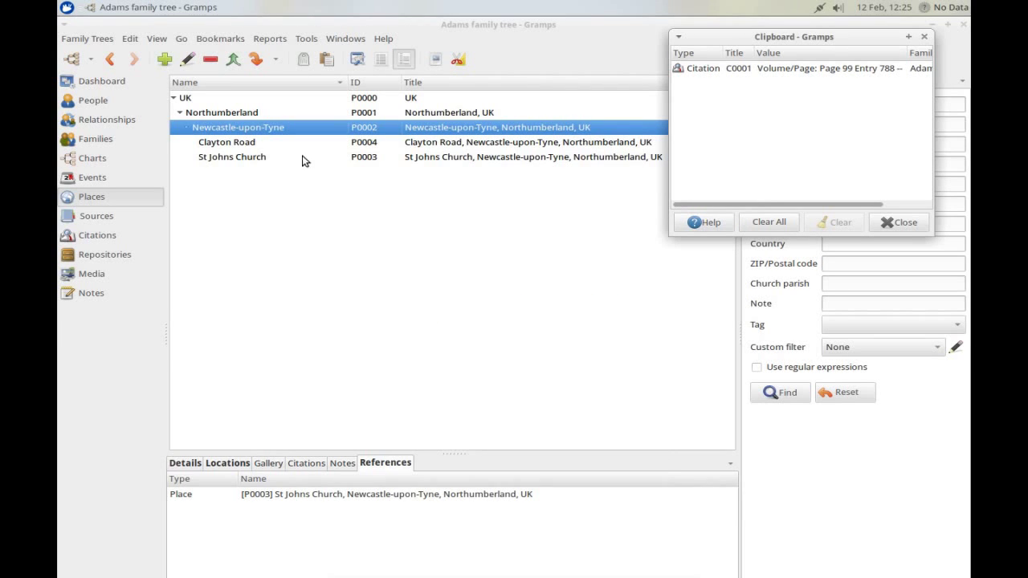
Add the house number as a House number place enclosed by the new street, removing the comma after the number in its title
click(243, 142)
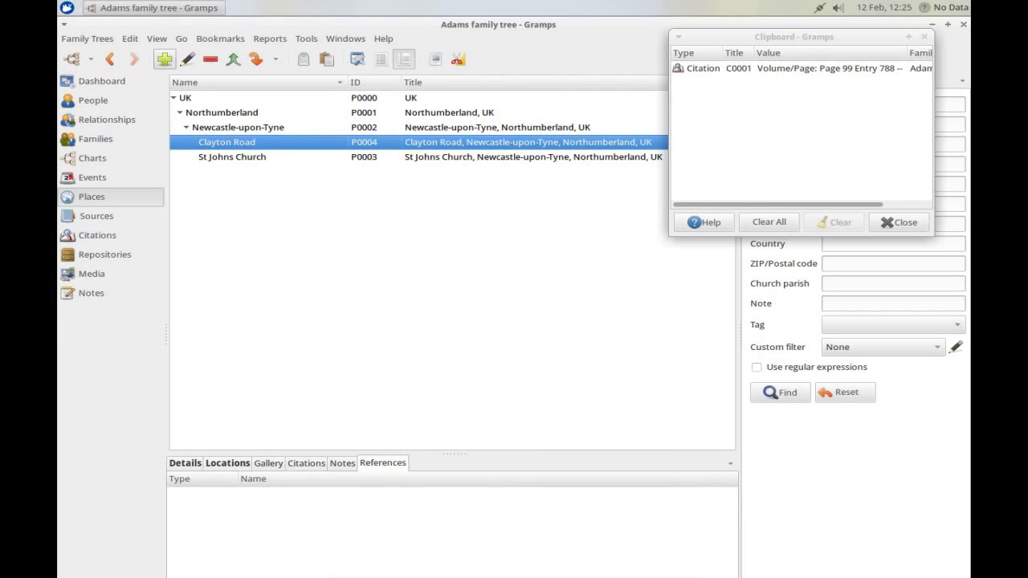
click(164, 58)
text(16)
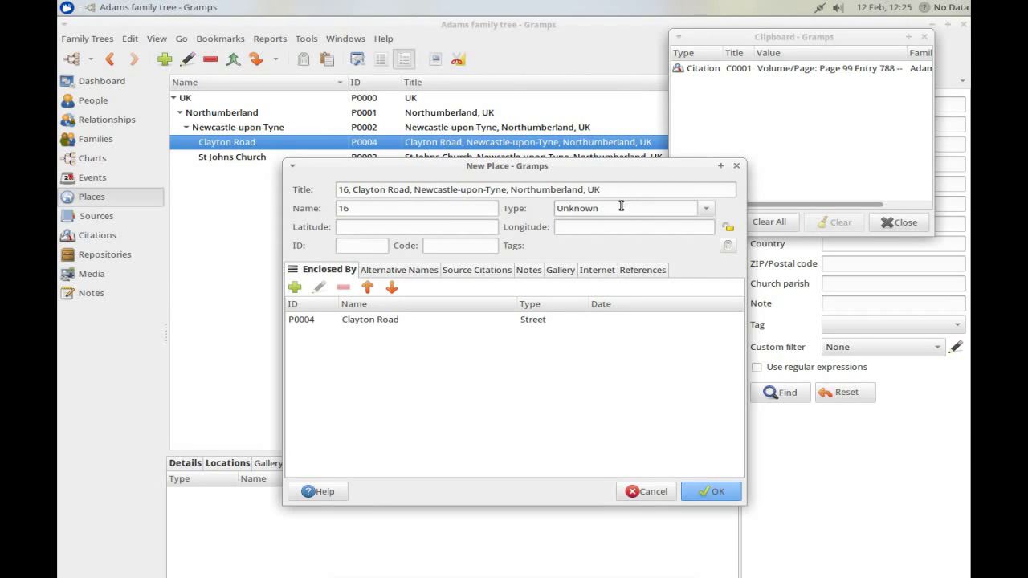
drag(623, 206, 555, 208)
text(House number)
click(351, 189)
key(BackSpace)
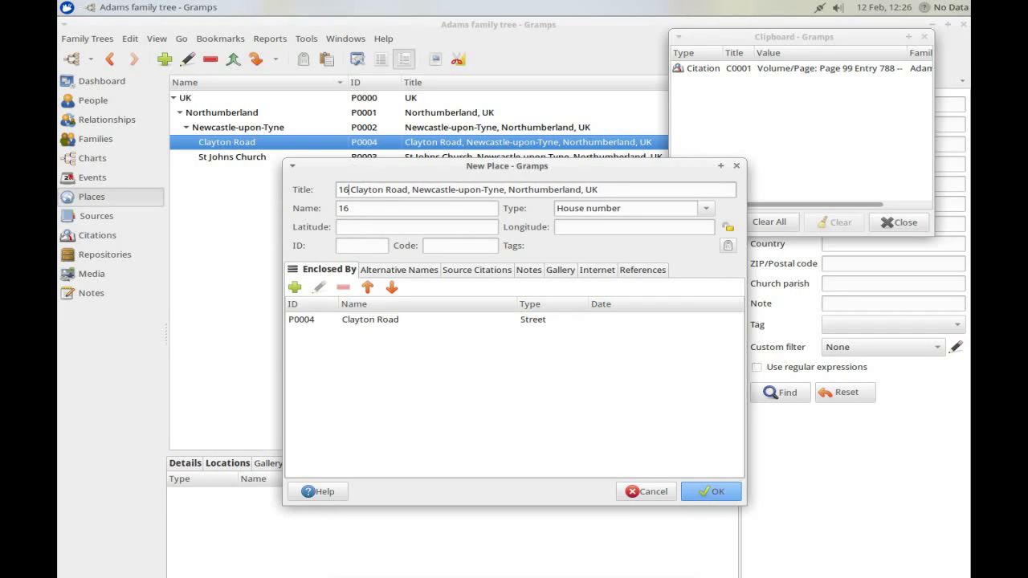
click(695, 490)
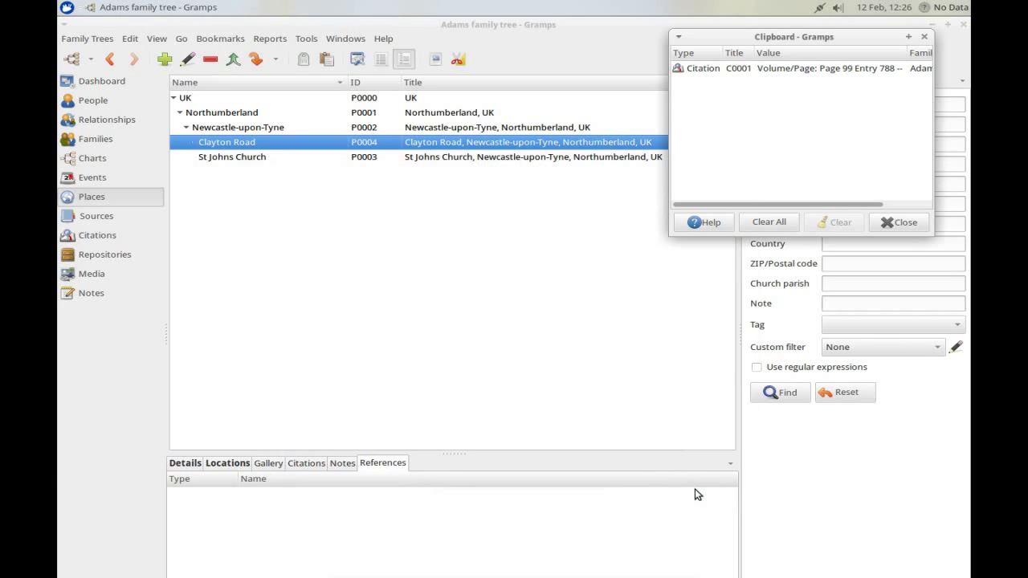
Add a Residence event dated 14 Dec 1830 to the father's person record
click(192, 141)
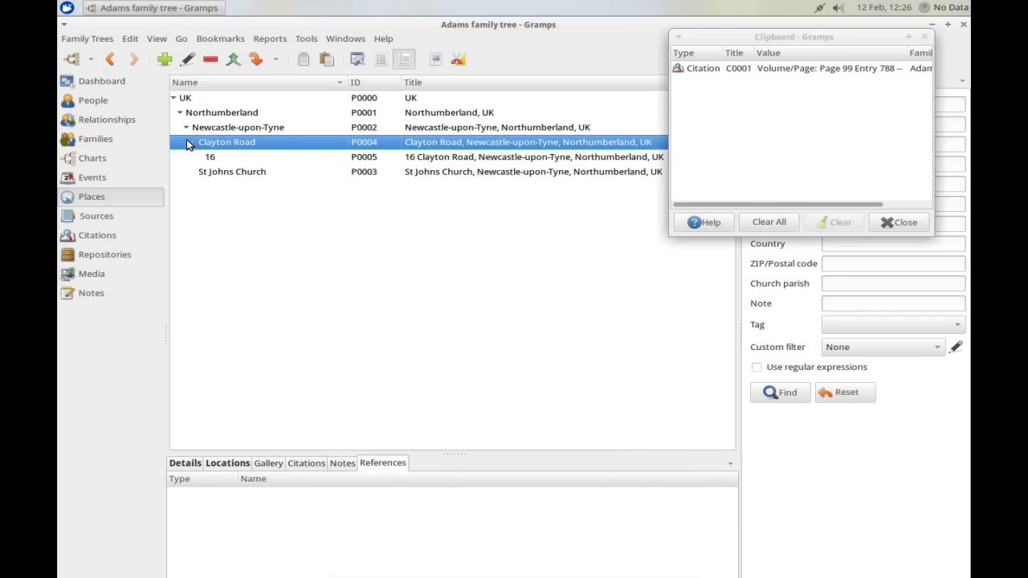
click(87, 105)
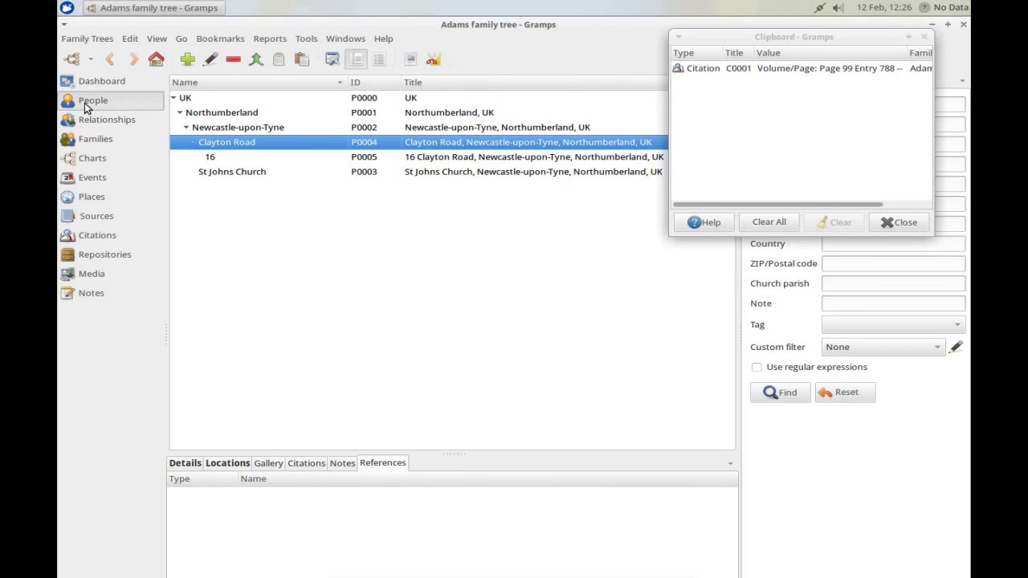
double_click(218, 141)
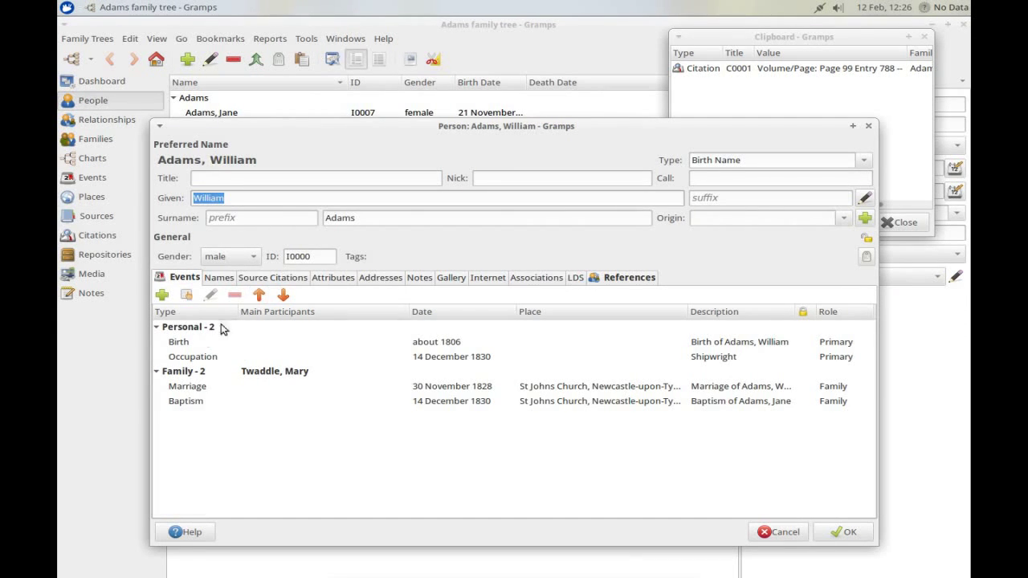
click(162, 295)
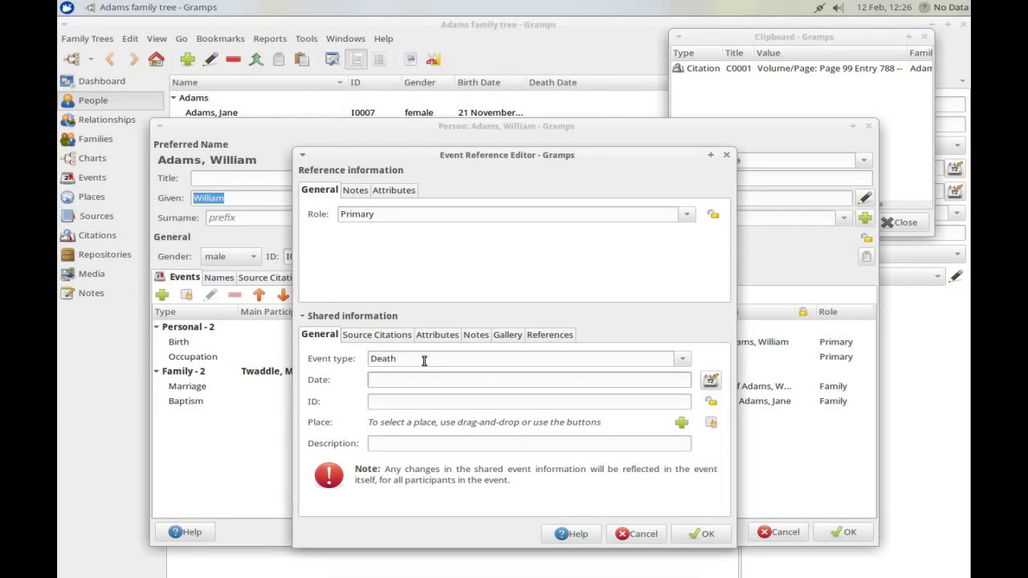
text(res)
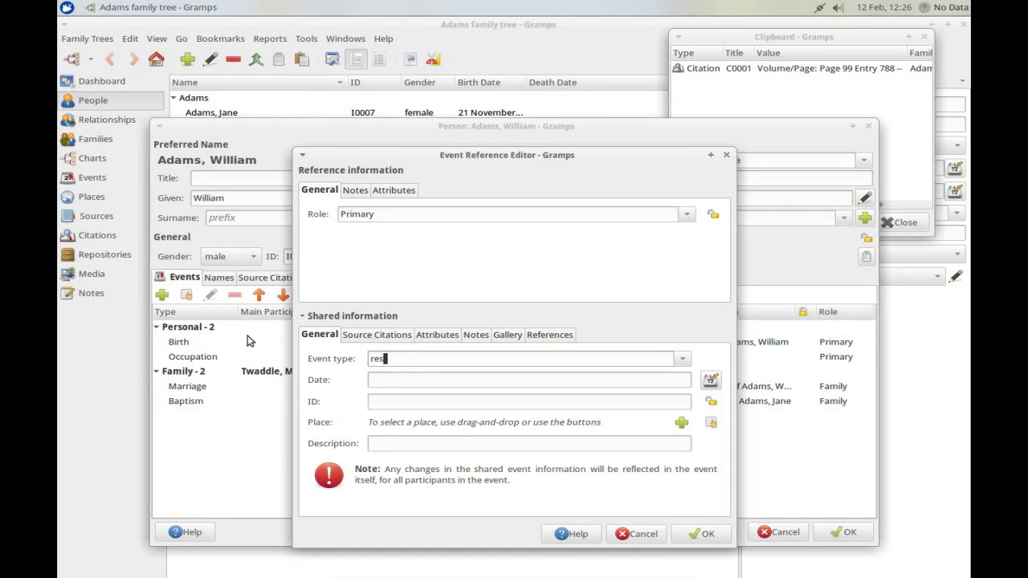
click(385, 372)
click(391, 381)
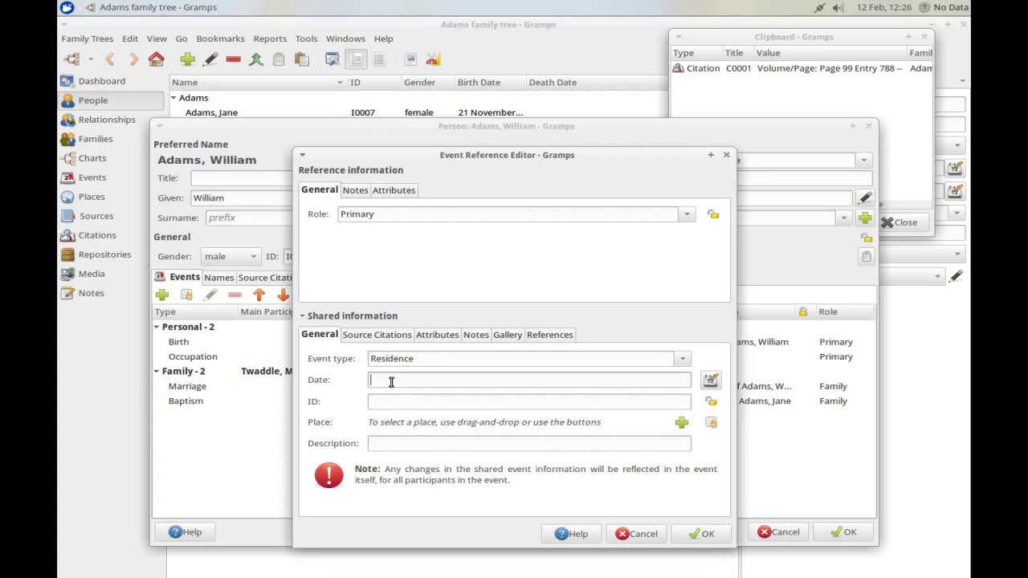
click(412, 378)
text(14 Dec 1830)
Set the residence event's place to the house under Clayton Road in Newcastle-upon-Tyne and its description to "residence"
click(710, 423)
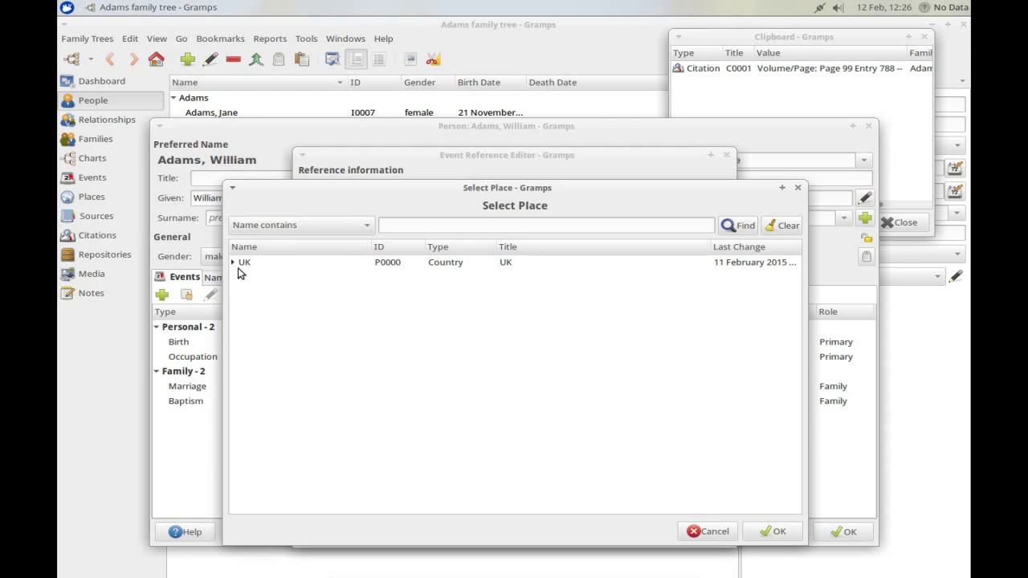
click(233, 262)
click(246, 281)
click(237, 277)
click(246, 292)
click(251, 308)
double_click(294, 322)
click(455, 444)
text(residence)
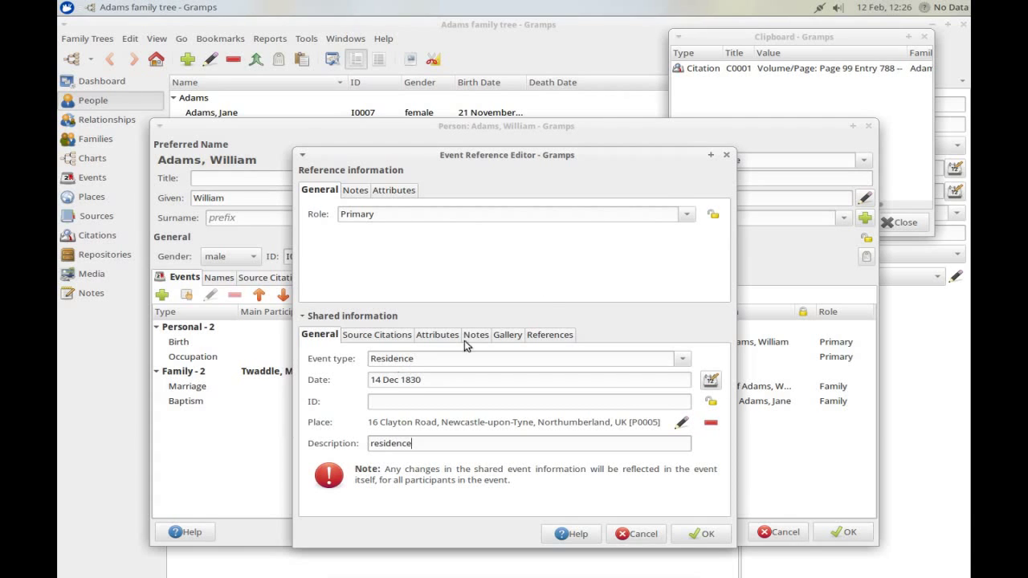
Save the residence event with the Page 99 Entry 788 citation attached and copy the event to the clipboard window
click(712, 72)
drag(712, 71, 383, 422)
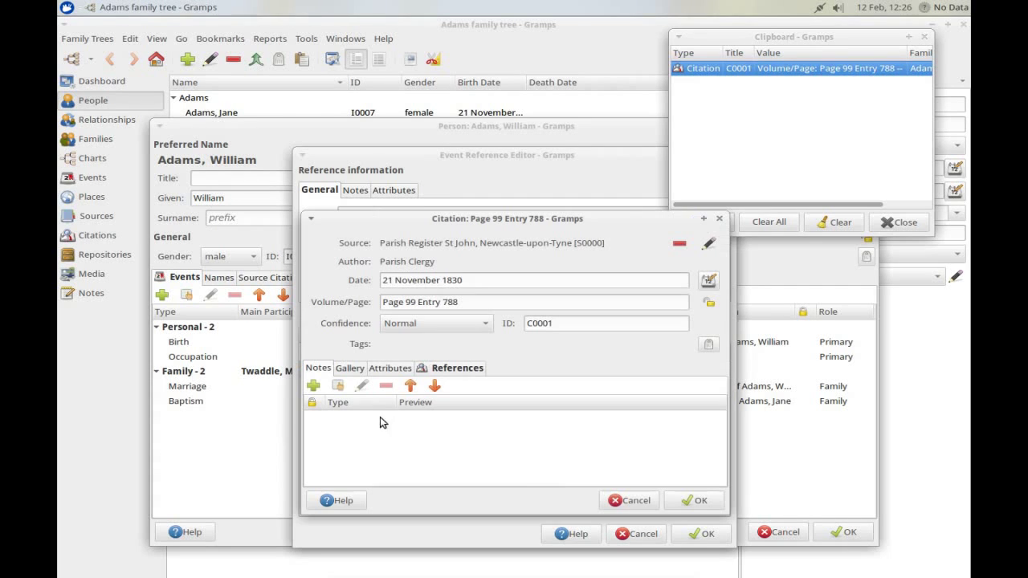
click(696, 501)
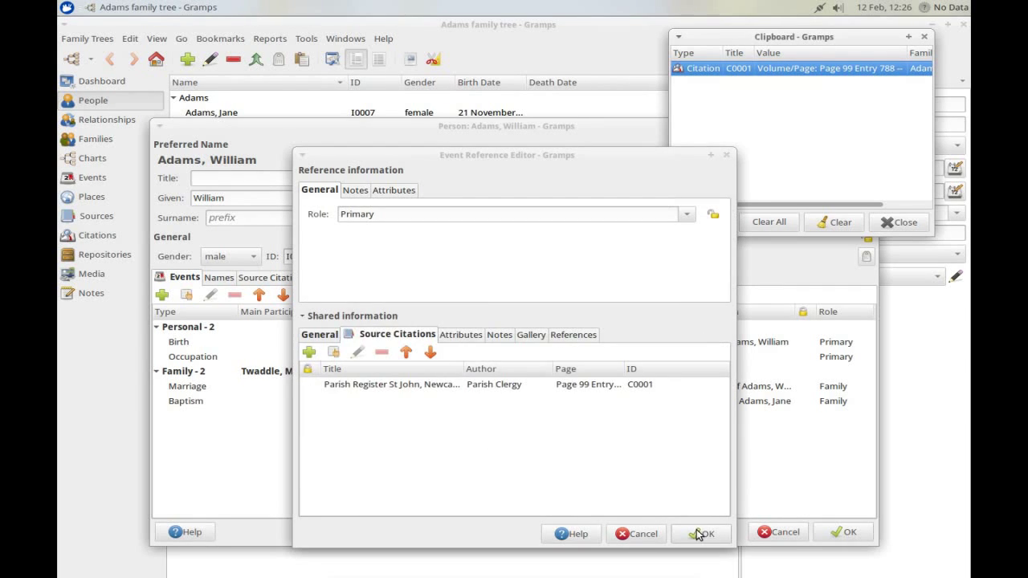
click(697, 533)
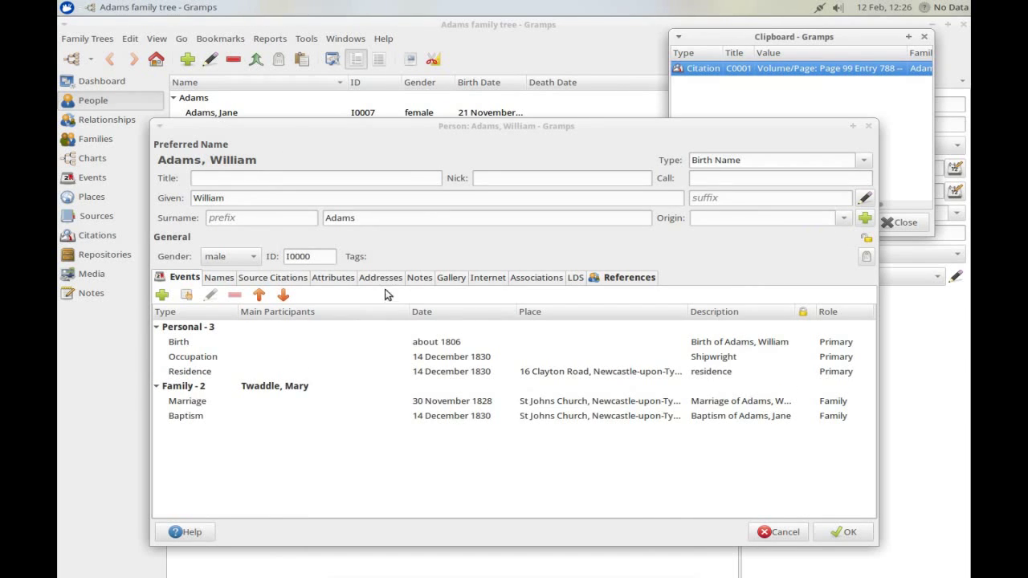
click(204, 374)
drag(207, 374, 744, 95)
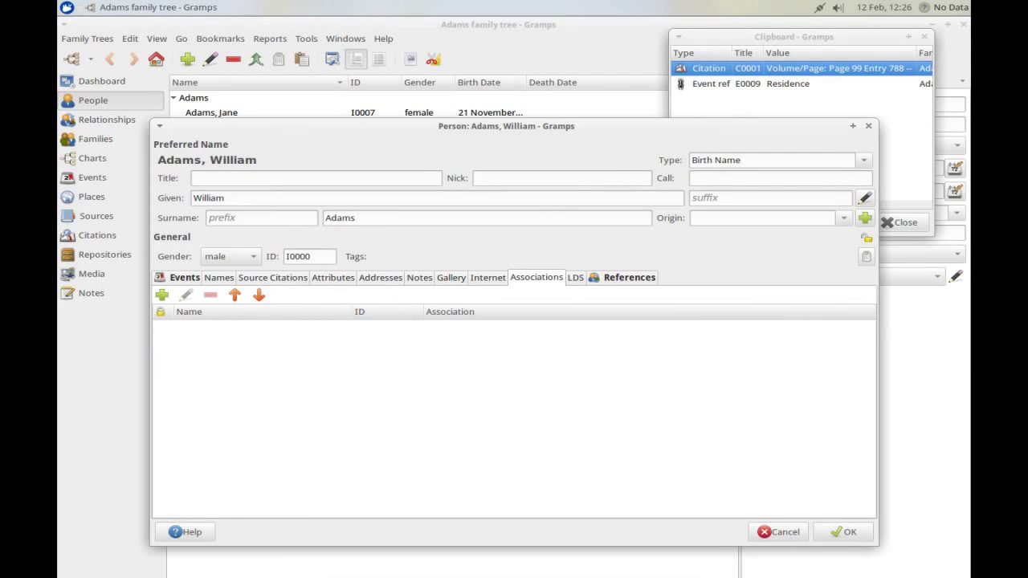
Add an address to the father dated 14 Dec 1830, entering the street address, city Newcastle-upon-Tyne, county Northumberland and country UK
click(354, 281)
click(375, 281)
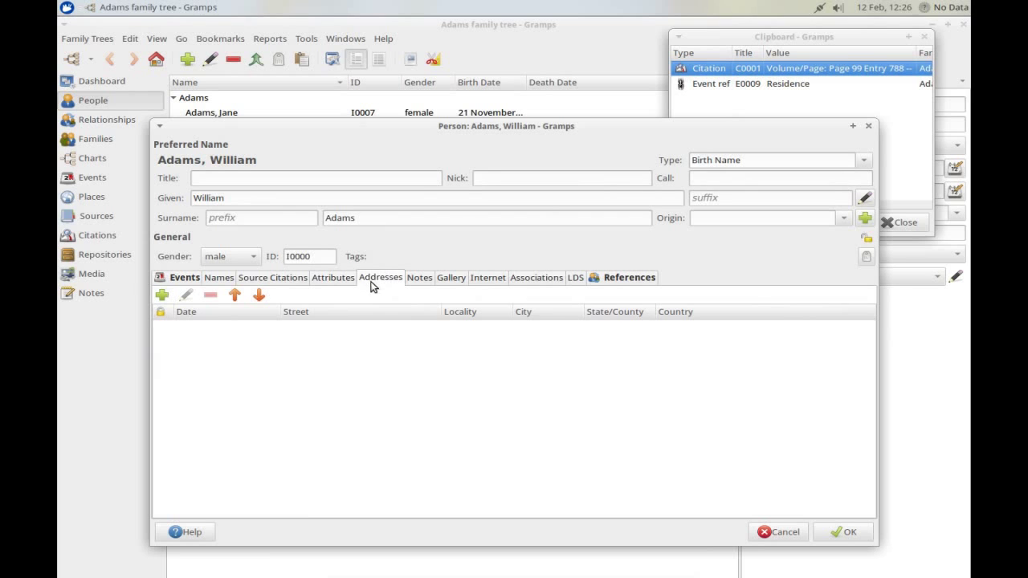
click(162, 295)
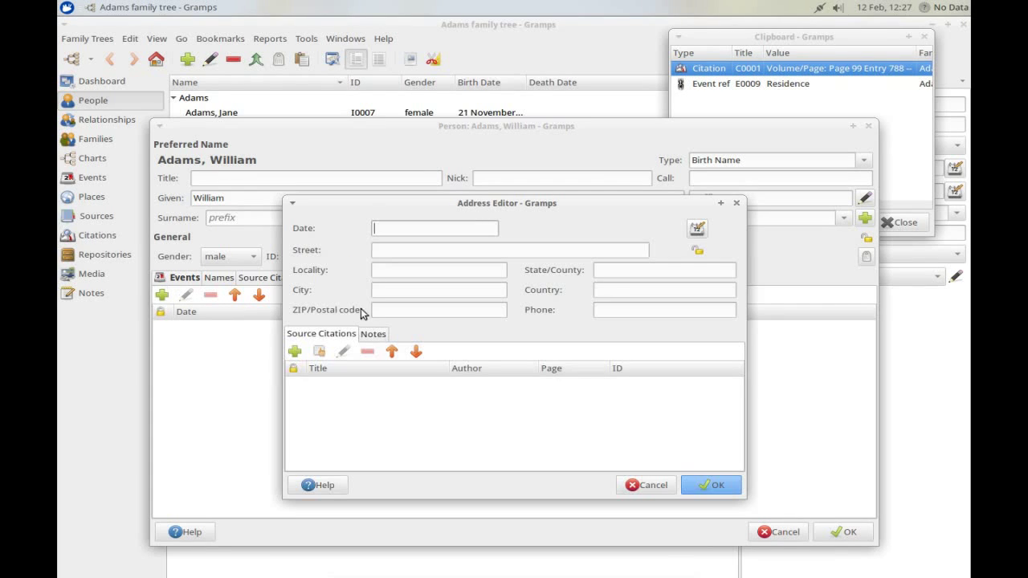
text(1)
click(372, 228)
text(4 Dec 1830)
click(408, 252)
text(6 Clayton Road)
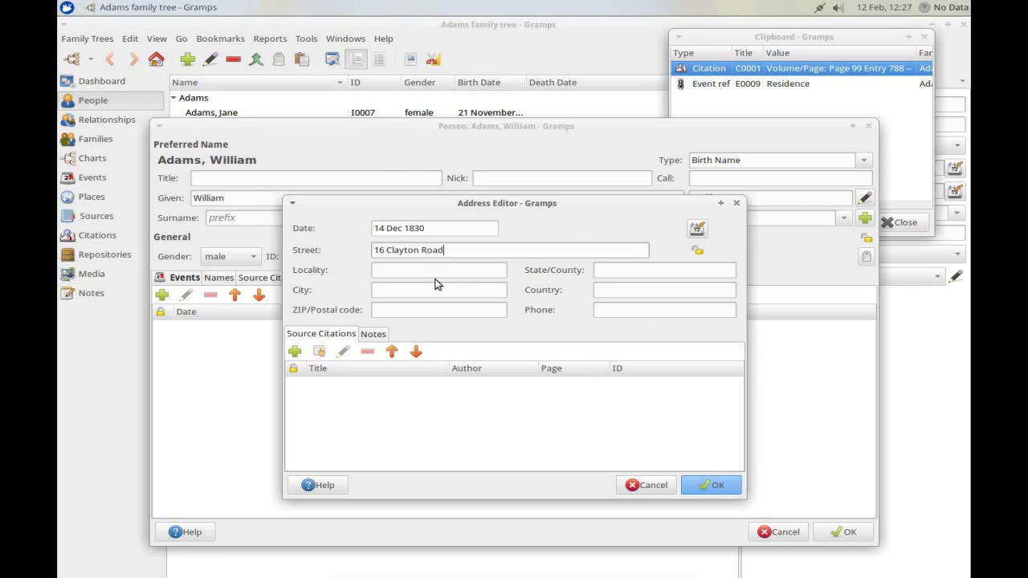
click(633, 272)
text(Northumberland)
key(Tab)
text(UK)
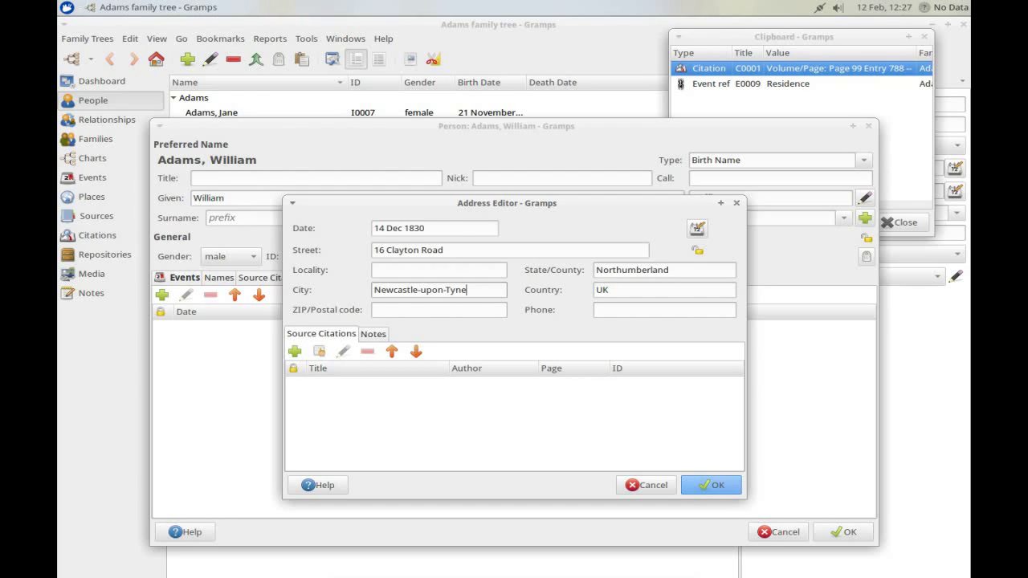
Attach the Page 99 Entry 788 citation from the clipboard window to the address and save the address
click(710, 72)
drag(684, 73, 346, 432)
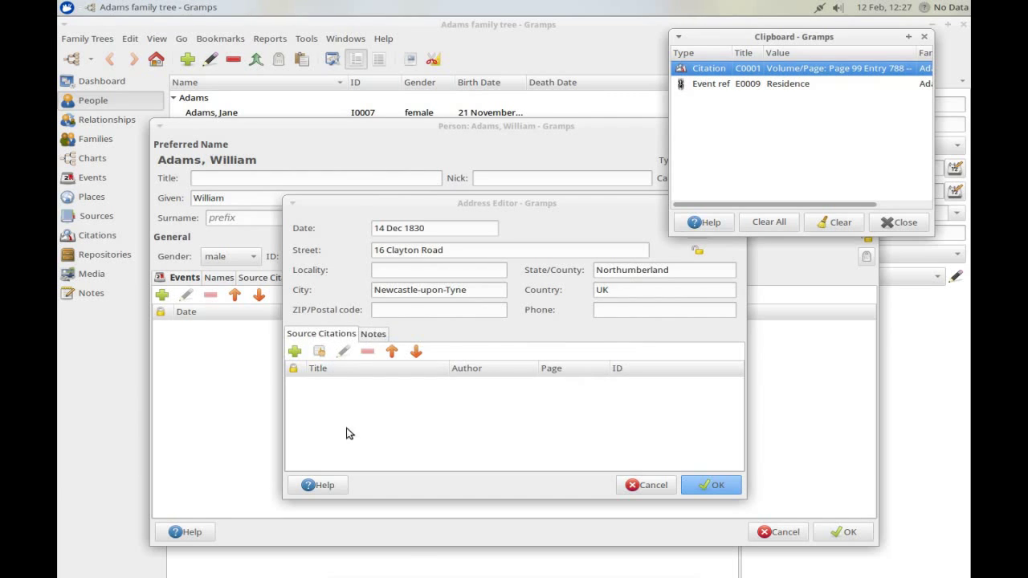
click(700, 500)
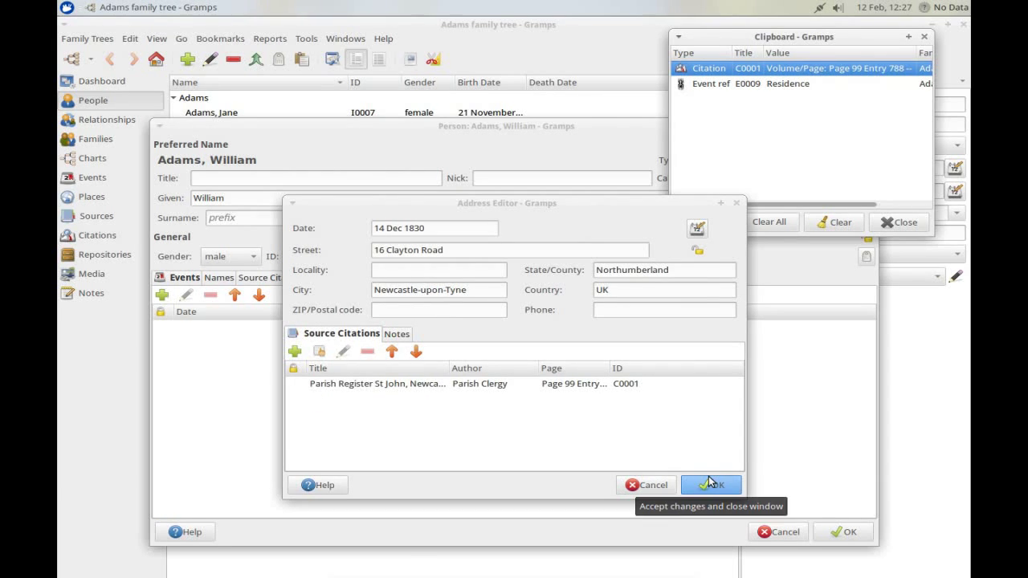
click(709, 483)
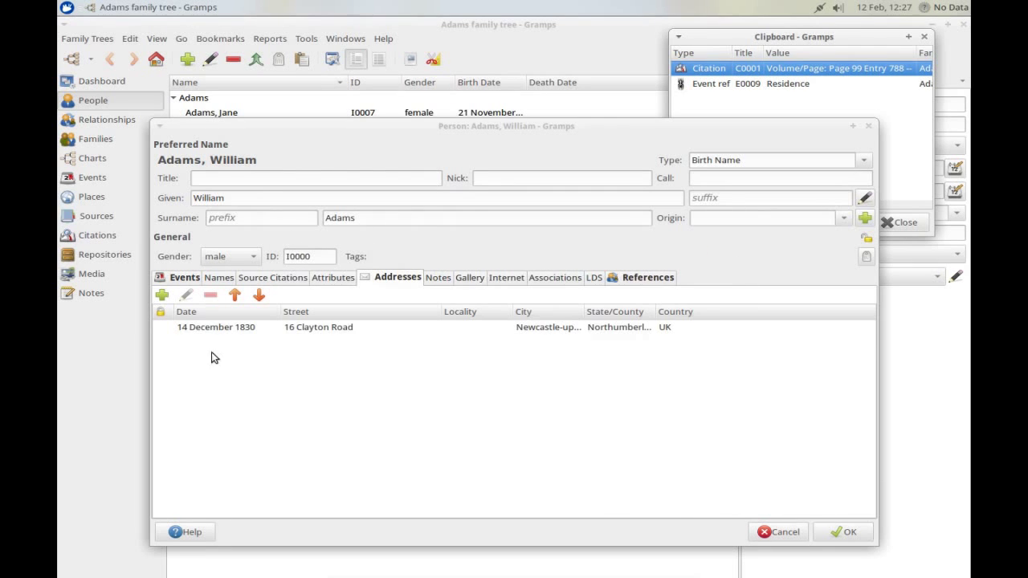
Copy the father's address to the clipboard window and save his person record
drag(216, 336, 764, 112)
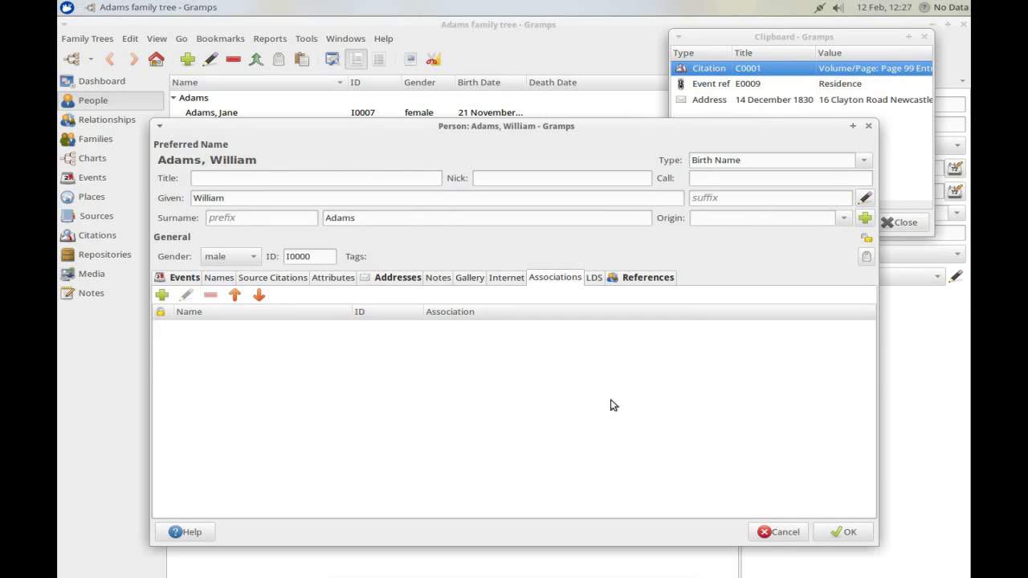
click(180, 280)
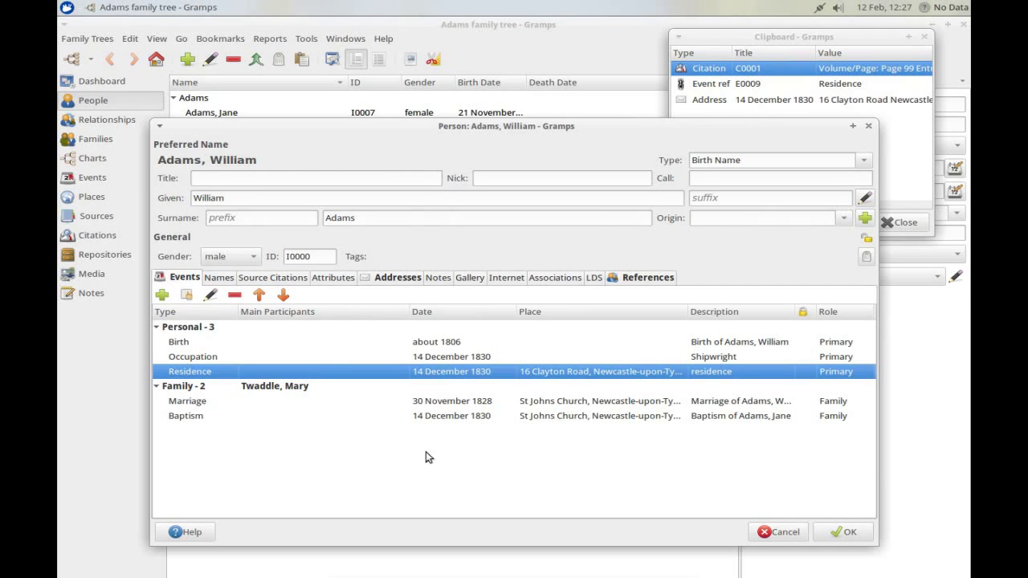
click(850, 533)
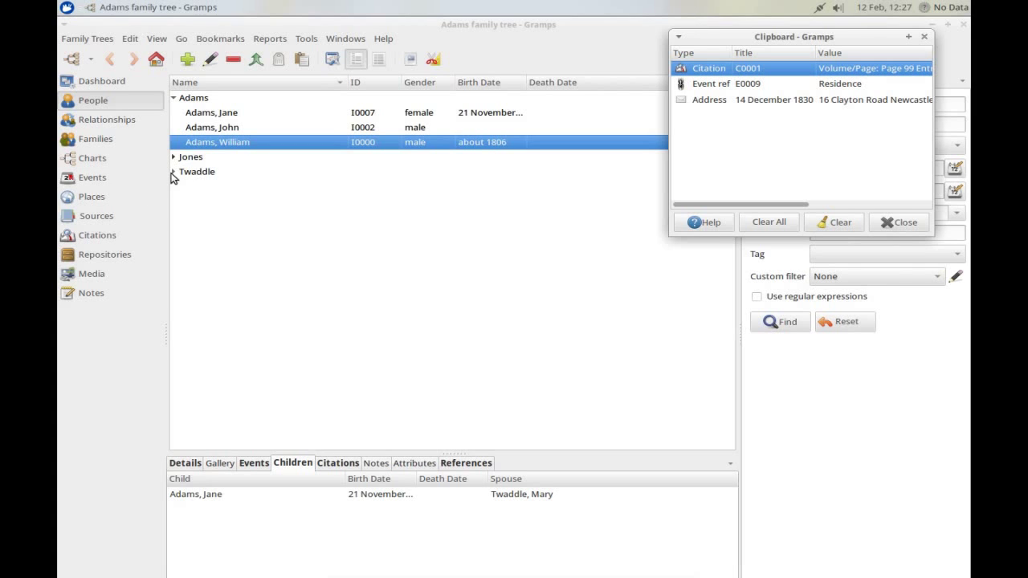
Open the mother's person record from the Twaddle group and add the address from the clipboard window
click(172, 173)
click(234, 219)
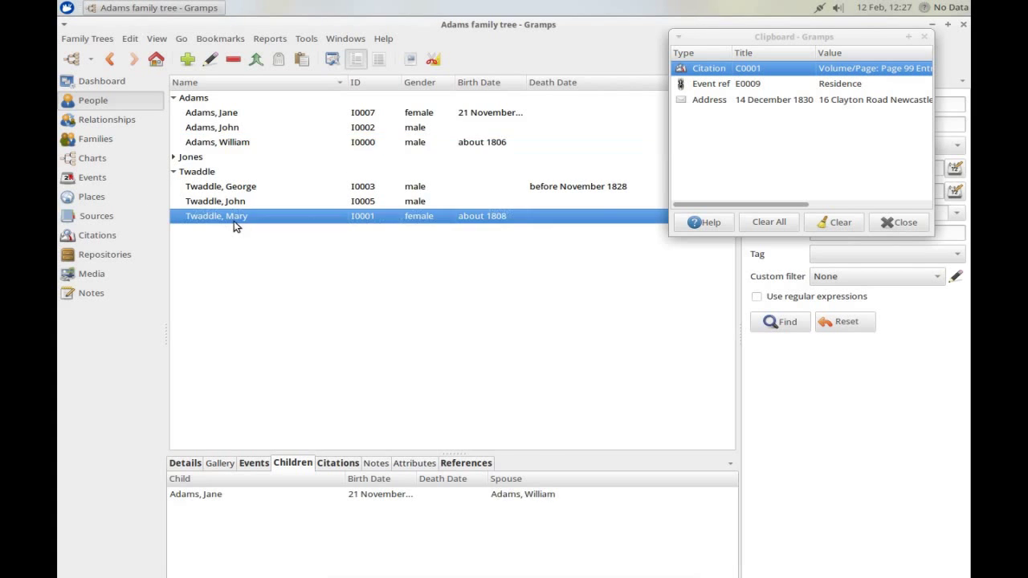
double_click(234, 221)
drag(732, 107, 374, 353)
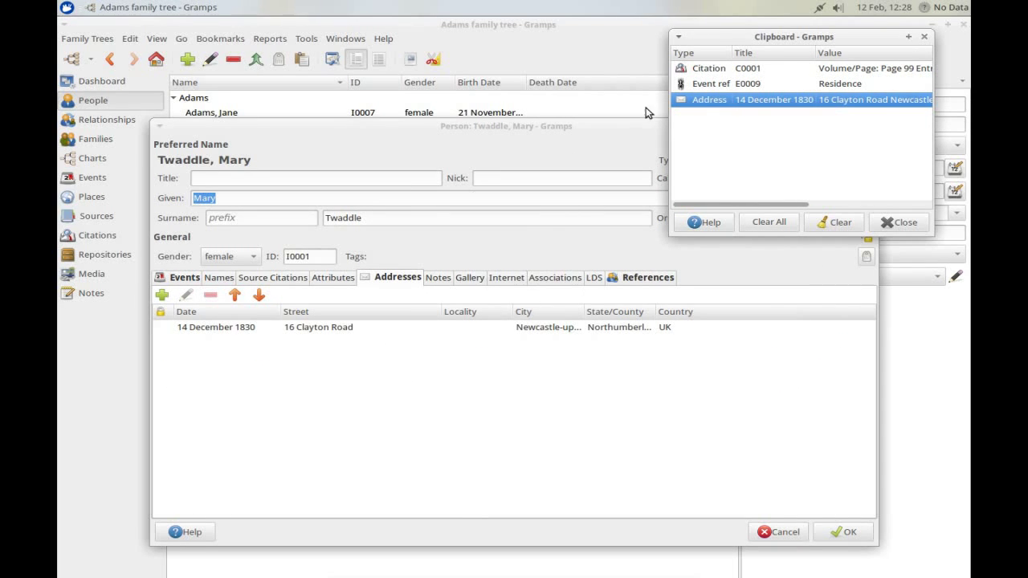
Share the residence event from the clipboard window with the mother in the Primary role and save her record
drag(704, 86, 275, 349)
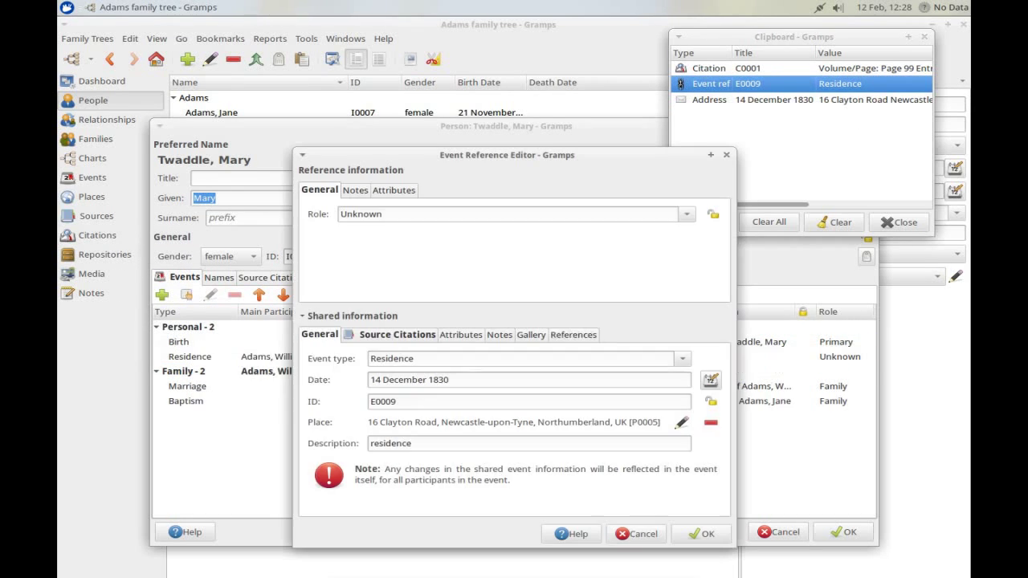
click(688, 217)
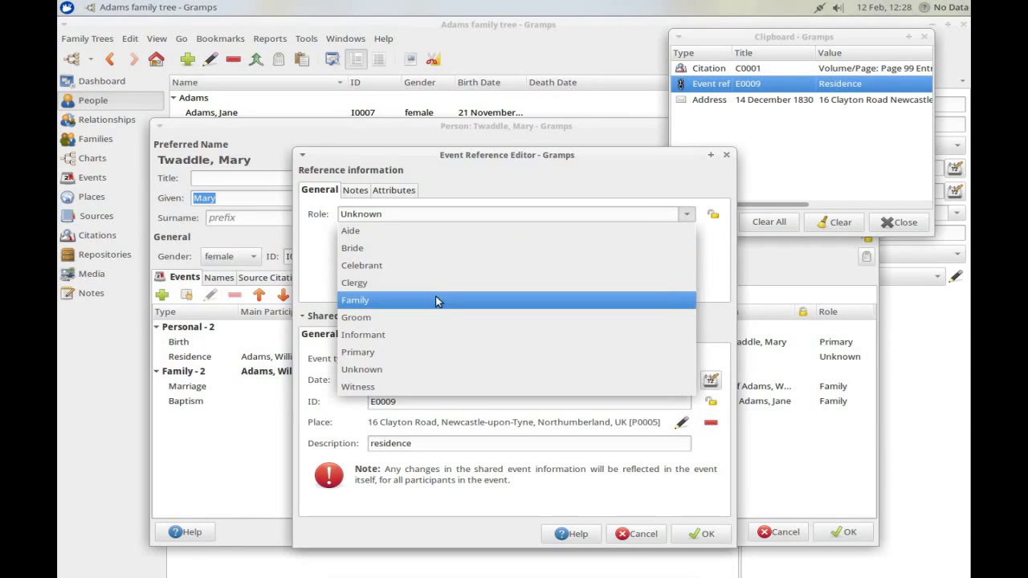
click(399, 353)
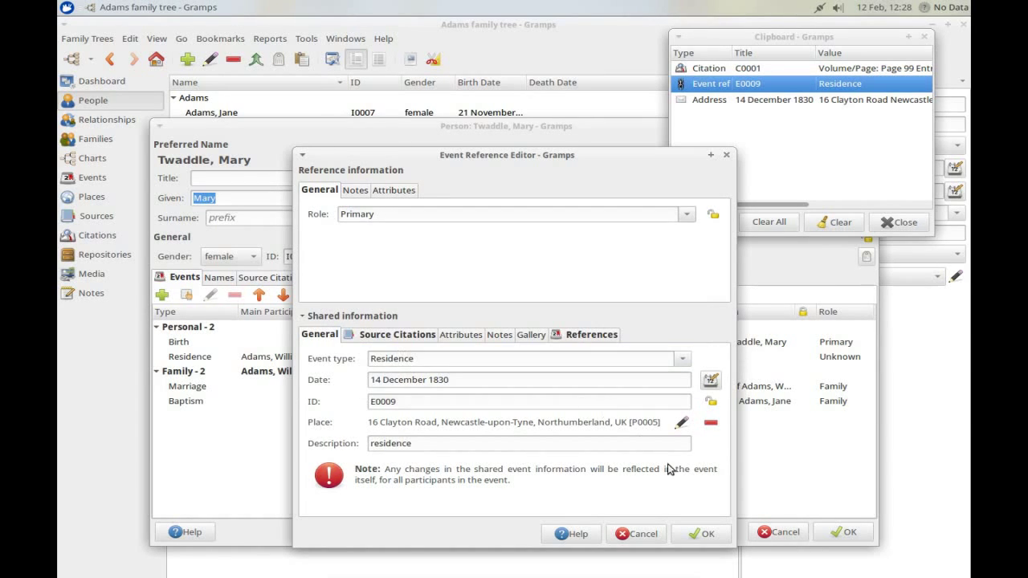
click(702, 534)
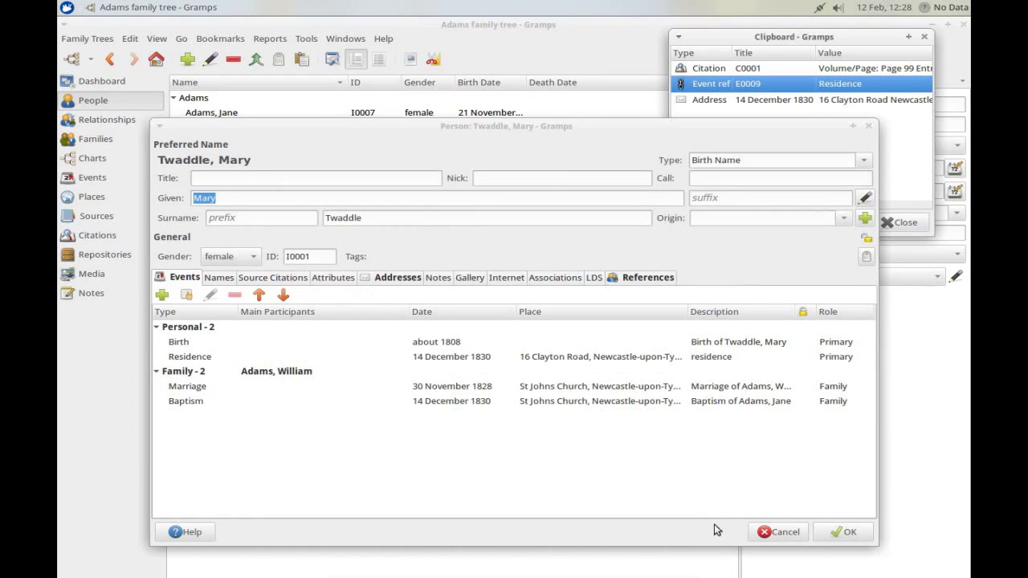
click(845, 534)
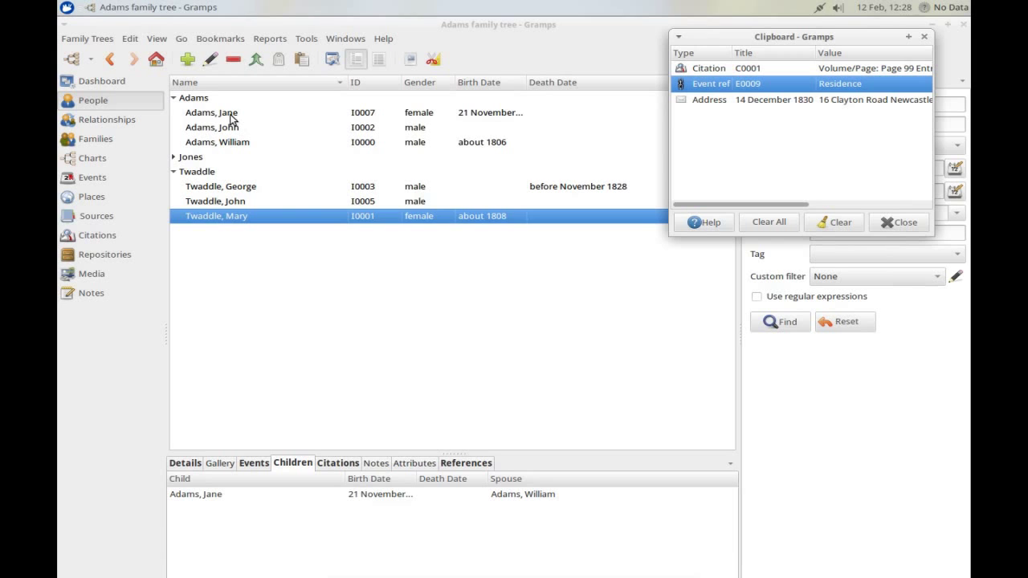
Add the clipboard window's address and residence event to the daughter's record, setting the event role to Primary, and save her record
double_click(231, 114)
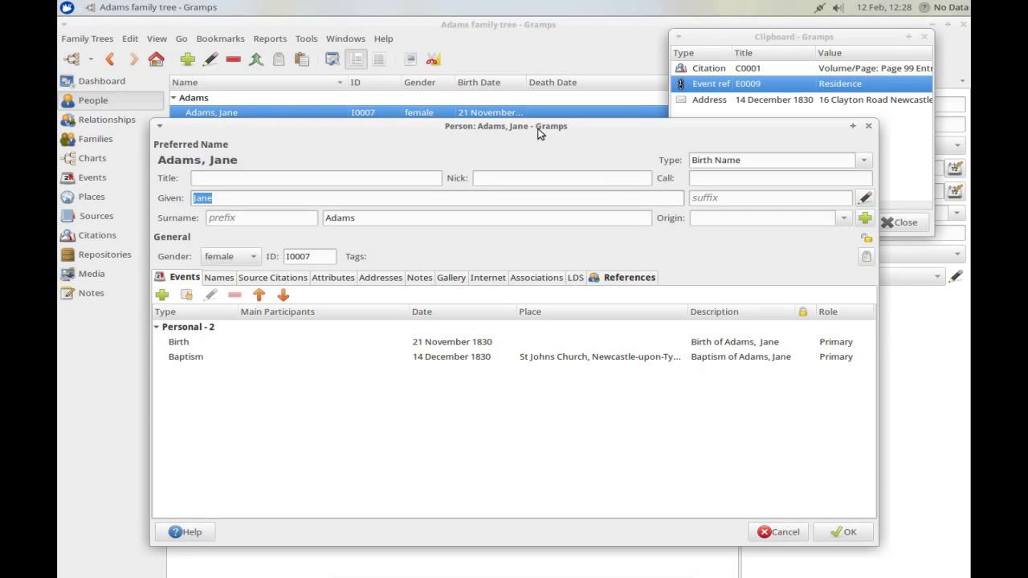
drag(728, 101, 394, 360)
drag(725, 84, 227, 367)
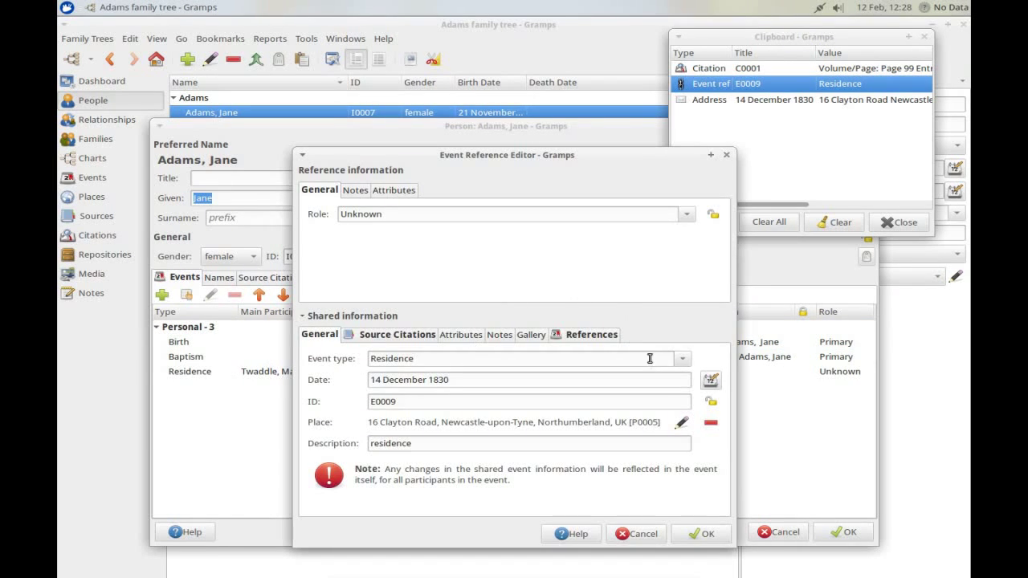
click(688, 216)
click(428, 359)
click(700, 535)
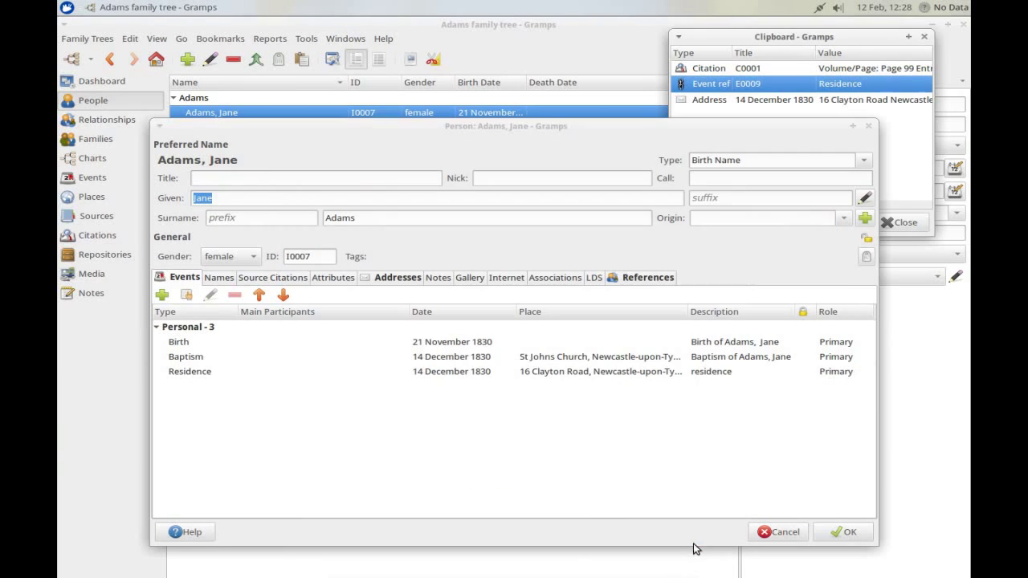
click(839, 533)
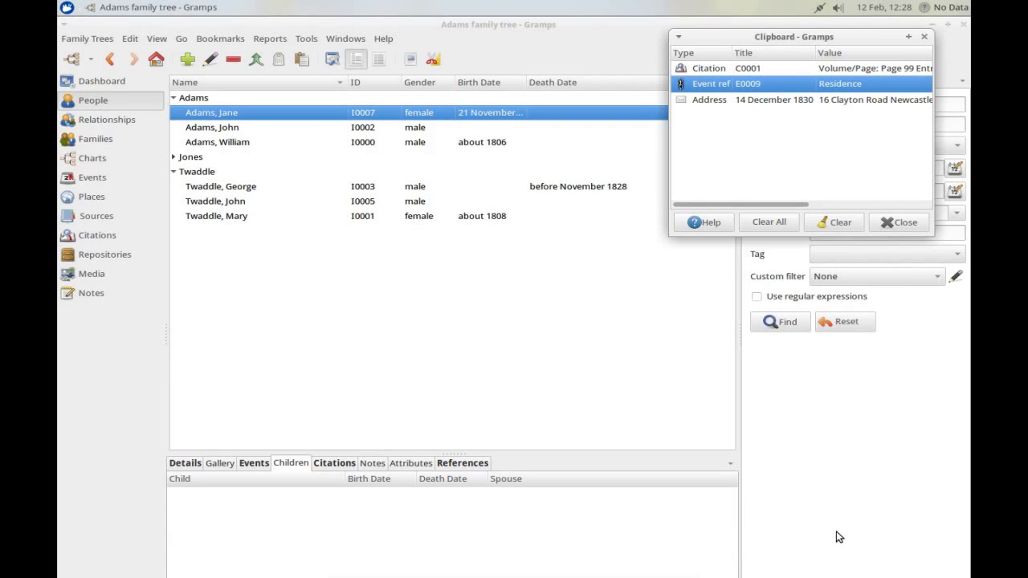
Open the parents' family record and its 14 December 1830 baptism event for editing
click(86, 139)
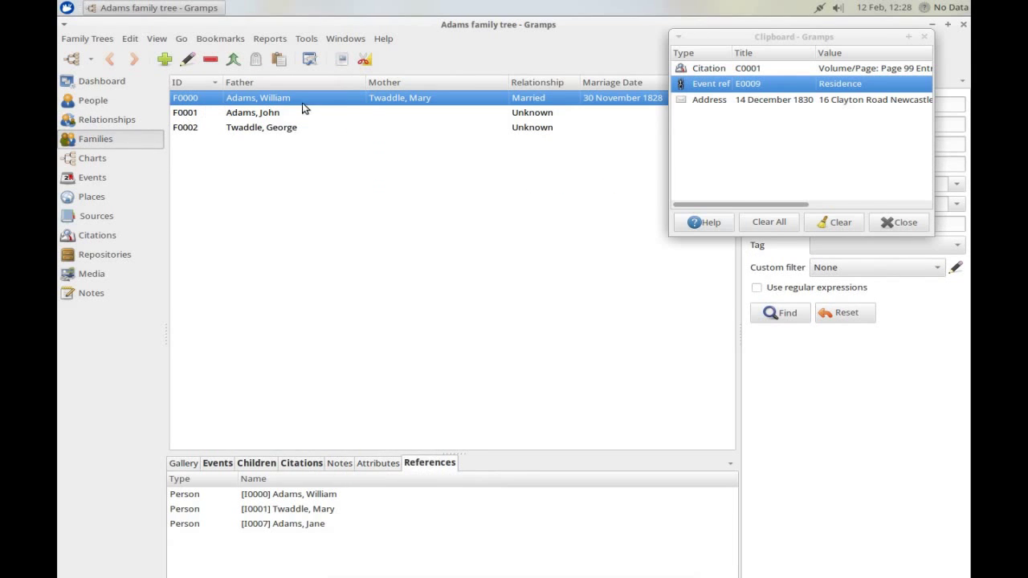
double_click(253, 98)
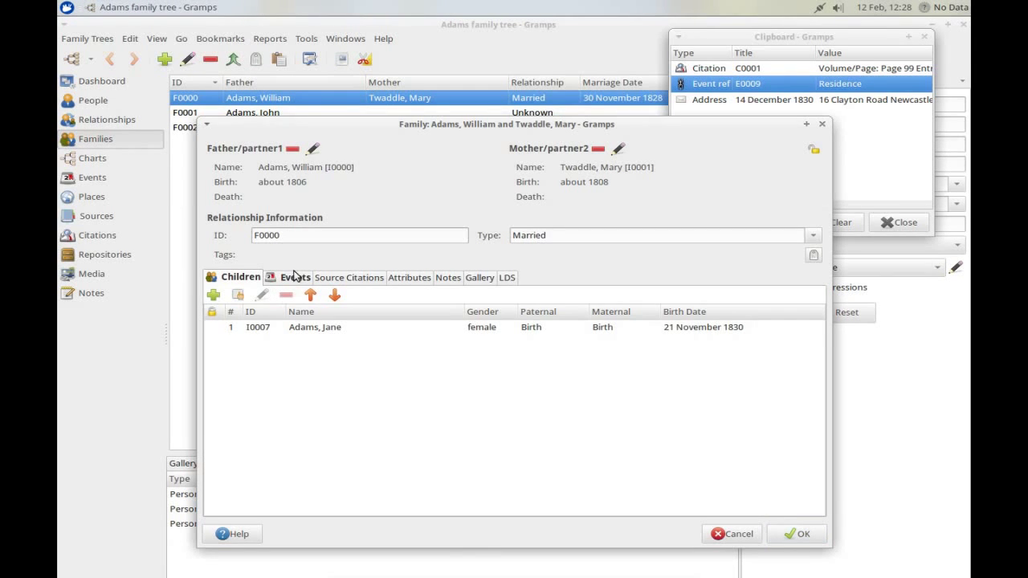
click(295, 278)
double_click(261, 359)
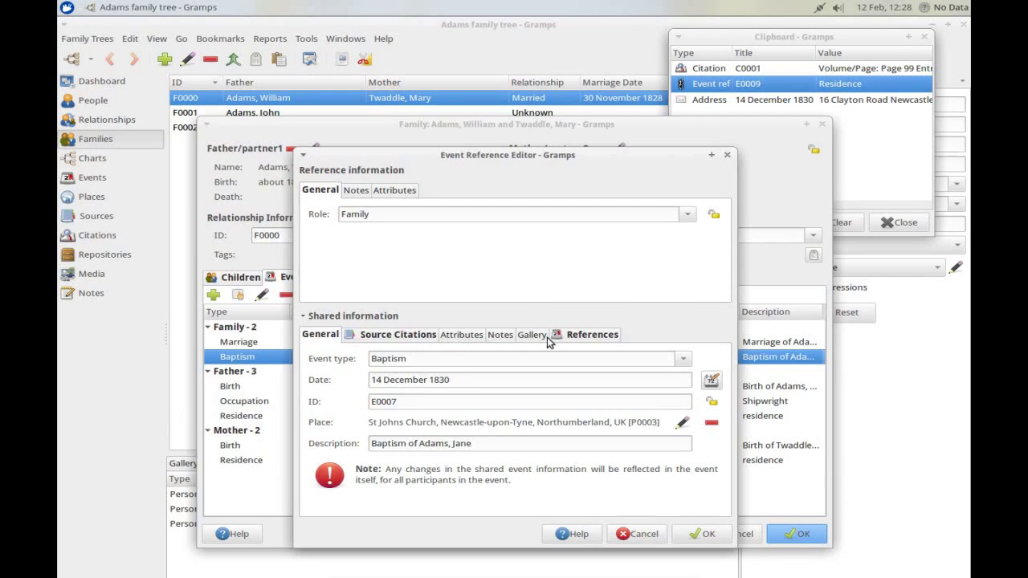
Attach the media file sample1855birth.tif to the baptism event's gallery and save the event
click(533, 336)
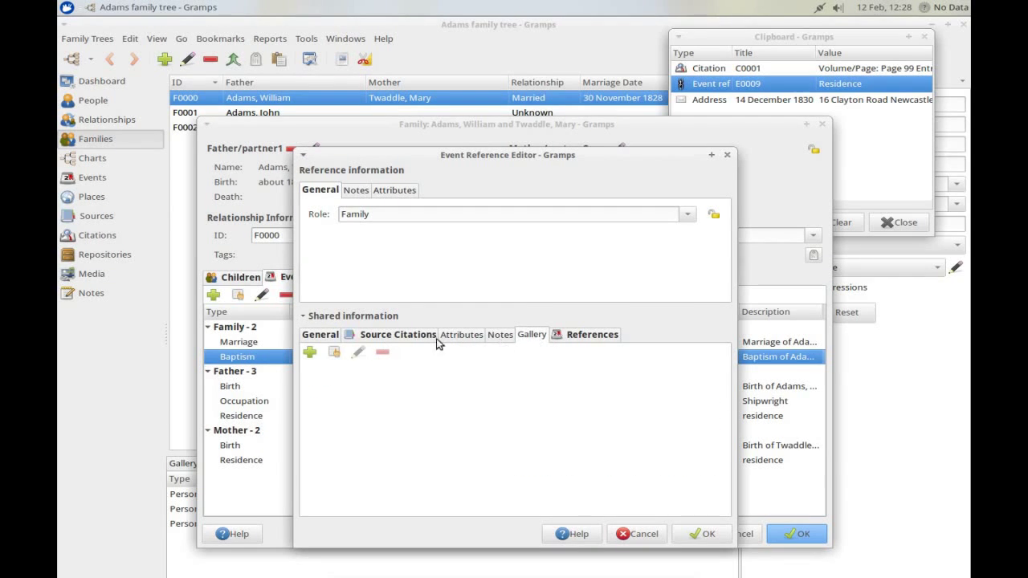
click(310, 353)
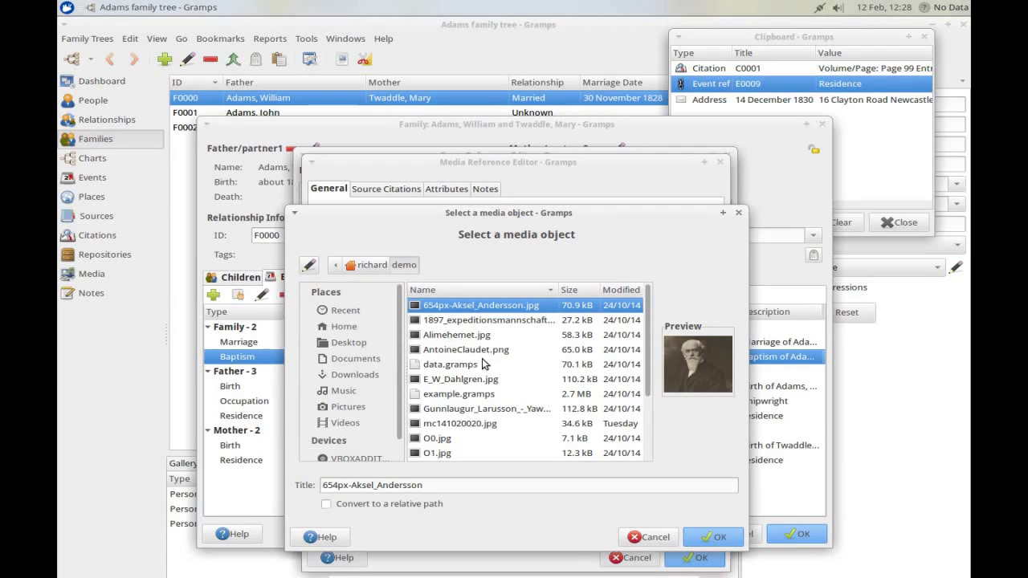
drag(648, 382, 649, 452)
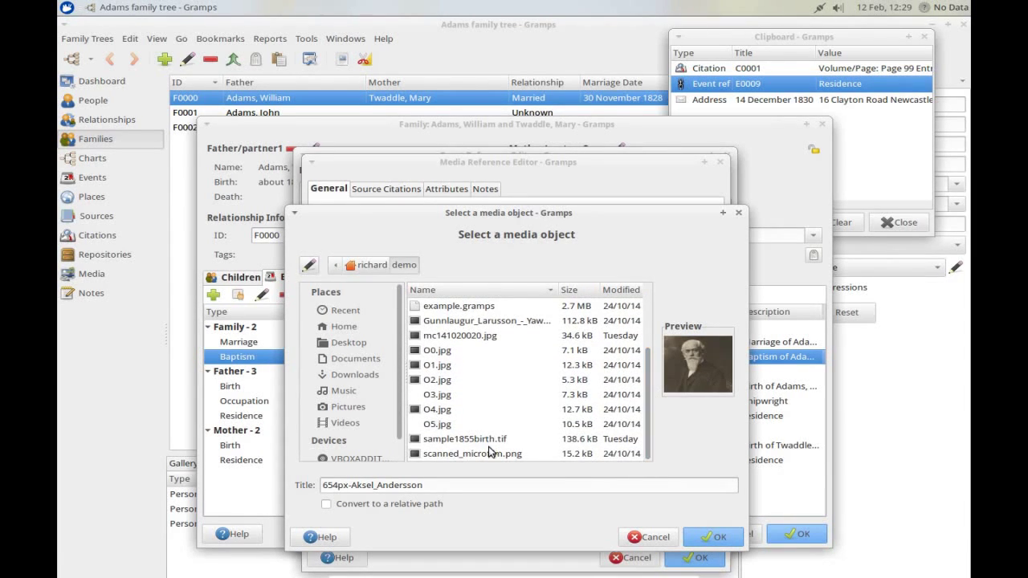
click(481, 440)
click(707, 539)
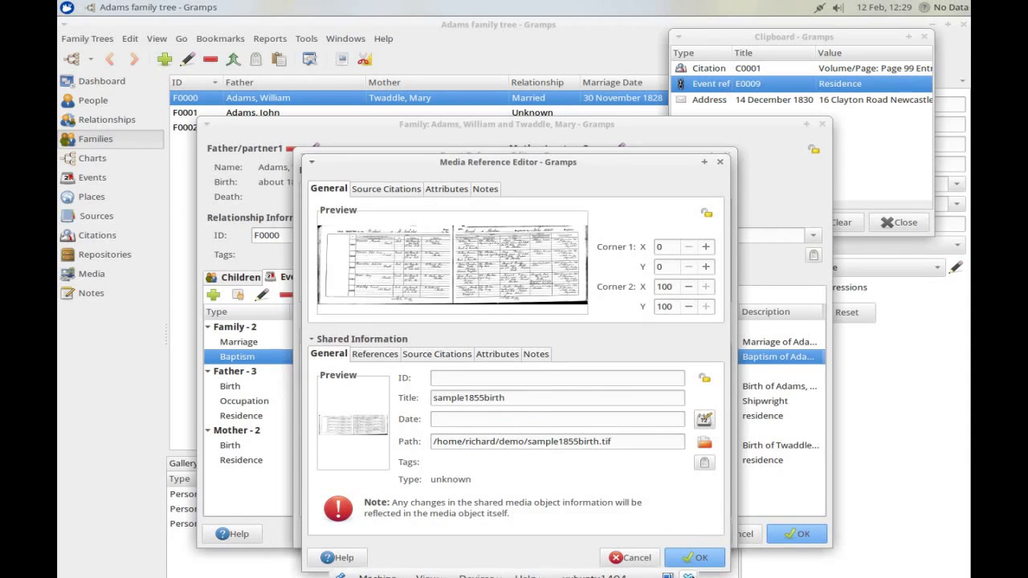
click(711, 557)
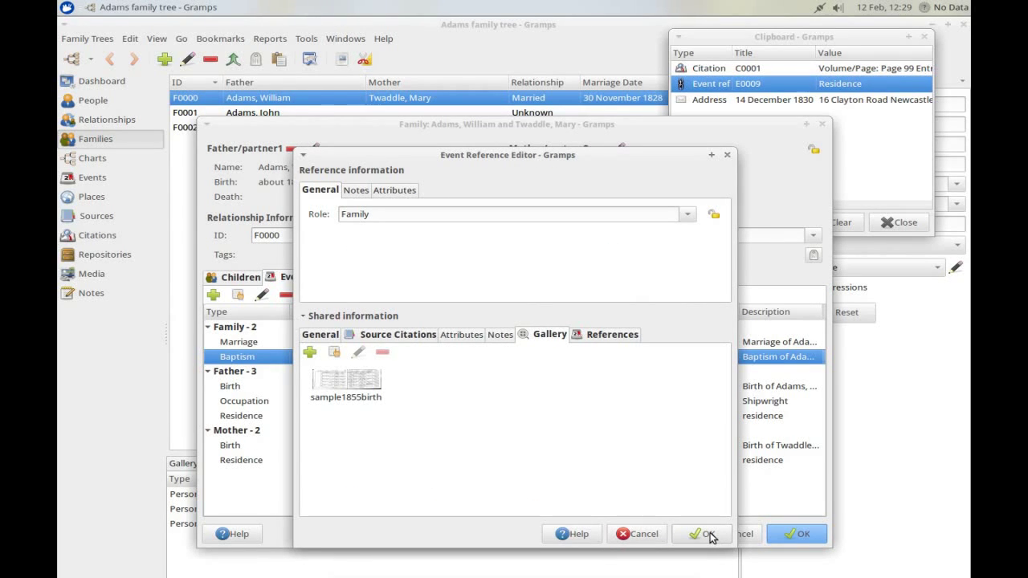
click(707, 535)
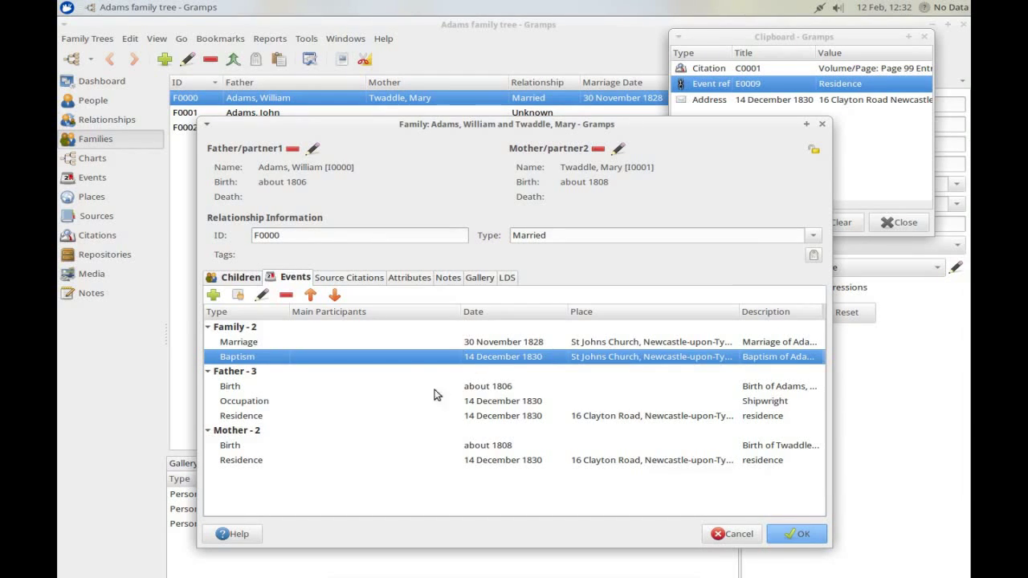
Reopen the family's baptism event and view the sample1855birth image in its gallery
double_click(406, 357)
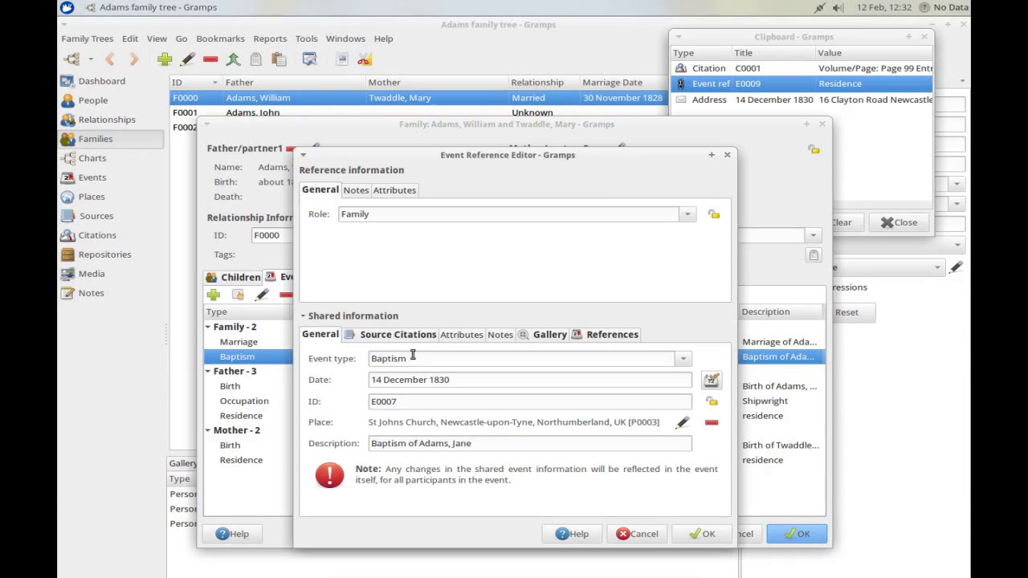
click(553, 336)
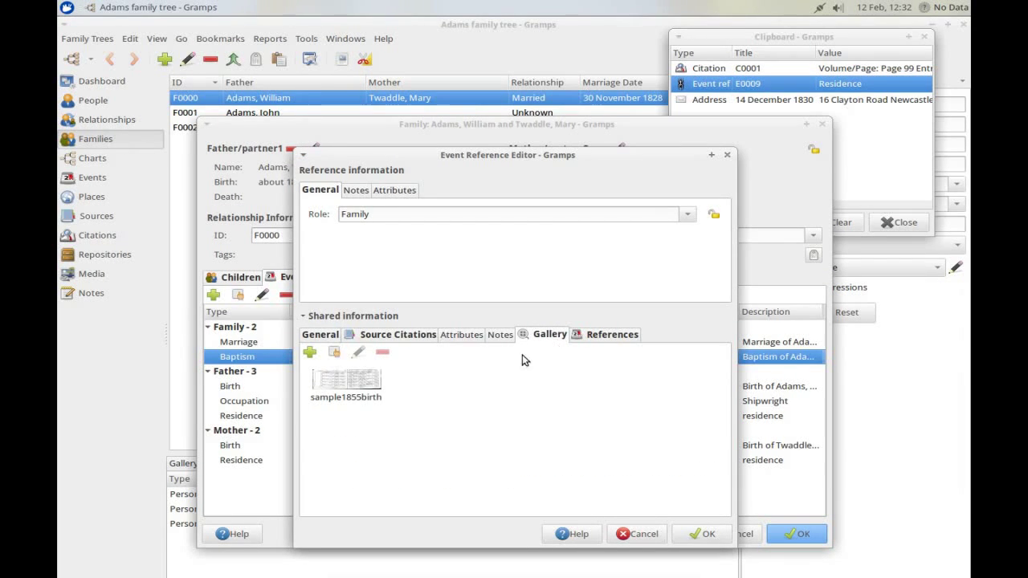
click(346, 383)
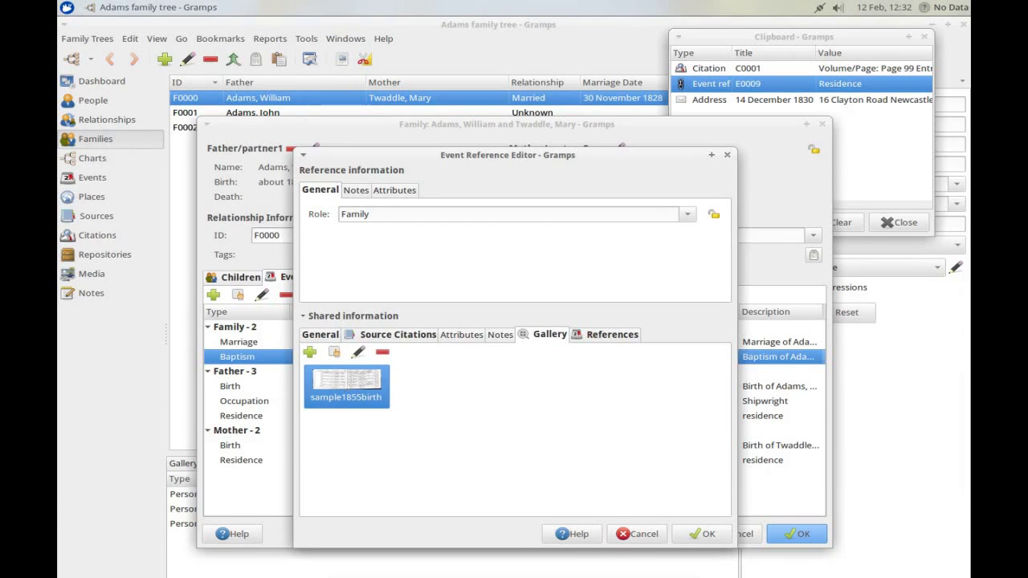
right_click(346, 383)
click(400, 391)
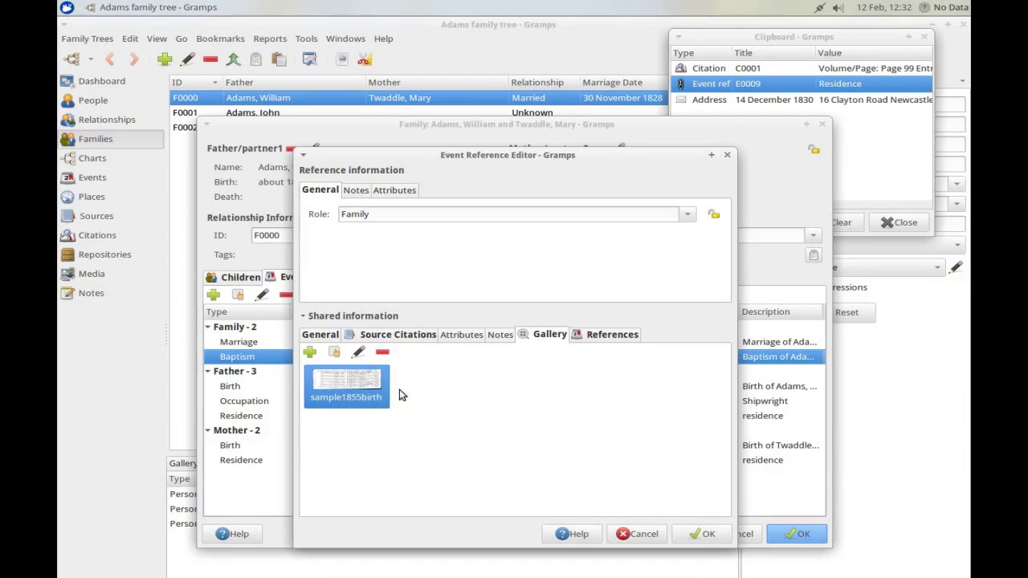
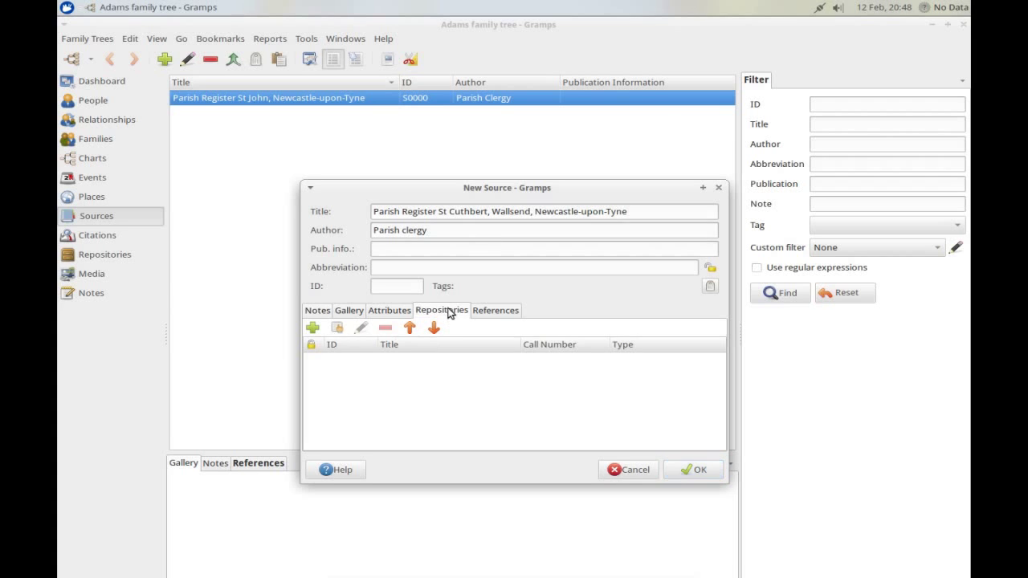
Link the Tyne and Wear Archives Service repository to the new St Cuthbert parish register source with media type Film, and save the source
click(339, 329)
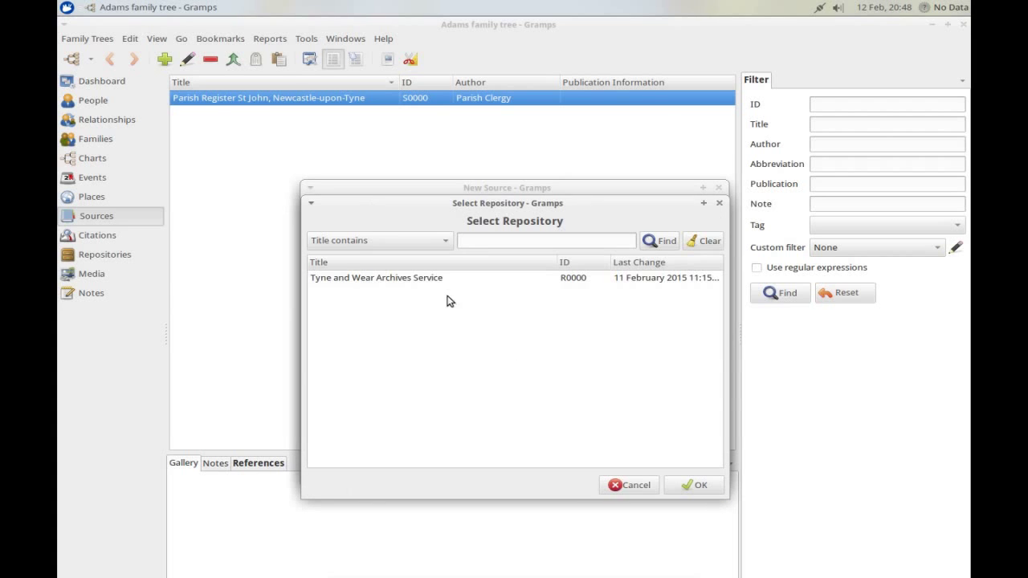
double_click(430, 279)
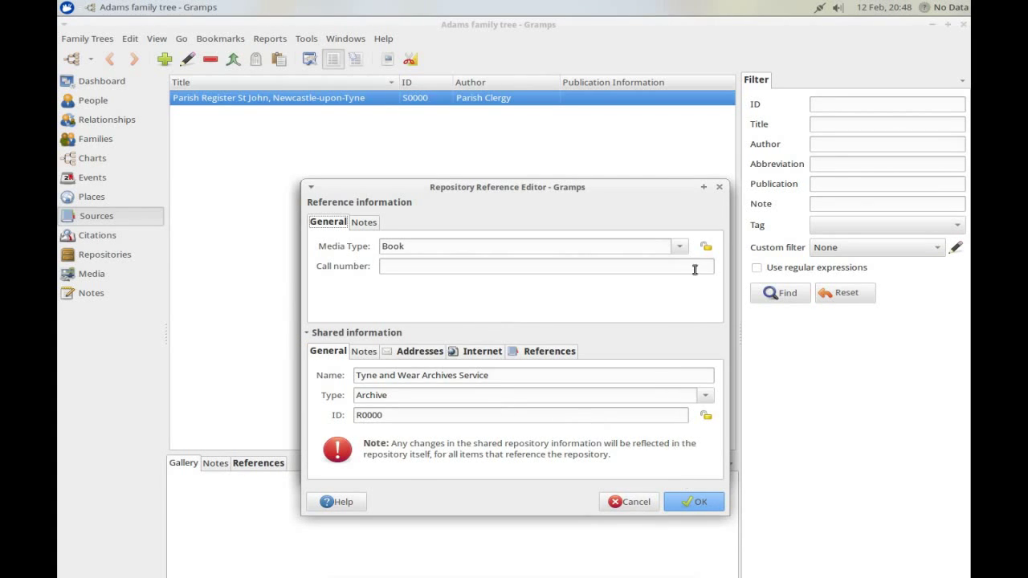
click(680, 250)
click(431, 351)
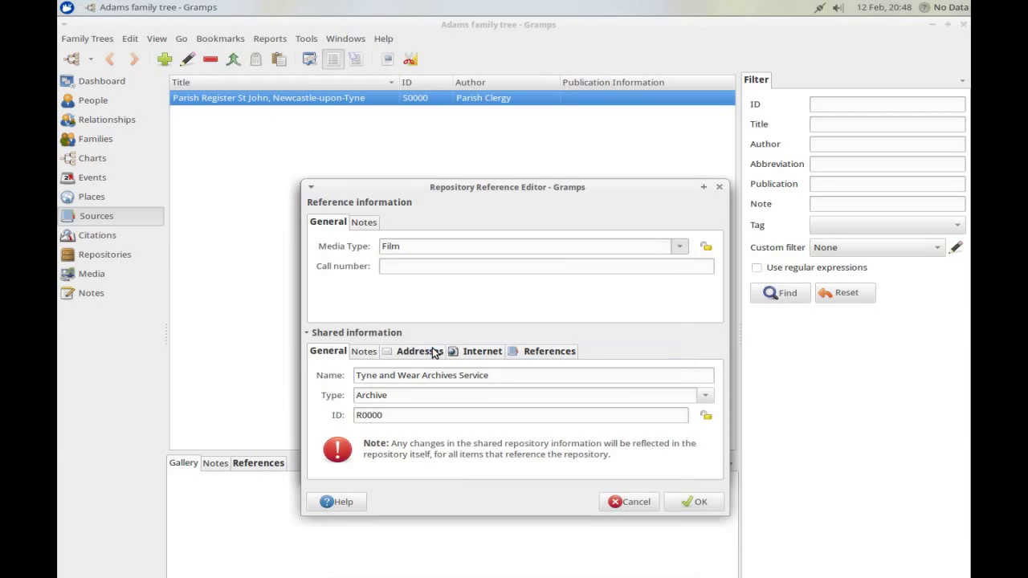
click(697, 505)
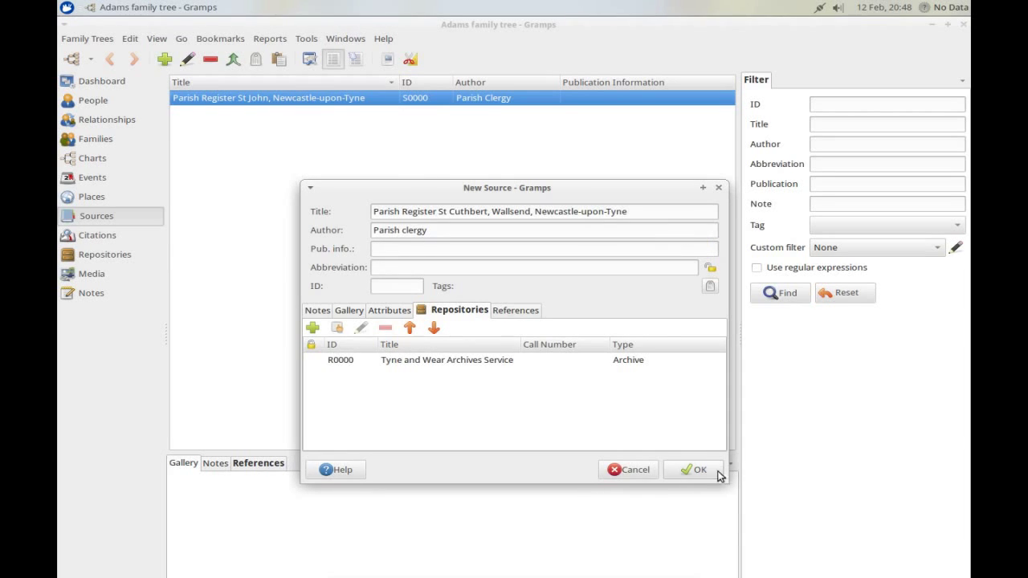
click(697, 470)
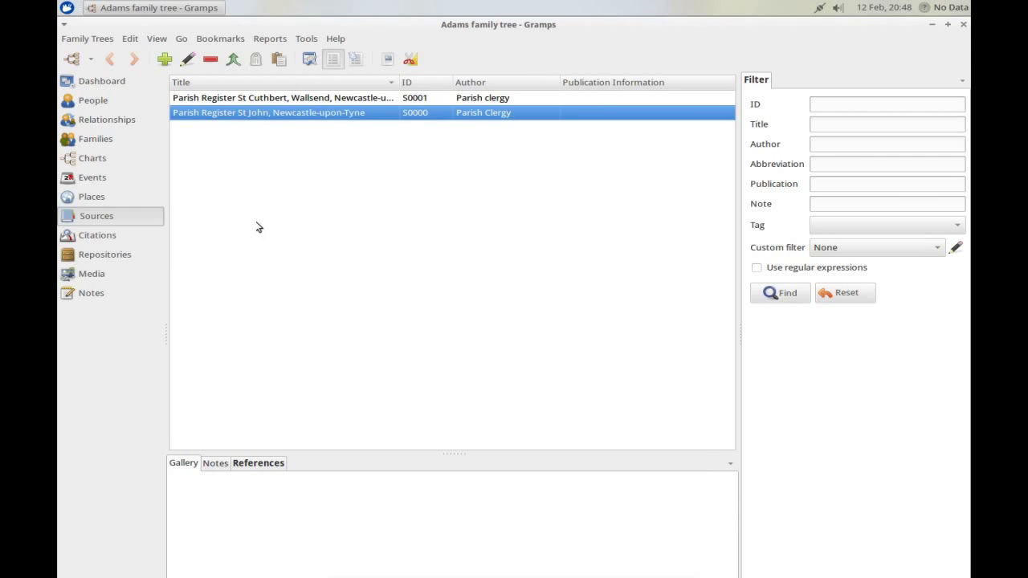
Add a place named Wallsend of type Locality, enclosed by Newcastle-upon-Tyne
click(93, 199)
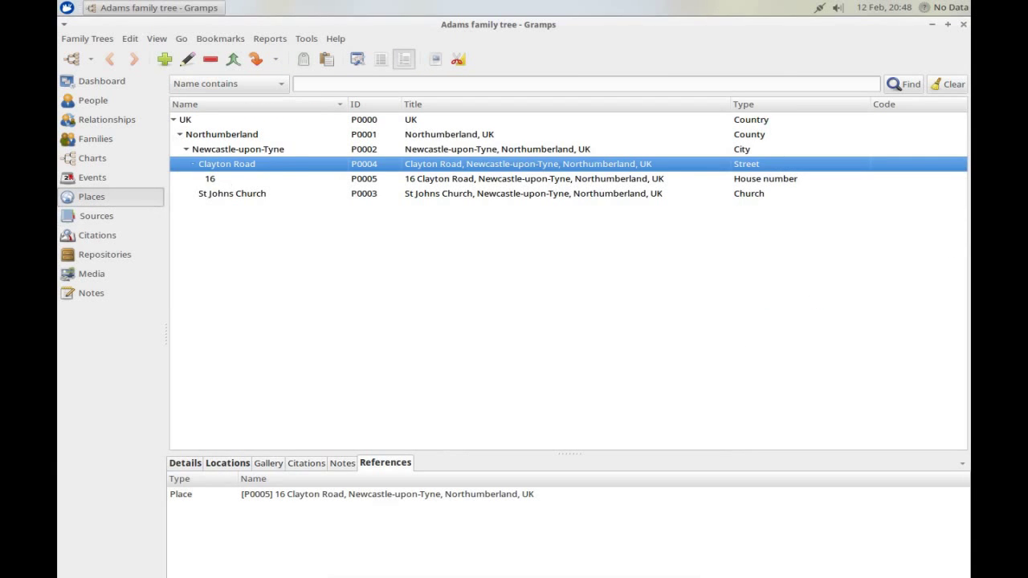
click(252, 149)
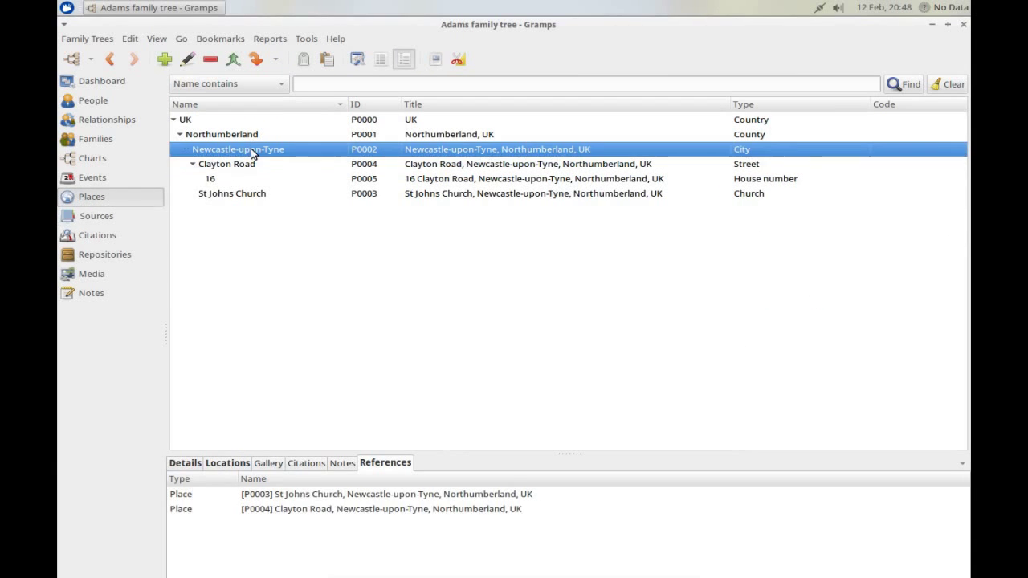
click(163, 61)
click(368, 207)
text(Wallsend)
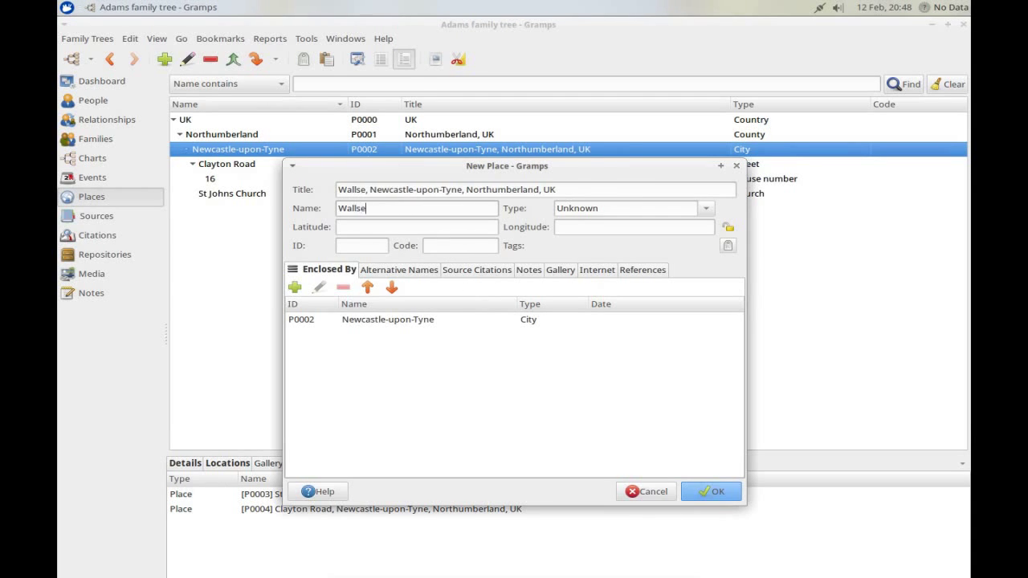
click(706, 208)
click(570, 380)
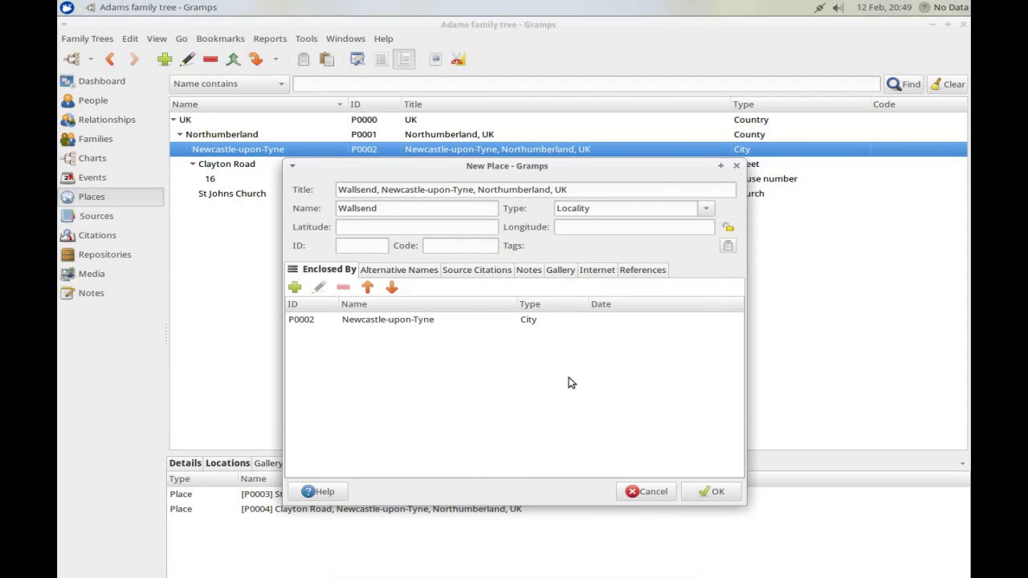
click(713, 492)
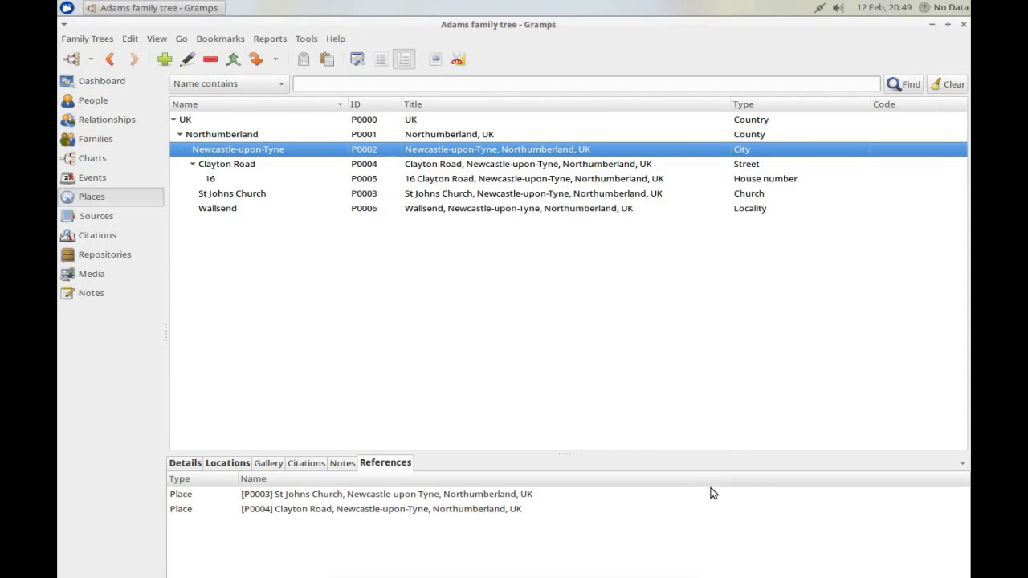
Add a place named St Cuthberts Church of type Church within Wallsend, and expand Wallsend in the place tree
click(226, 208)
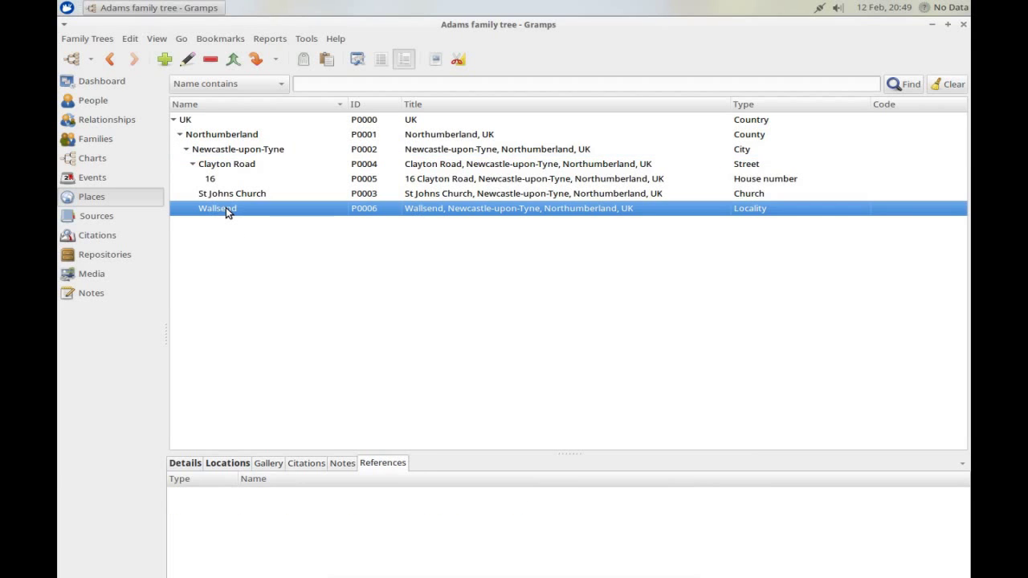
click(166, 60)
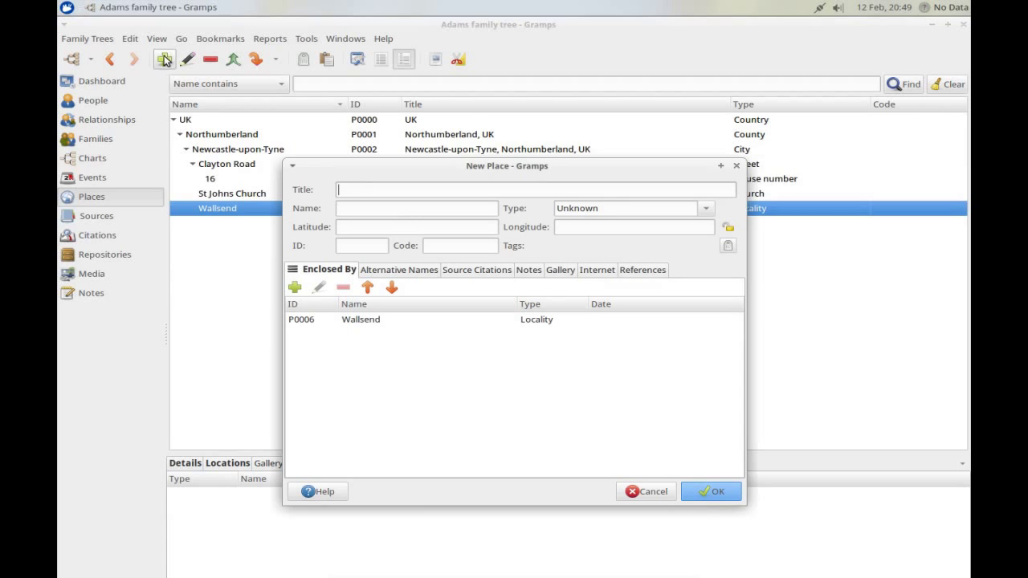
text(St Cuthberts Church)
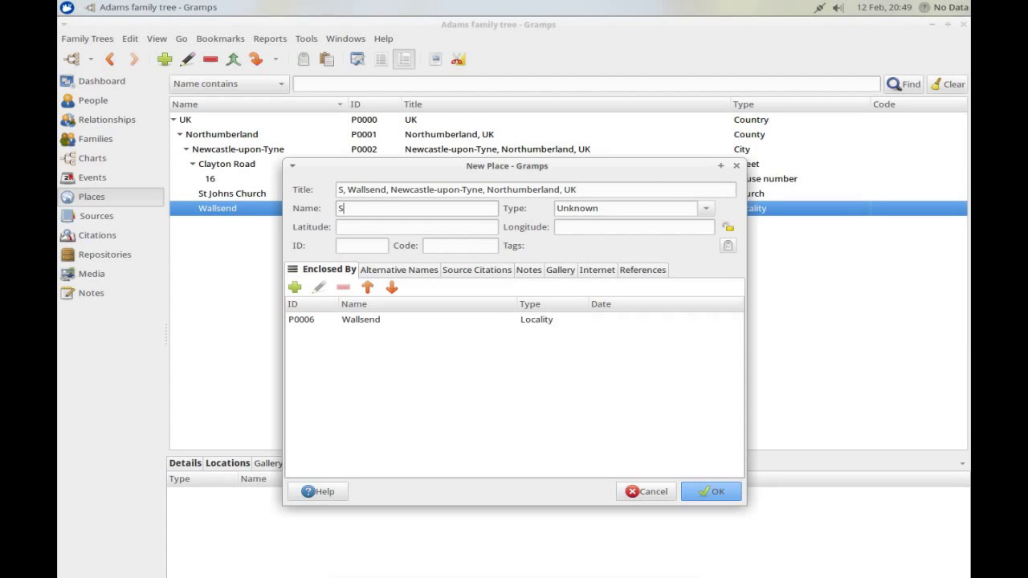
key(Tab)
text(C)
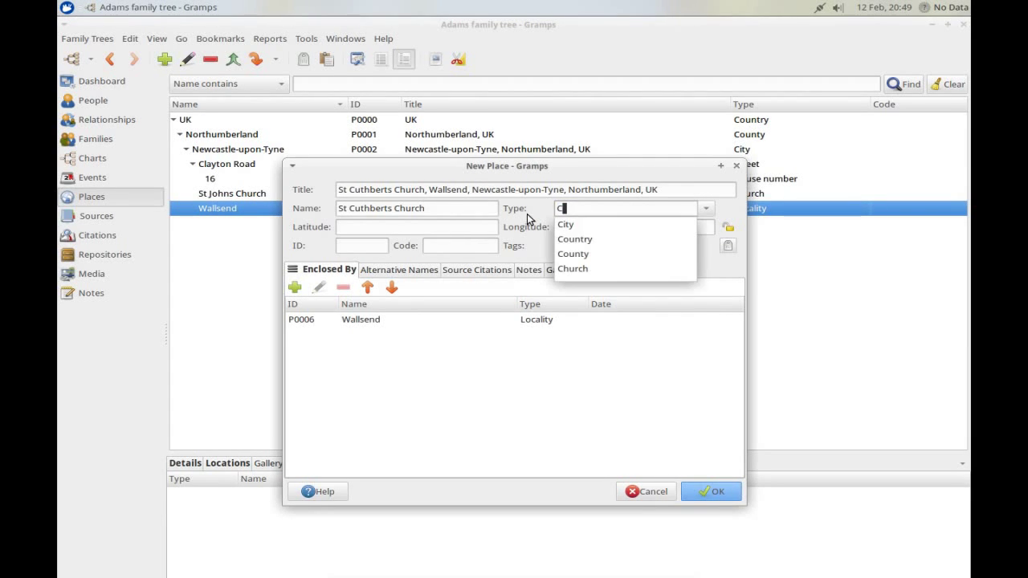
click(575, 268)
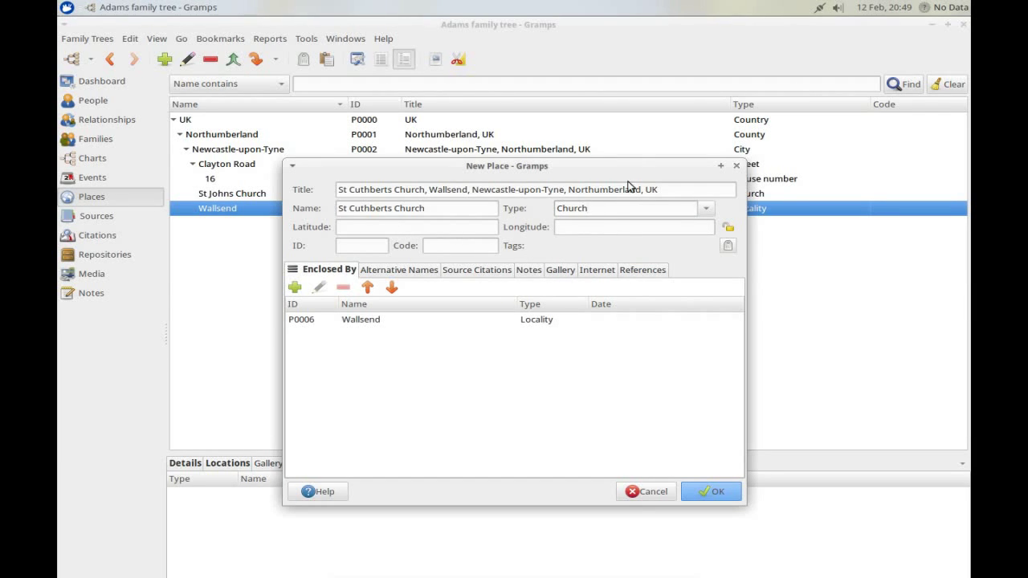
click(713, 494)
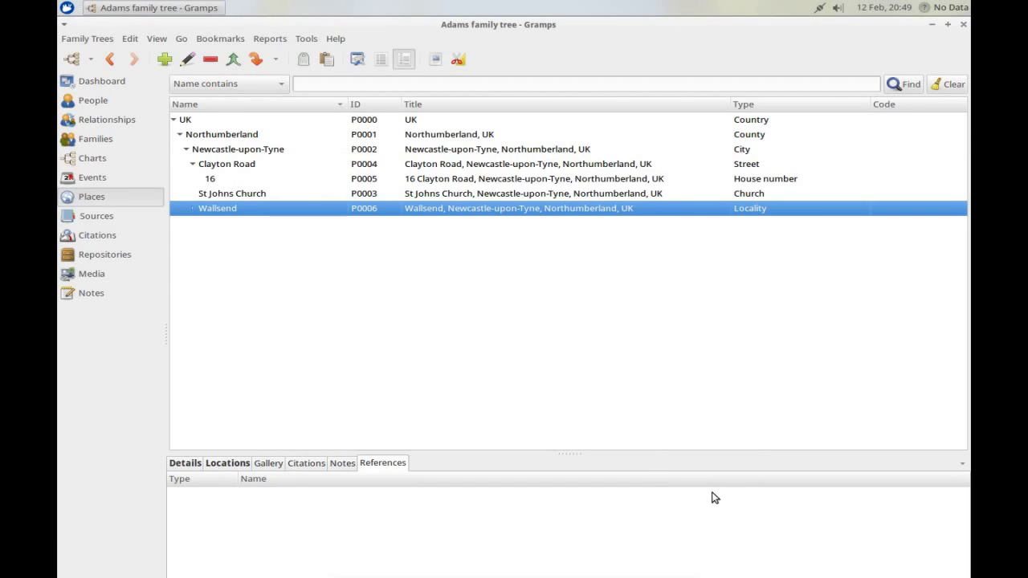
click(193, 209)
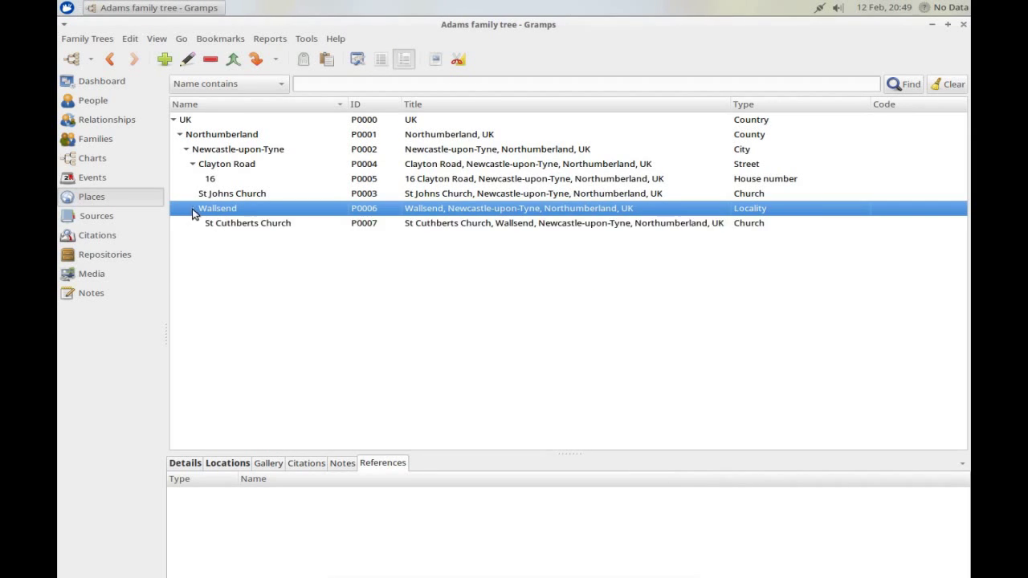
Add a place named Wallsend Quay of type Street, enclosed by Wallsend
right_click(218, 214)
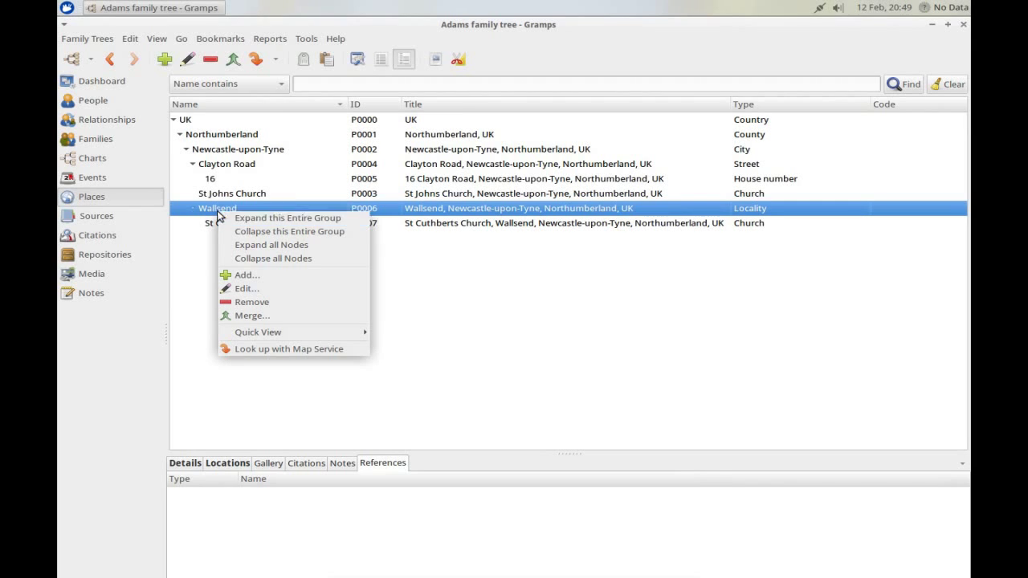
click(213, 211)
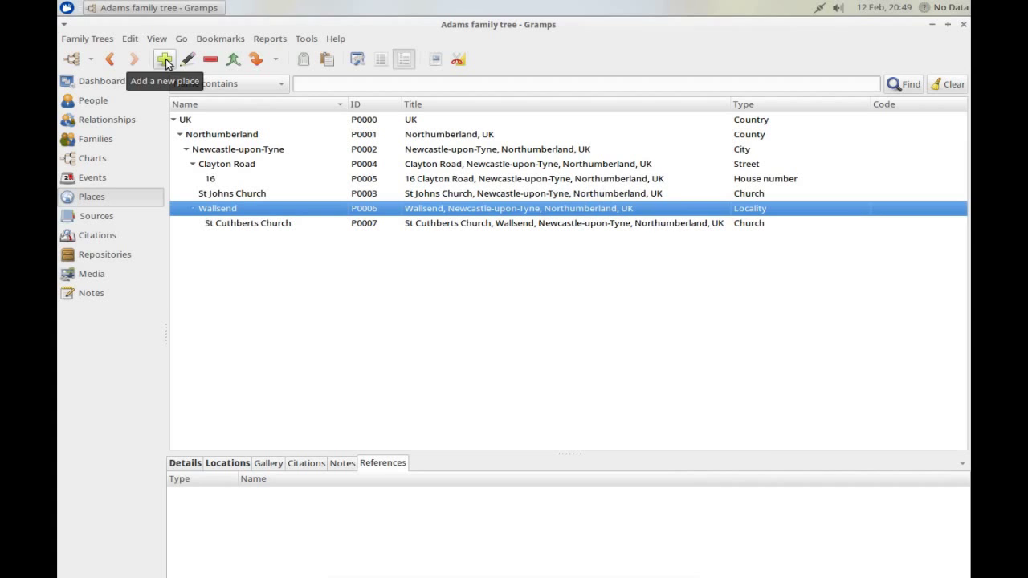
click(164, 60)
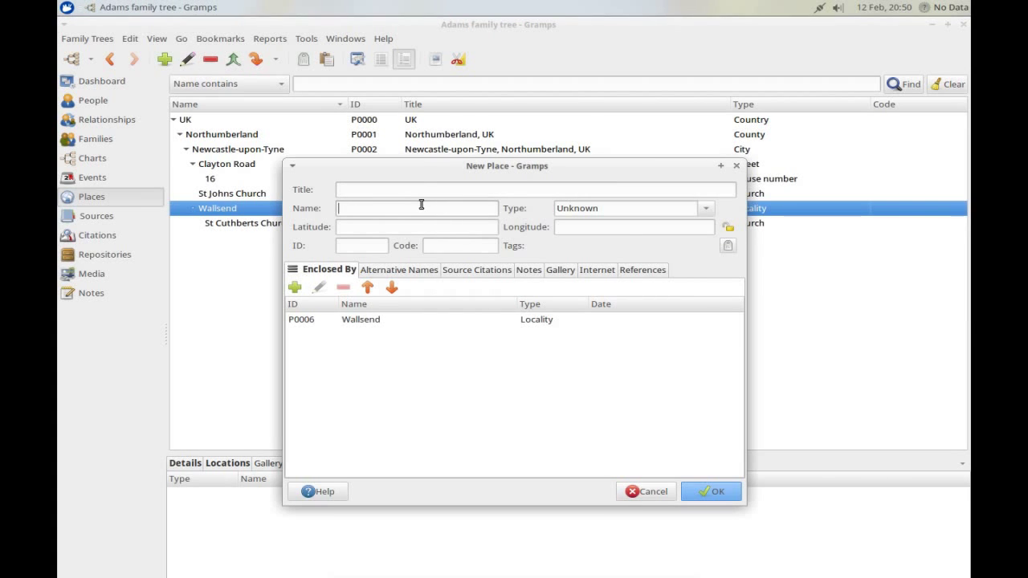
text(Wallsend Quay)
click(705, 209)
click(593, 501)
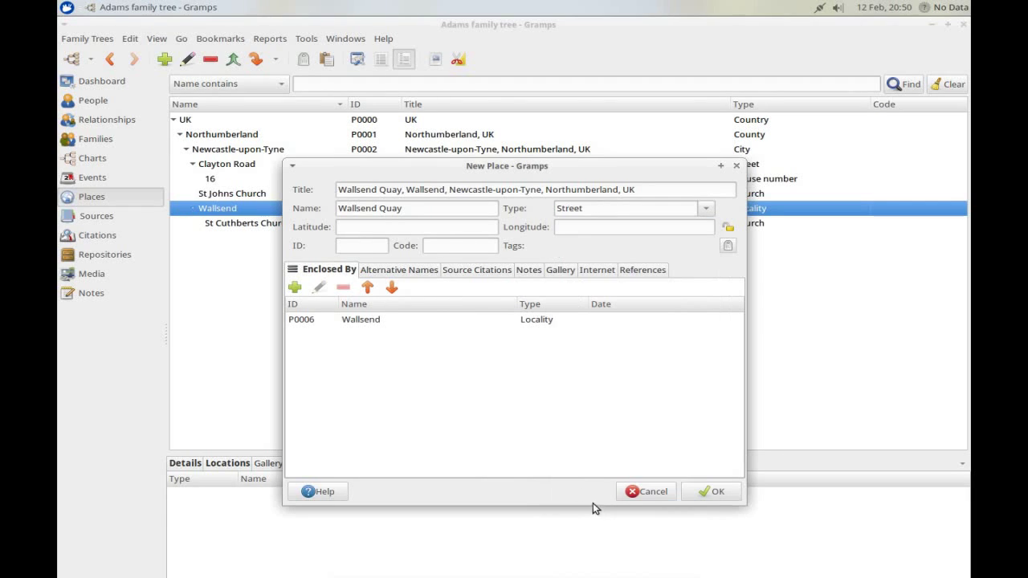
click(715, 493)
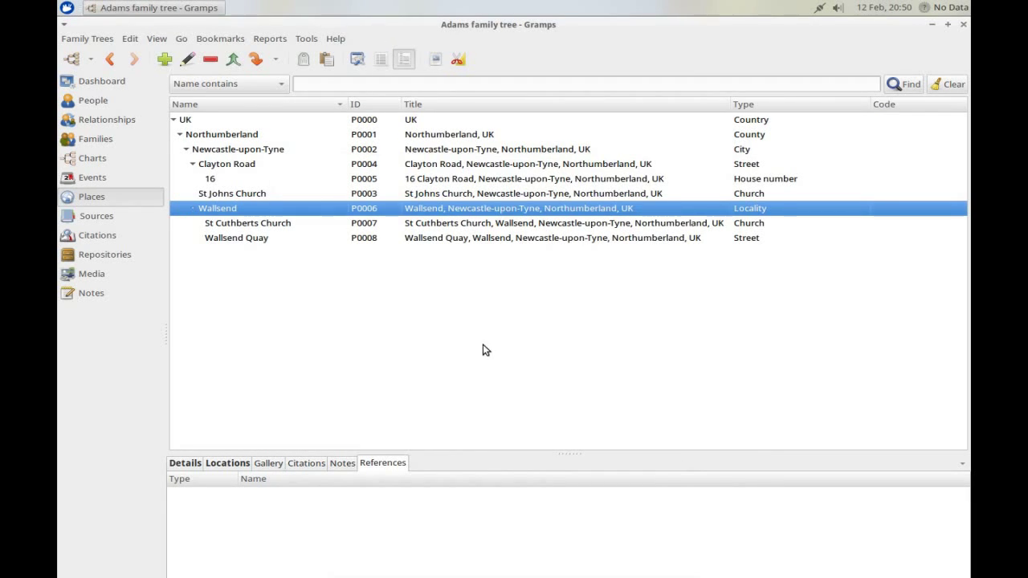
Add a Death event to the father's record, dated 9 Mar 1858, with the description "Death of" followed by his surname and given name
click(88, 108)
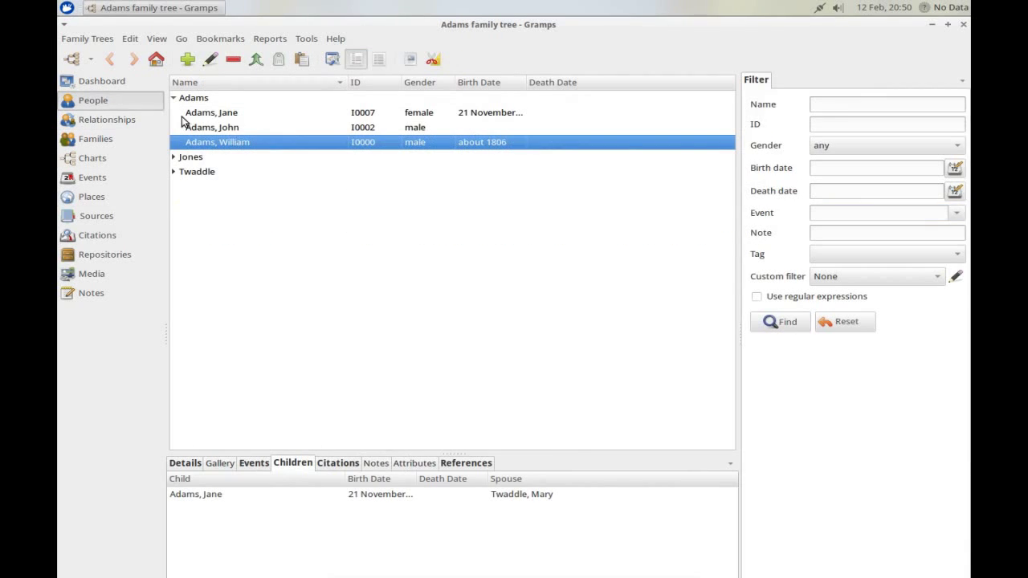
double_click(239, 145)
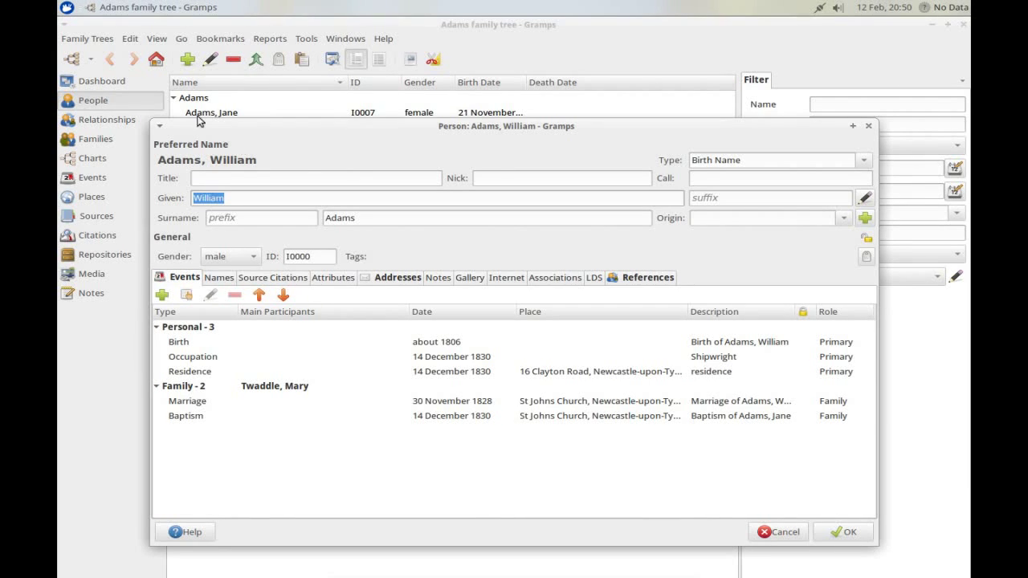
click(167, 298)
click(398, 381)
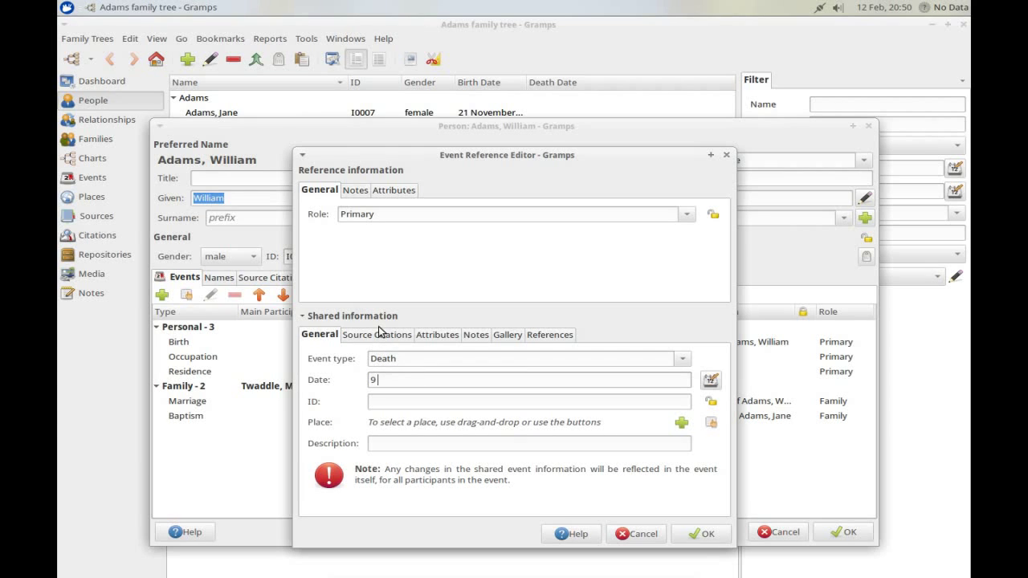
text(9 D)
key(BackSpace)
text(Mar)
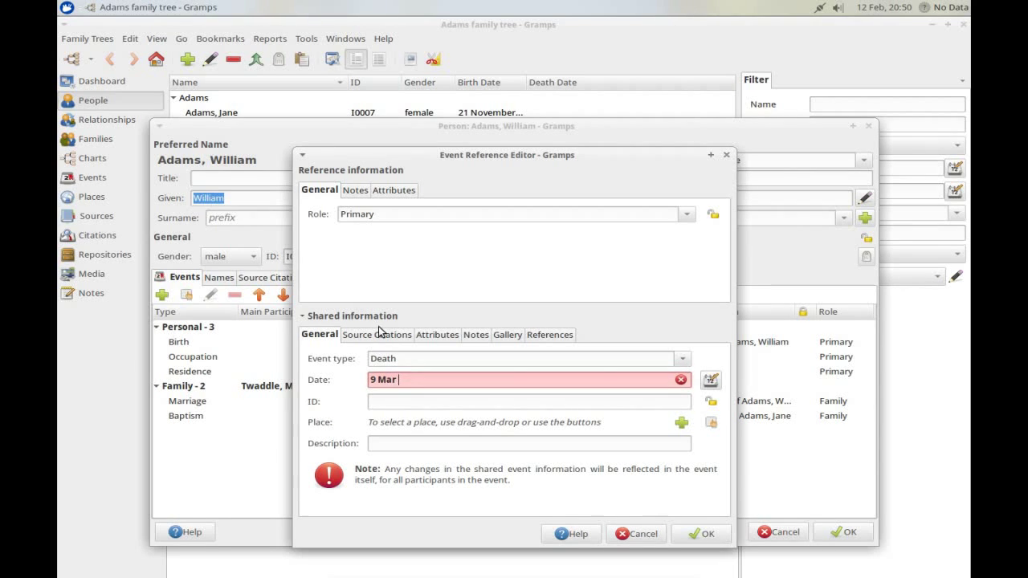
text( 18)
key(Tab)
key(Tab)
key(Tab)
key(Tab)
text(Death of Adams, Willi)
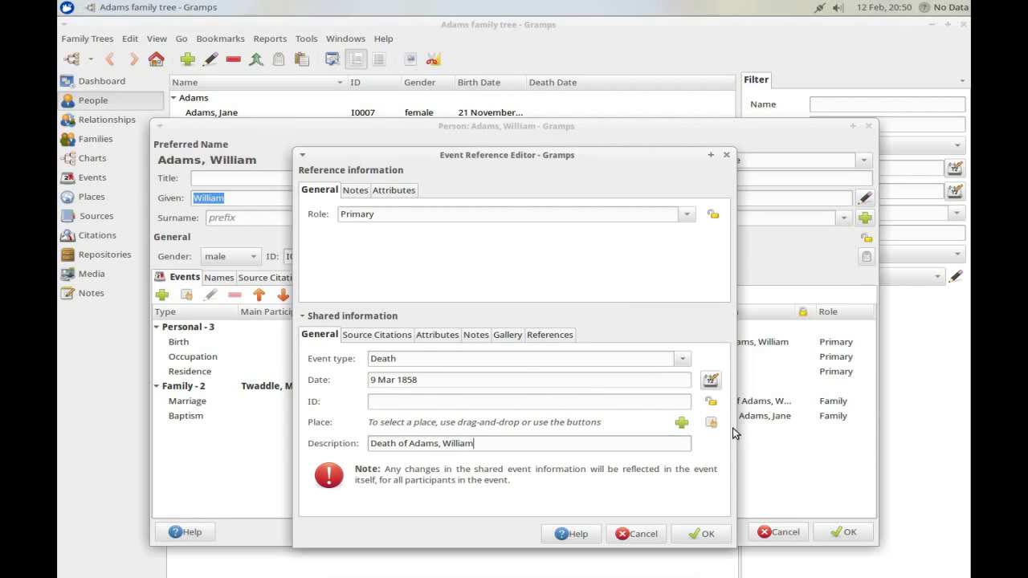
Cite the St Cuthbert, Wallsend parish register for the death, dated 9 Mar 1858, with volume/page "Page 162 Entry 1291"
click(409, 341)
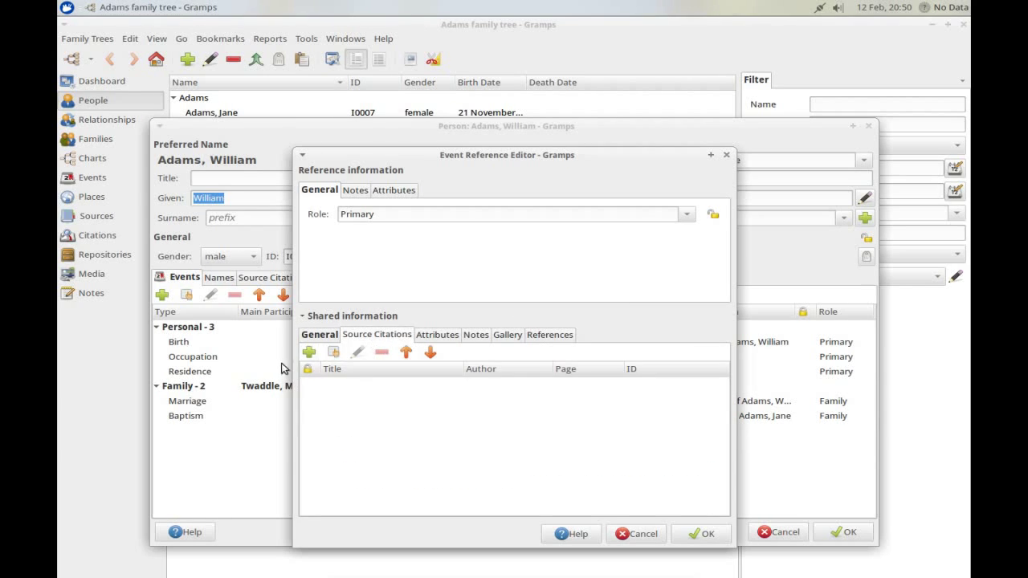
click(333, 352)
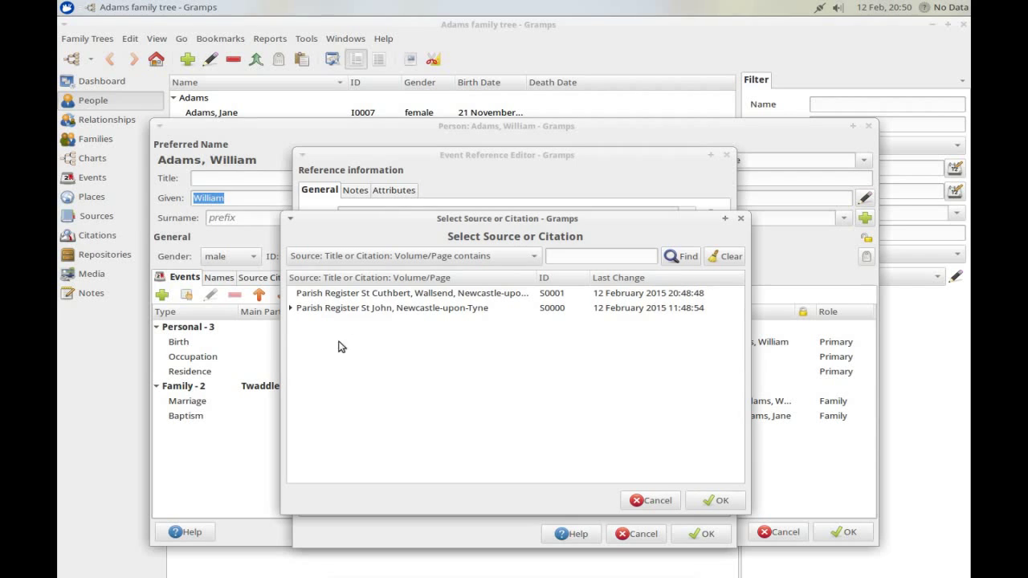
click(372, 296)
double_click(410, 293)
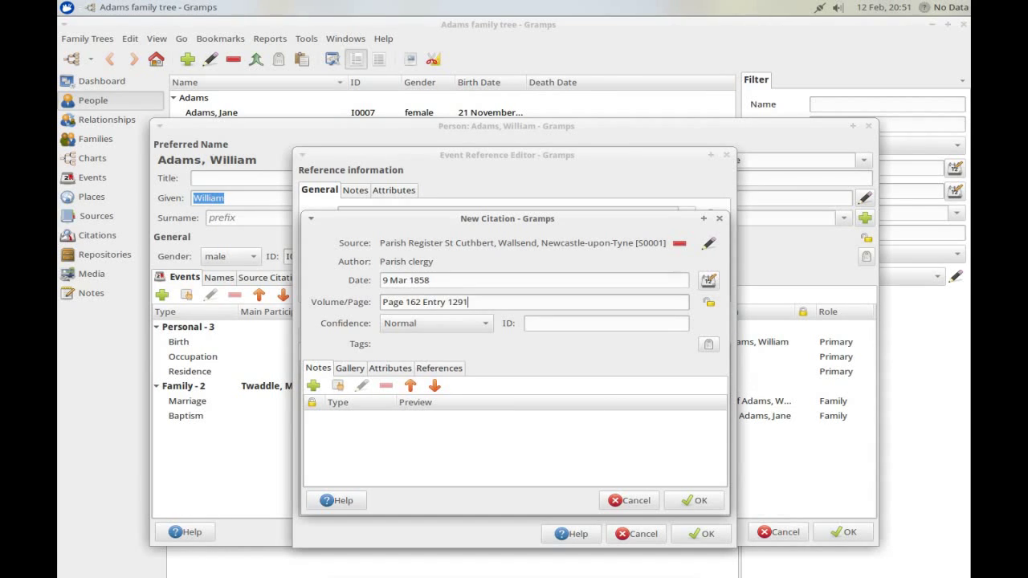
click(697, 501)
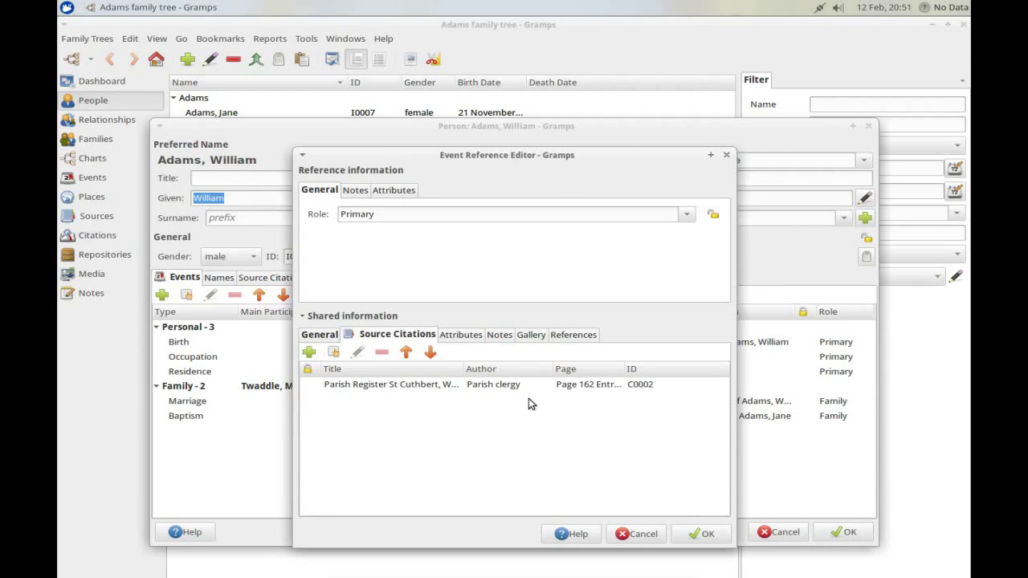
Copy the new St Cuthbert citation to the Gramps clipboard and save the death event
click(302, 59)
drag(530, 211, 888, 44)
drag(398, 384, 833, 136)
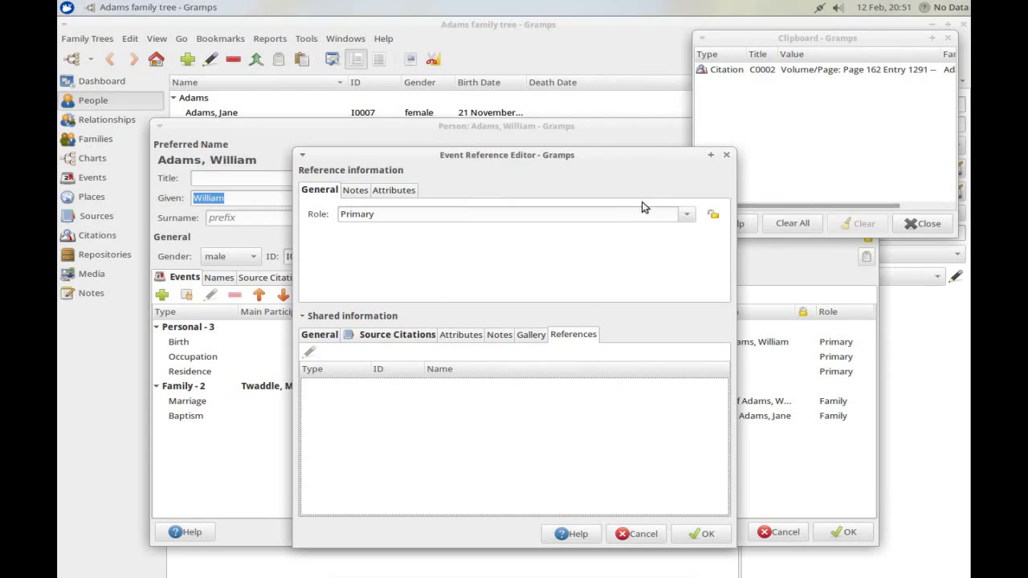
click(325, 335)
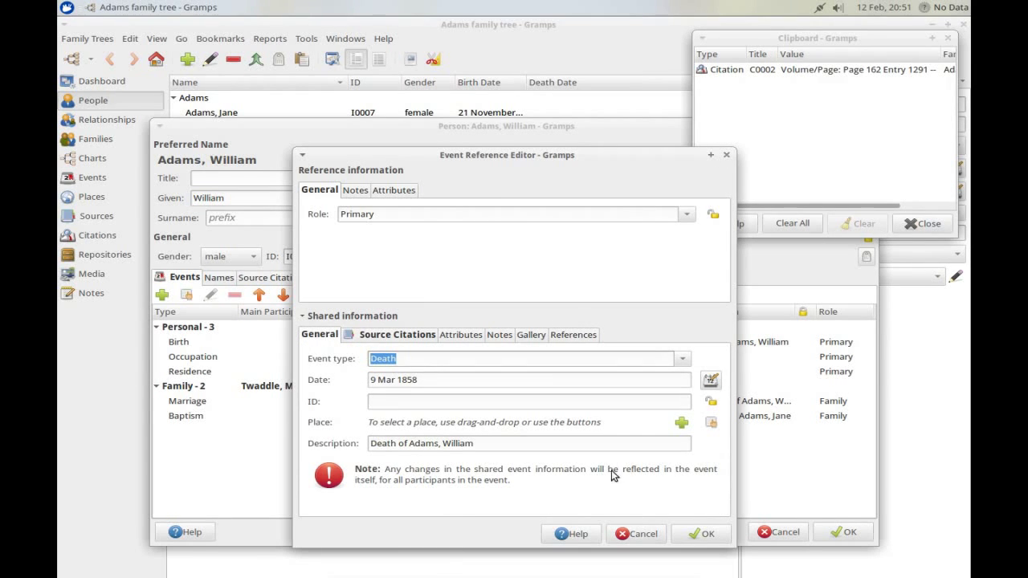
click(703, 534)
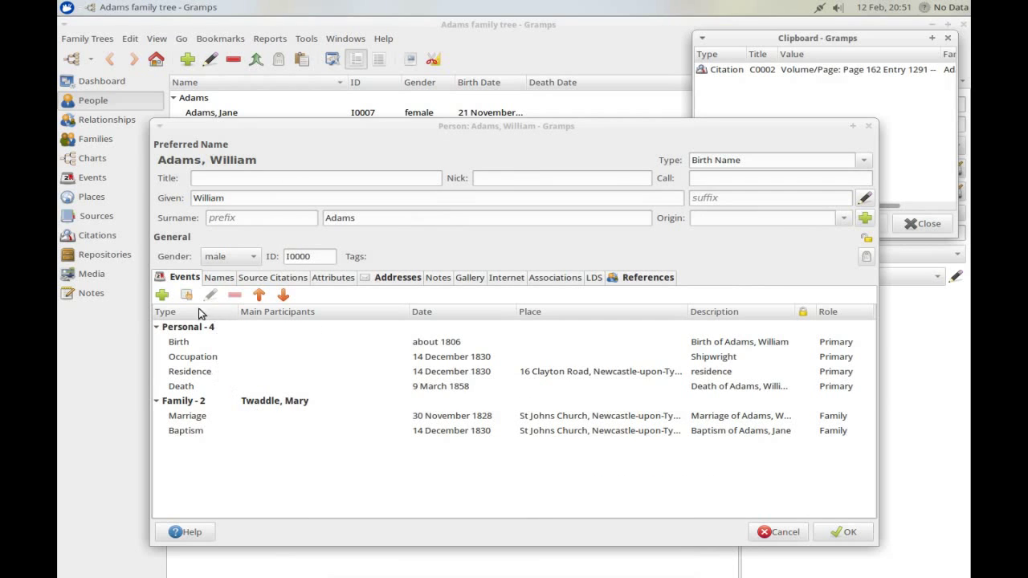
Add a Burial event dated 11 March 1858, described as "Burial of" plus the father's name, and attach the copied St Cuthbert citation
click(163, 295)
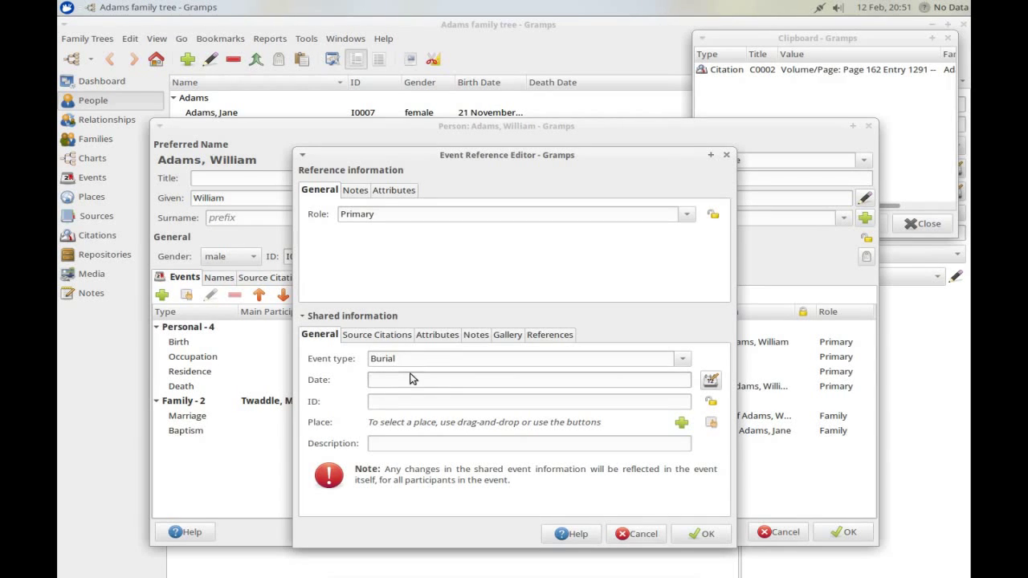
text(11 March 1858)
key(Tab)
text(Burial of Adams, Wi)
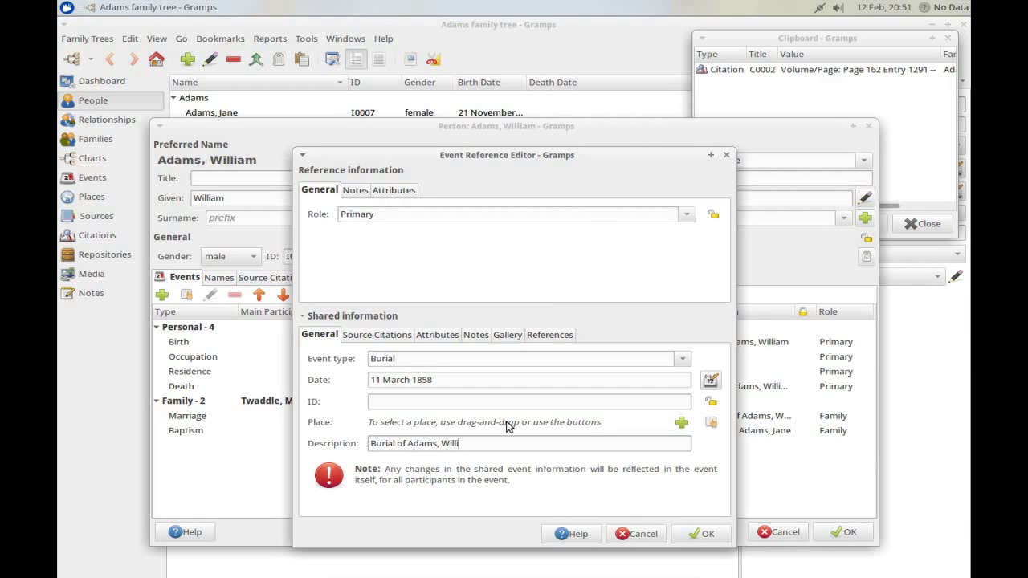
drag(725, 70, 372, 456)
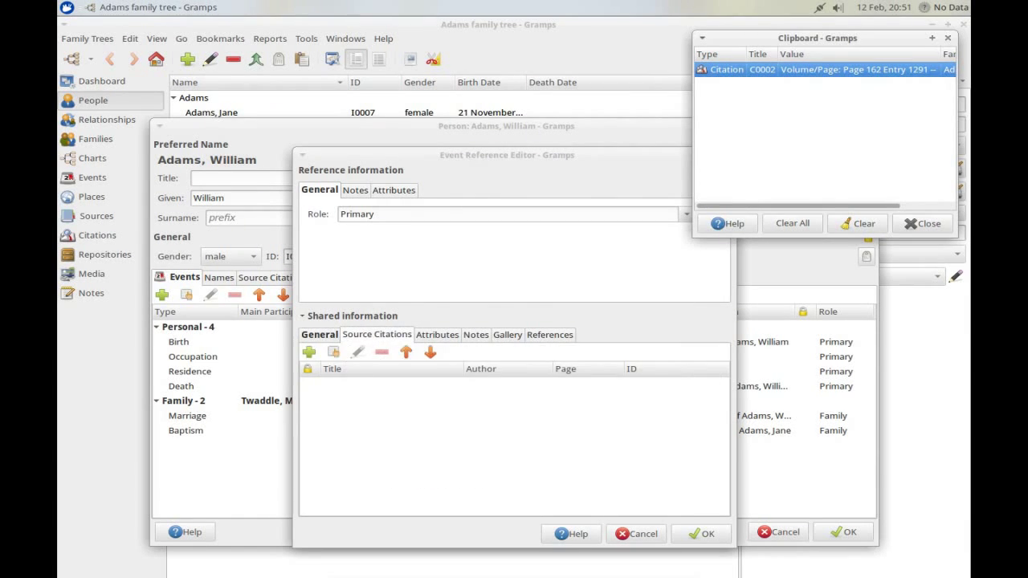
click(696, 501)
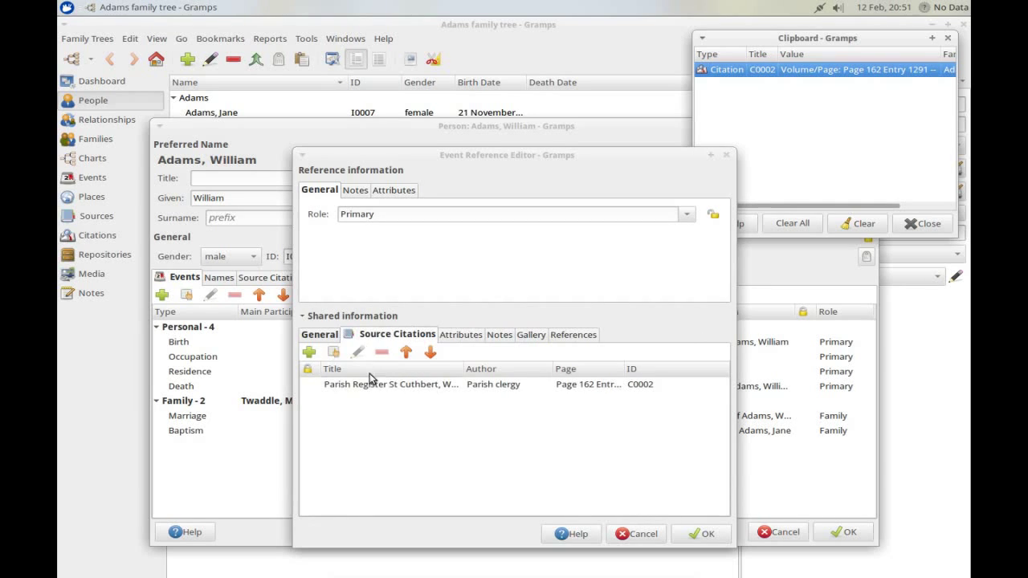
Set the burial event's place to St Cuthberts Church in Wallsend, Newcastle-upon-Tyne
click(319, 335)
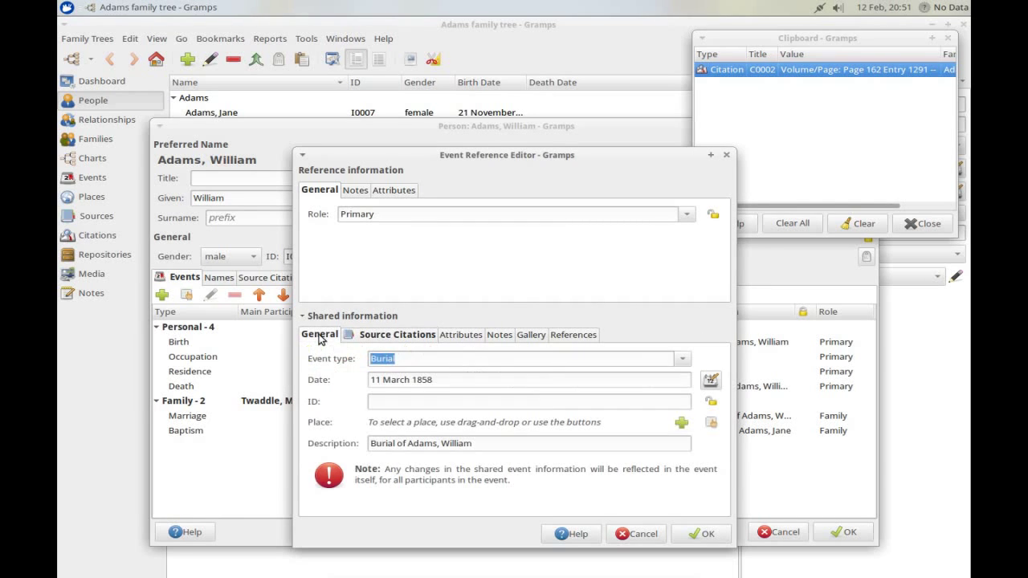
click(710, 423)
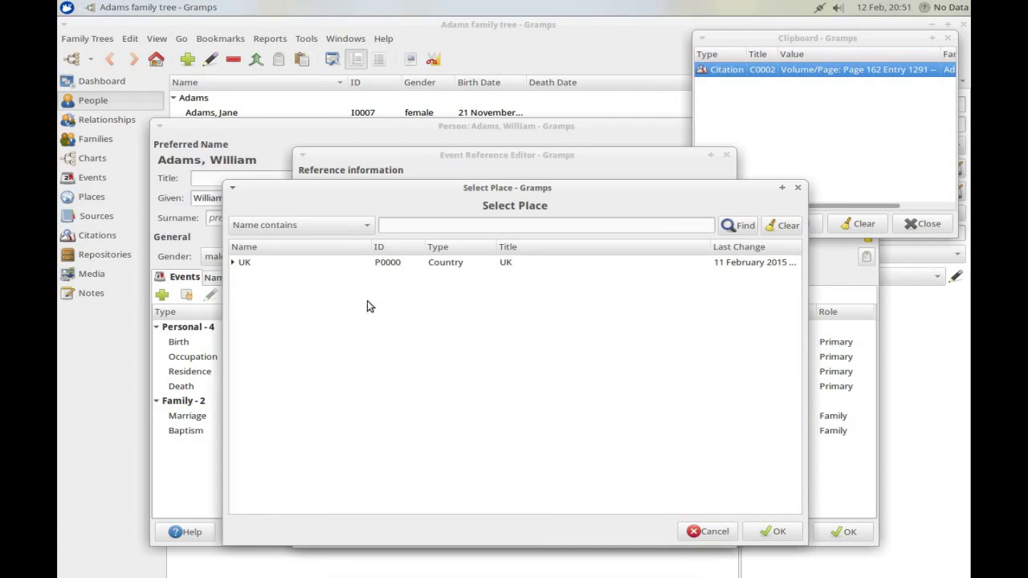
click(234, 263)
click(238, 277)
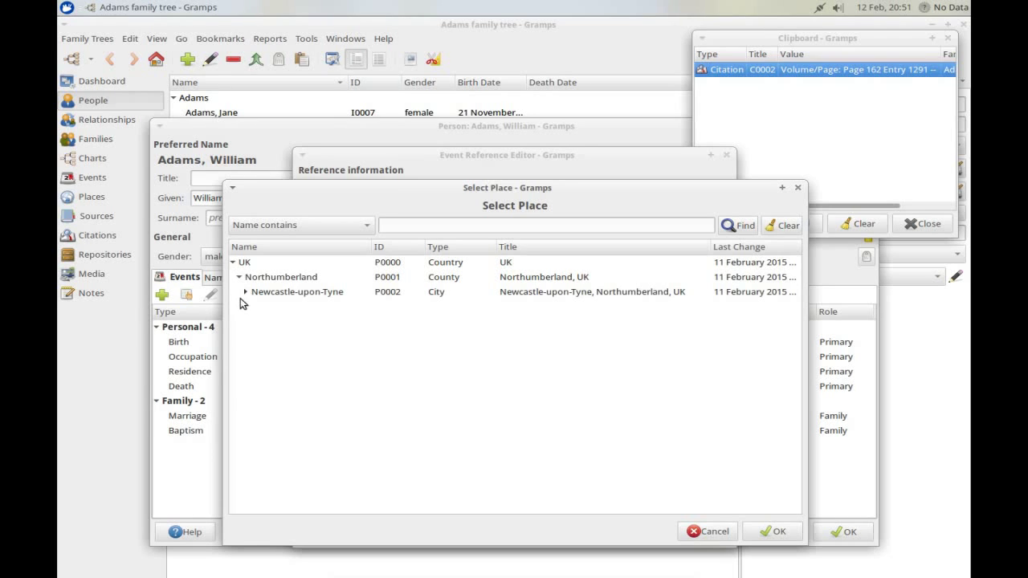
click(245, 292)
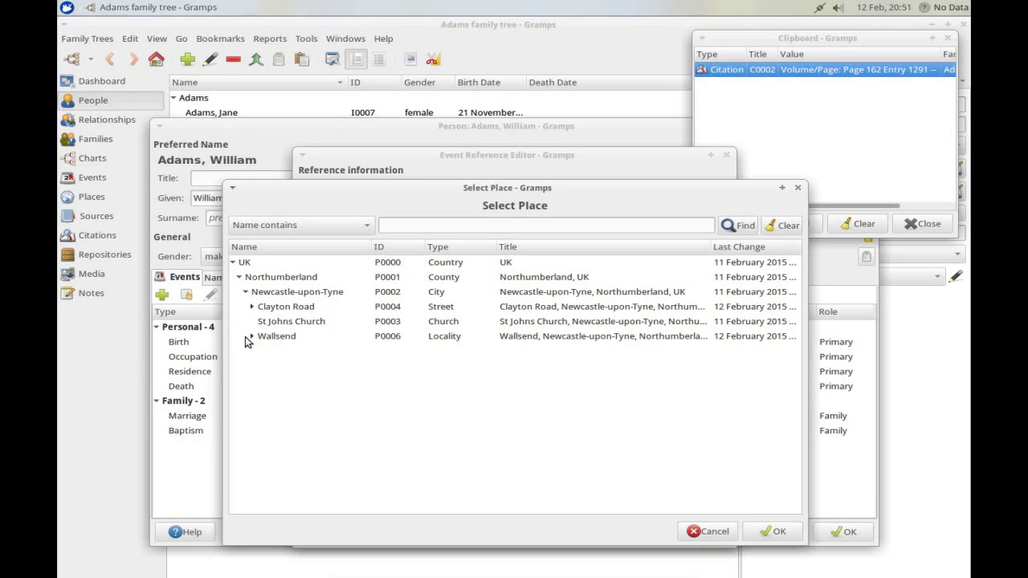
click(251, 337)
click(306, 354)
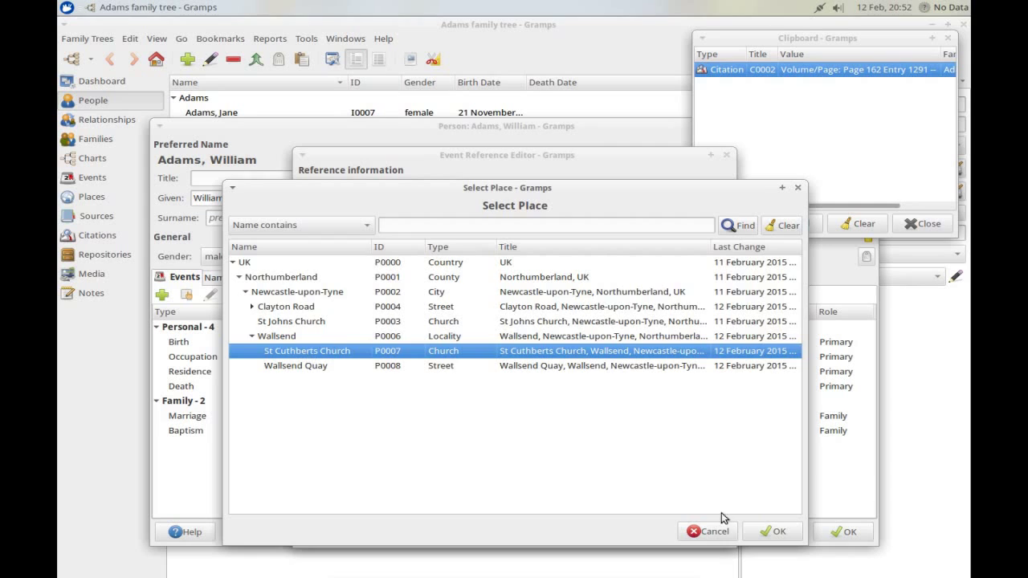
click(775, 532)
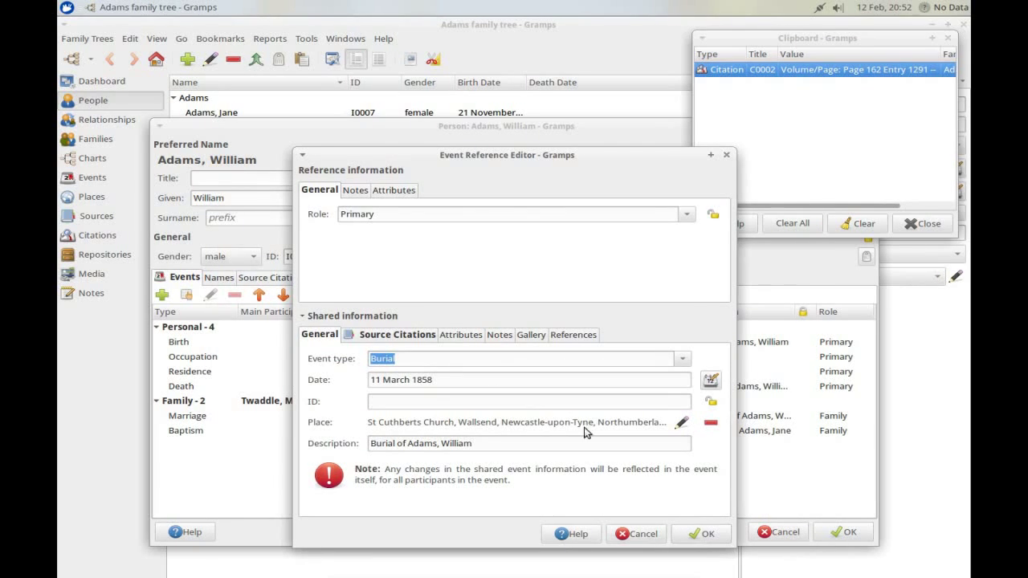
Add an Age attribute of "52 years" to the burial, backed by the copied St Cuthbert citation, and save the event
click(461, 335)
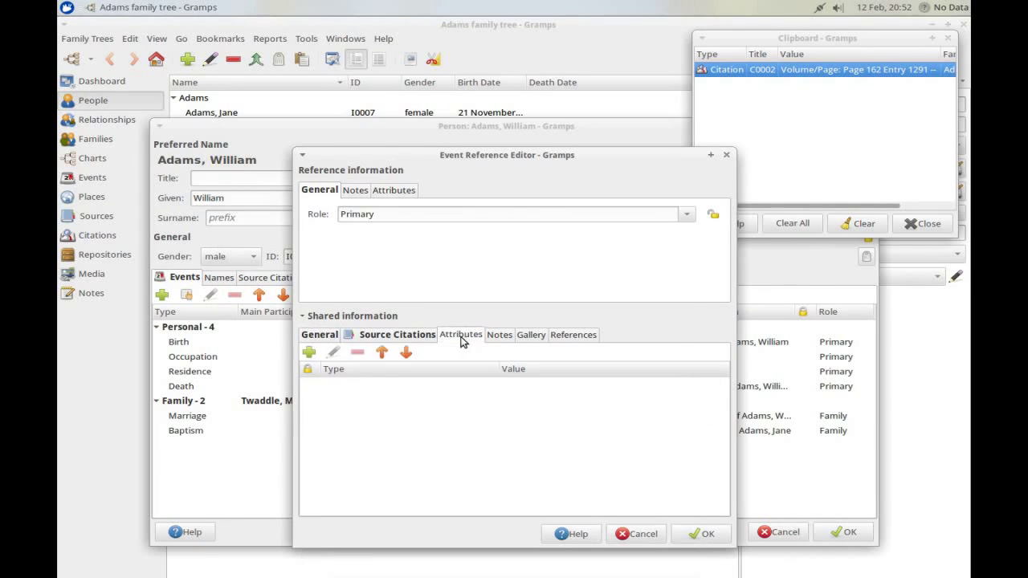
click(308, 352)
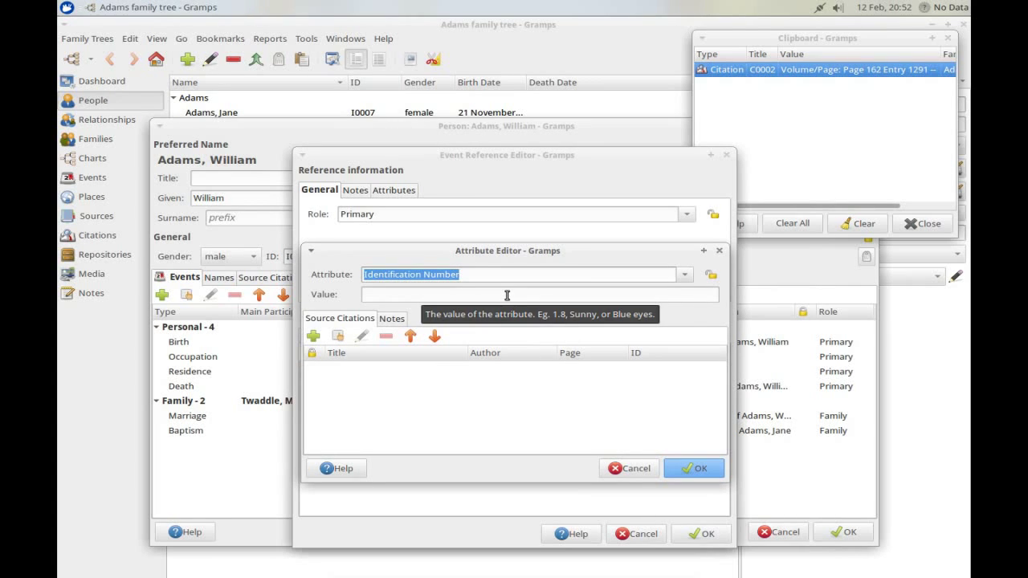
text(A)
click(453, 290)
click(440, 293)
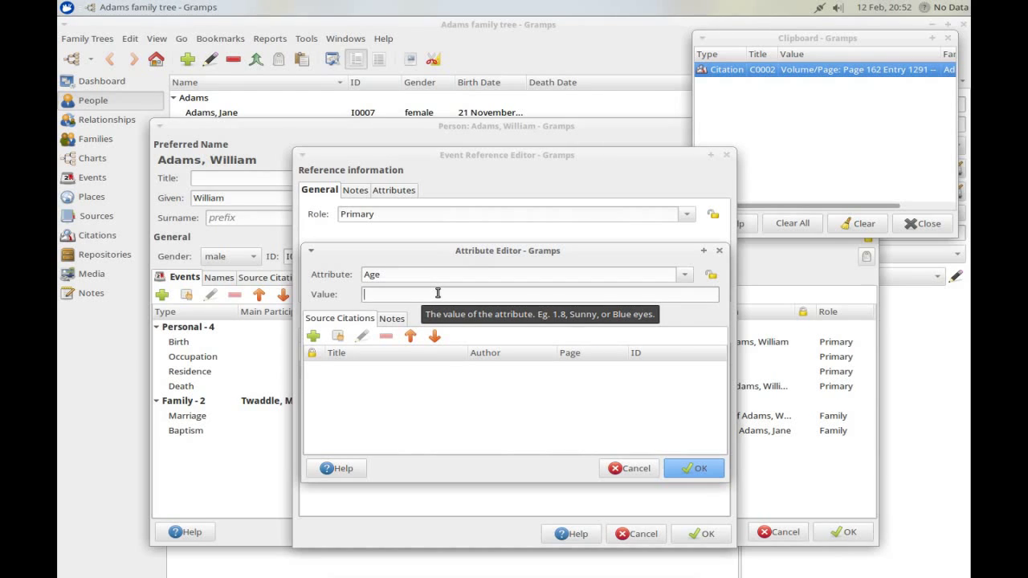
text(52 years)
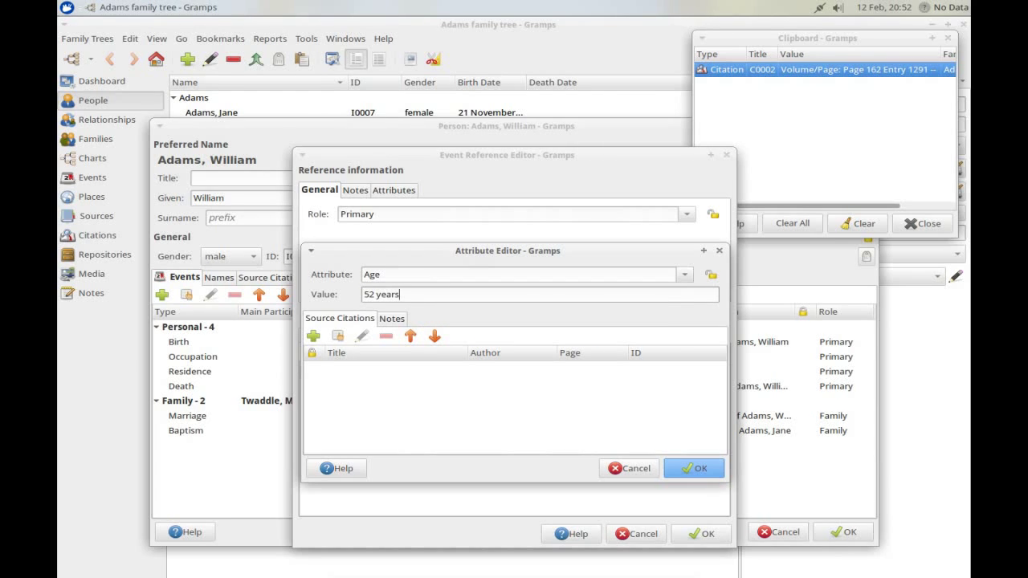
drag(723, 70, 350, 390)
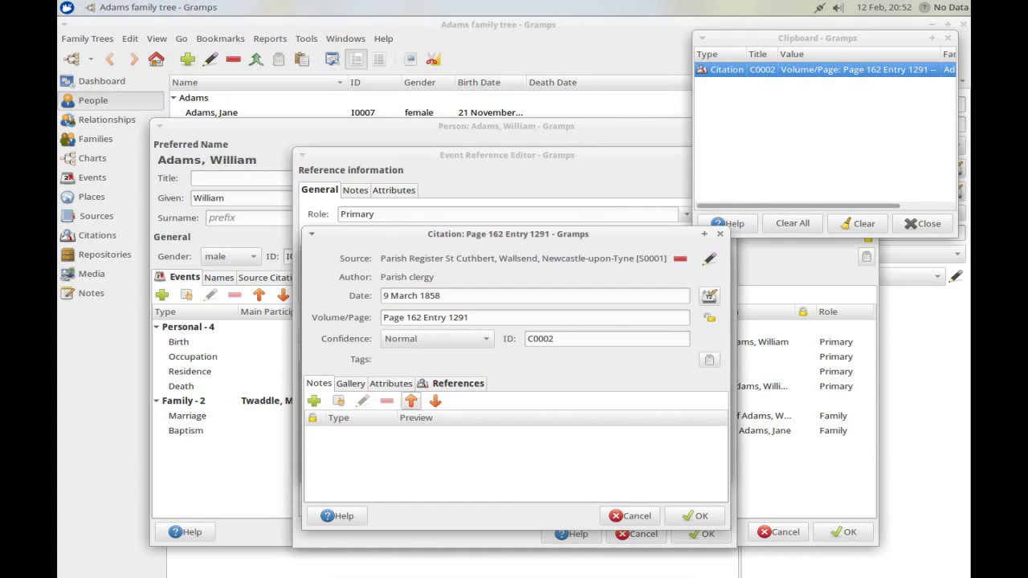
click(706, 520)
click(697, 472)
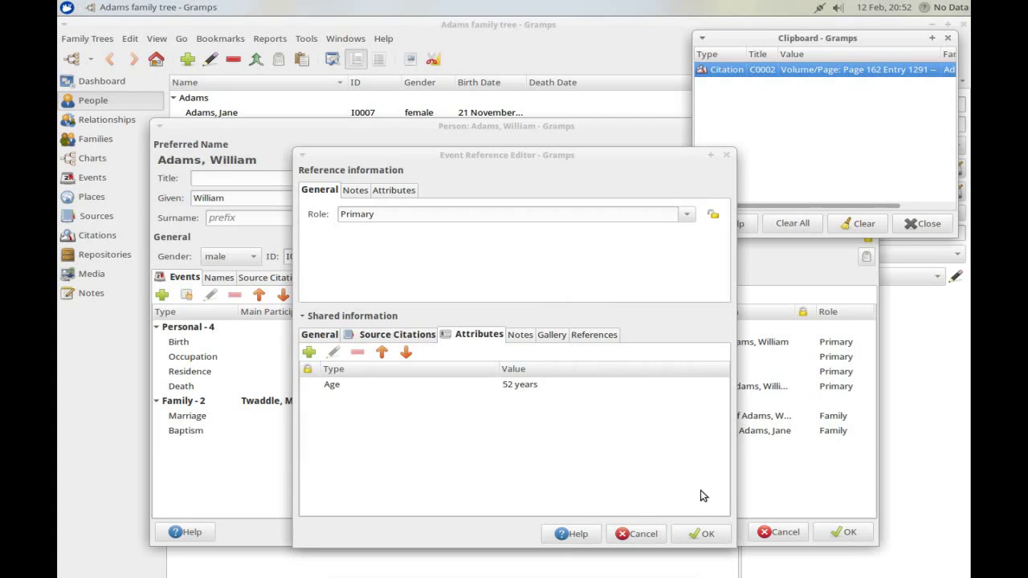
click(698, 534)
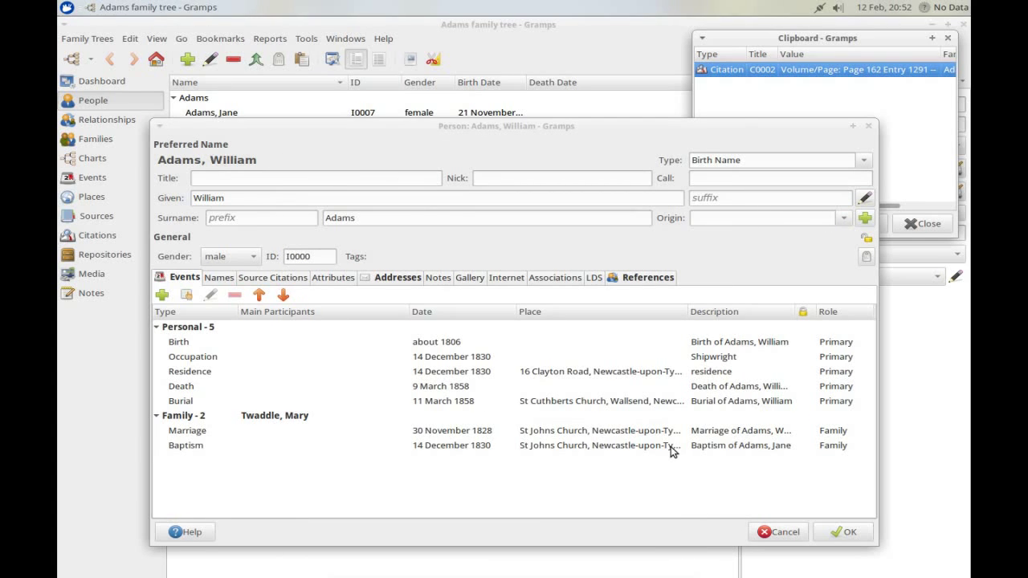
Attach the copied St Cuthbert citation to the father's birth event and save the event
click(214, 349)
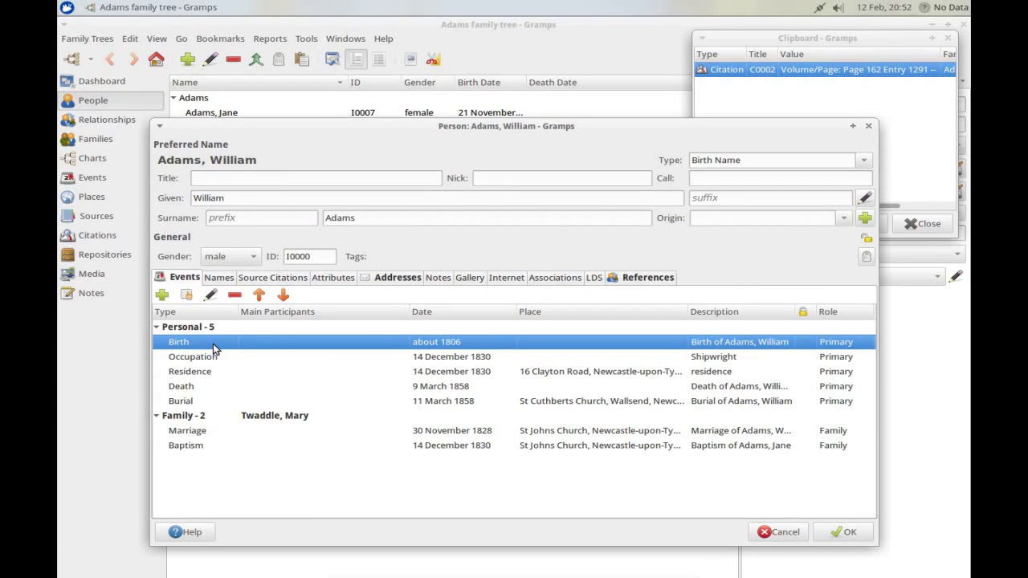
double_click(214, 349)
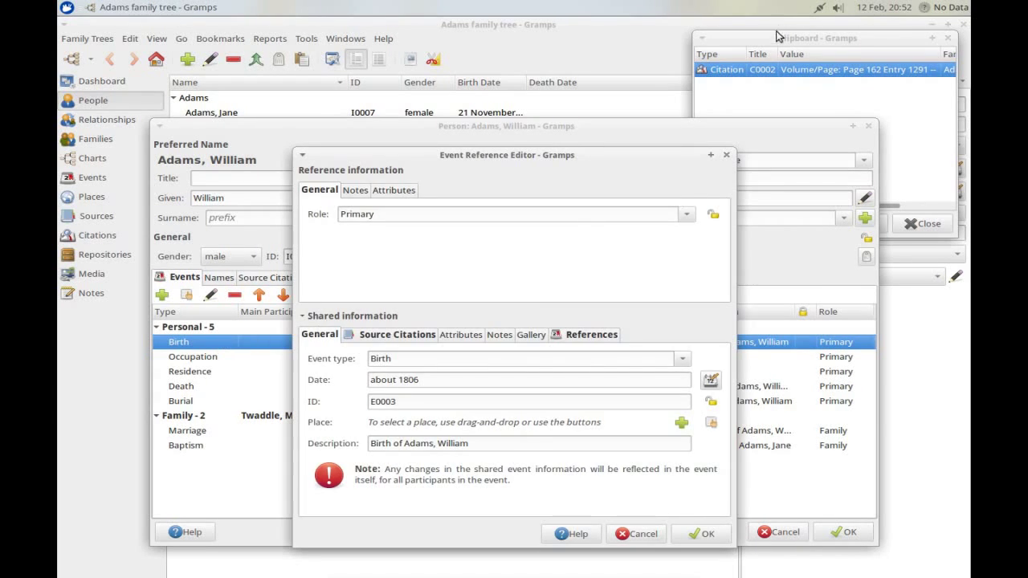
drag(758, 71, 413, 407)
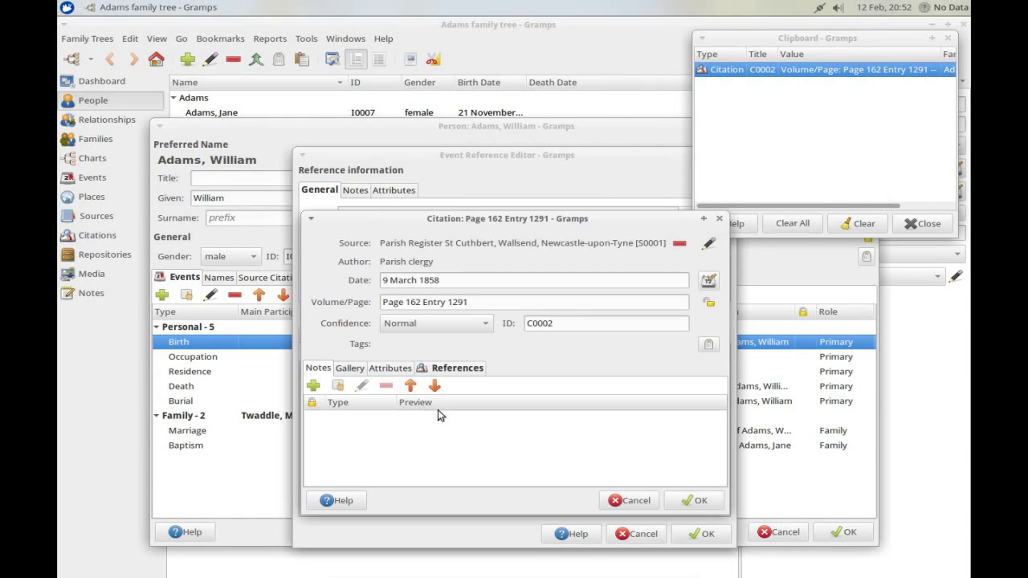
click(696, 500)
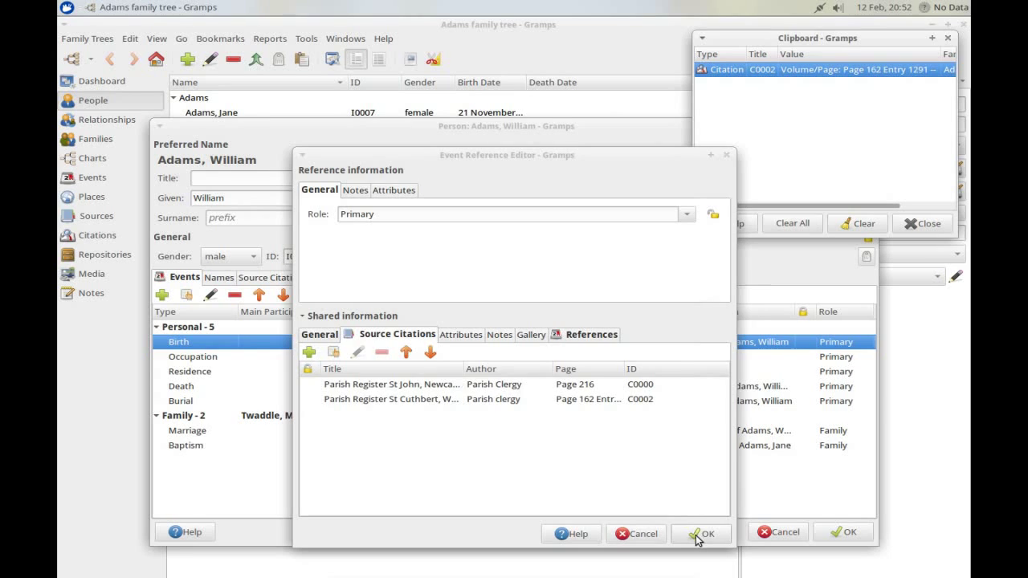
click(700, 534)
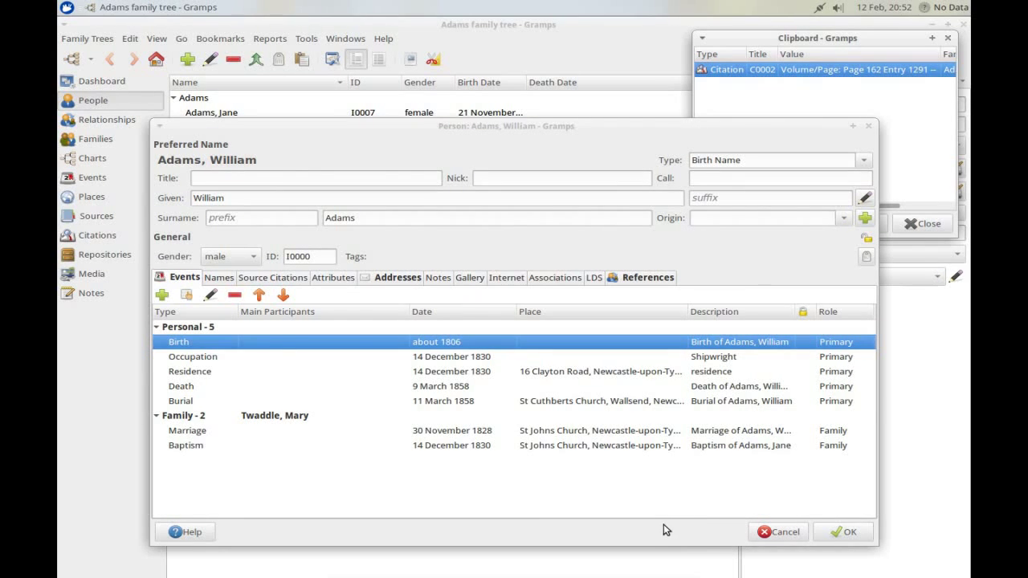
Add a Residence event dated 9 Mar 1858, described as "residence", and attach the copied St Cuthbert citation
click(161, 295)
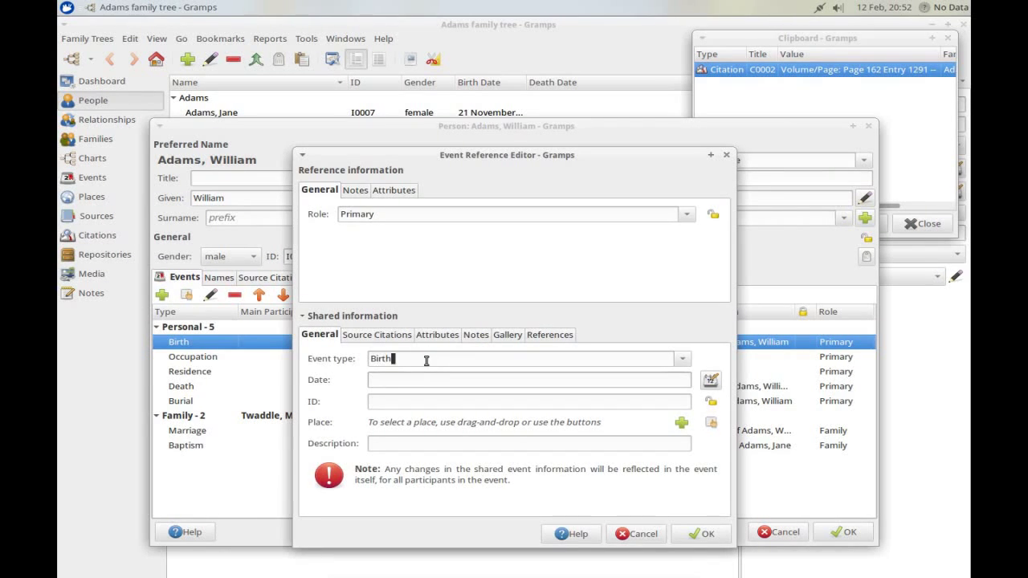
text(Re)
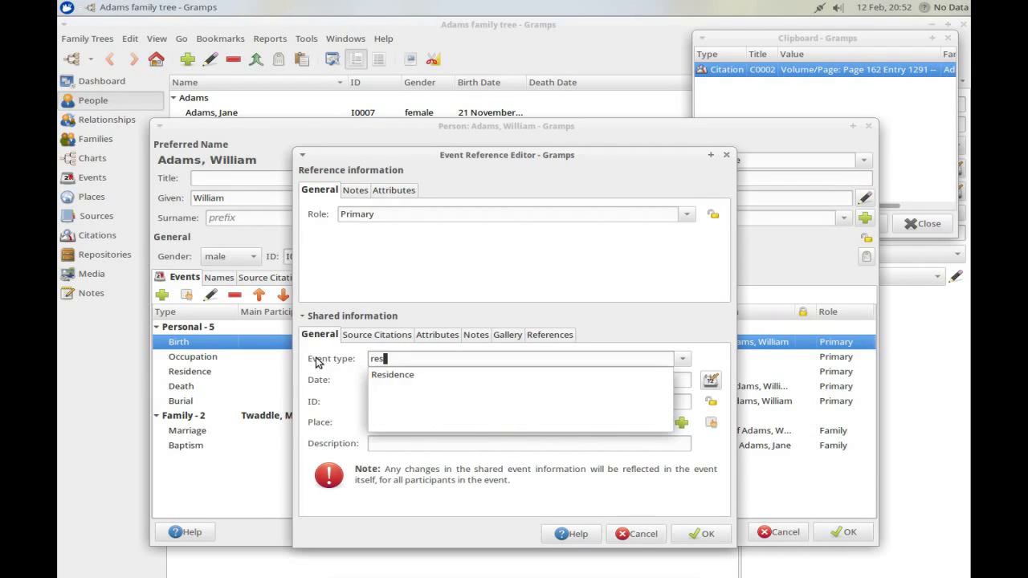
click(444, 376)
click(438, 378)
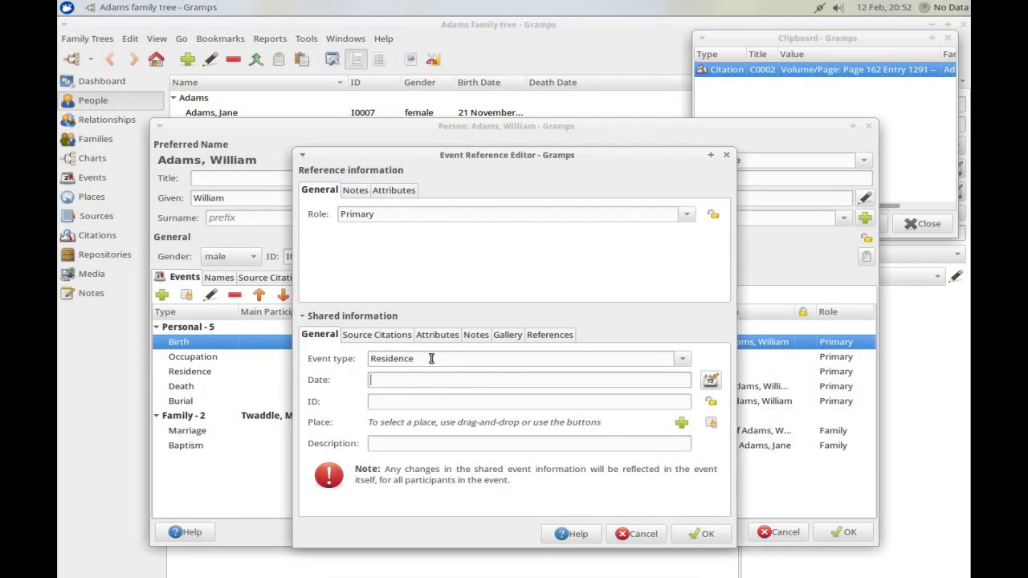
text(9 Mar 1858)
click(536, 442)
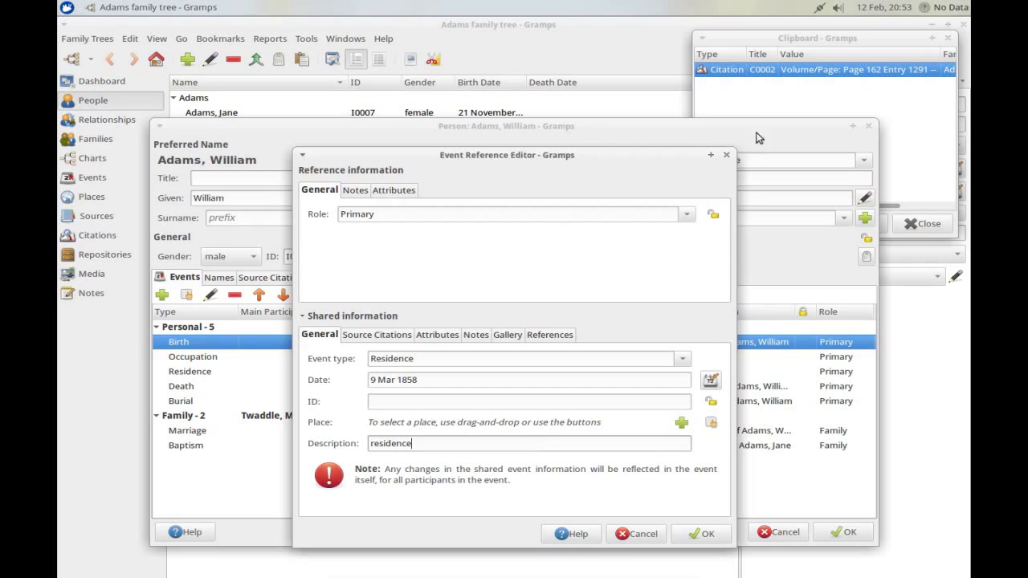
drag(724, 70, 387, 432)
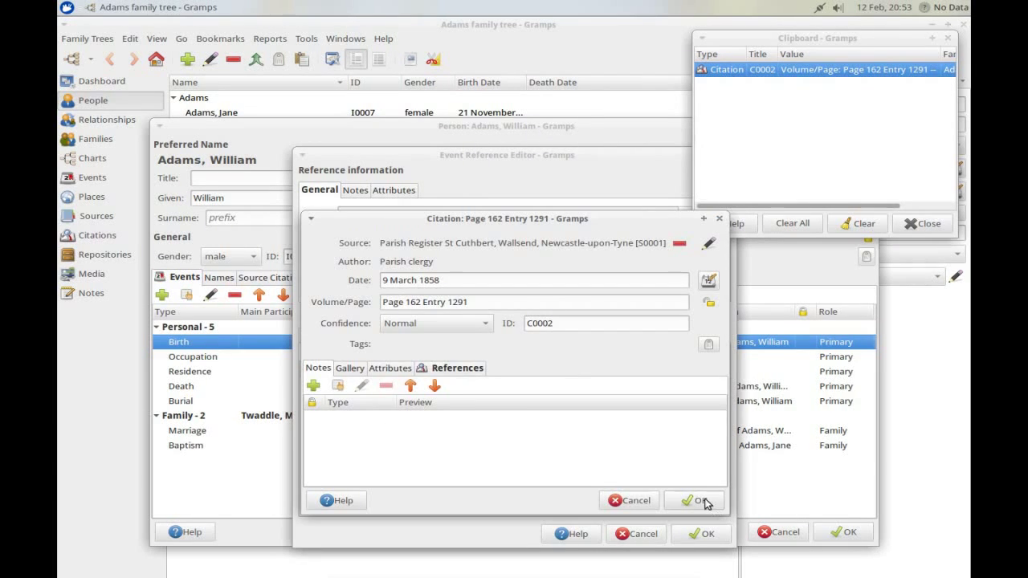
click(703, 501)
Set the new residence event's place to Wallsend Quay in Wallsend, Newcastle-upon-Tyne, and move the saved event above the burial
click(319, 334)
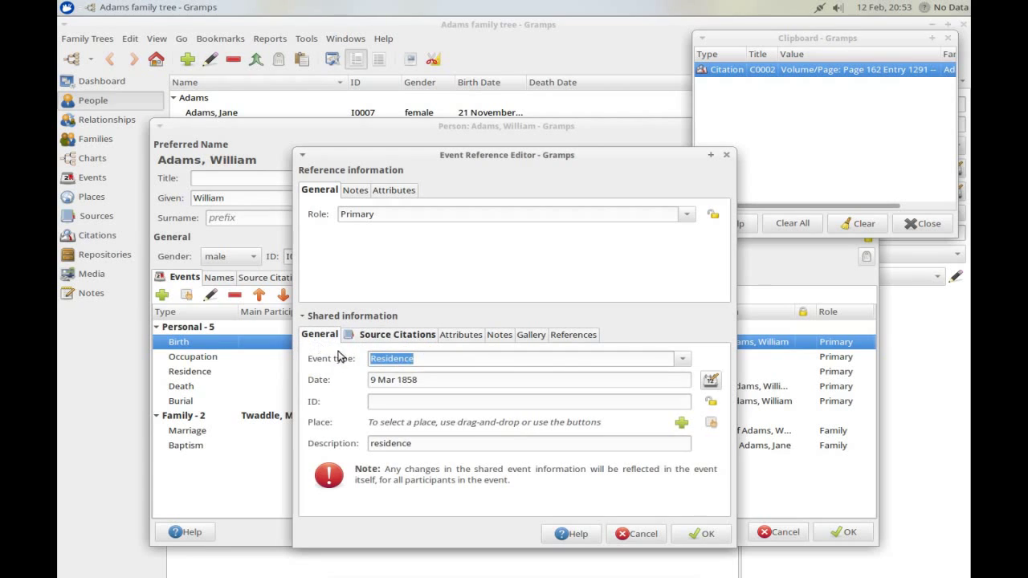
click(707, 425)
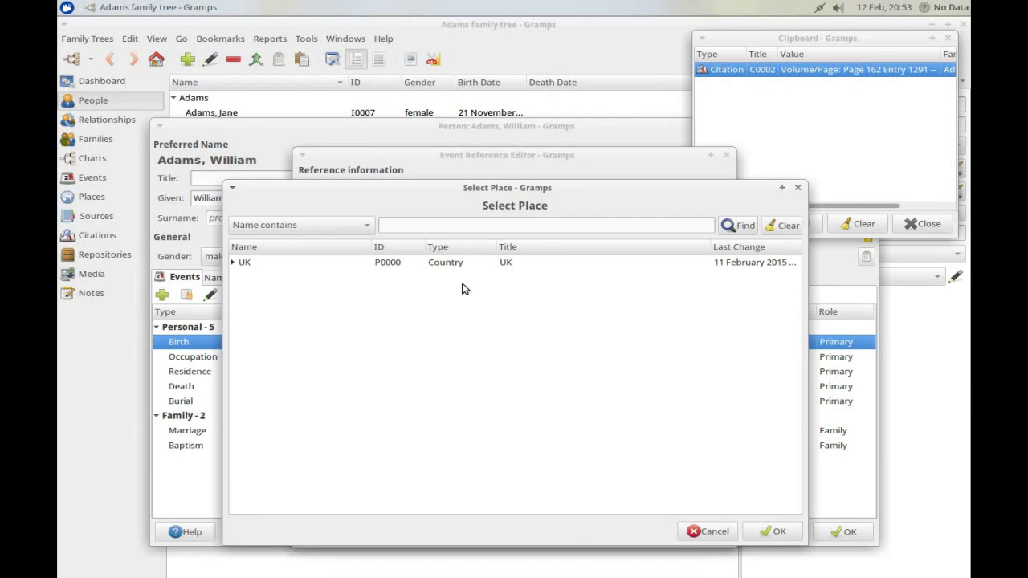
click(234, 263)
click(238, 277)
click(245, 292)
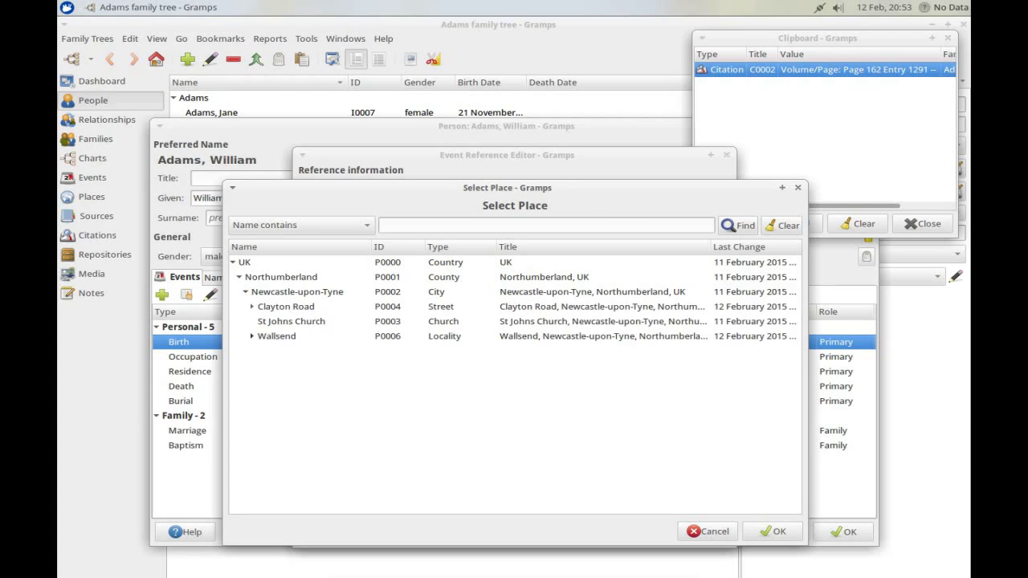
click(251, 336)
double_click(301, 366)
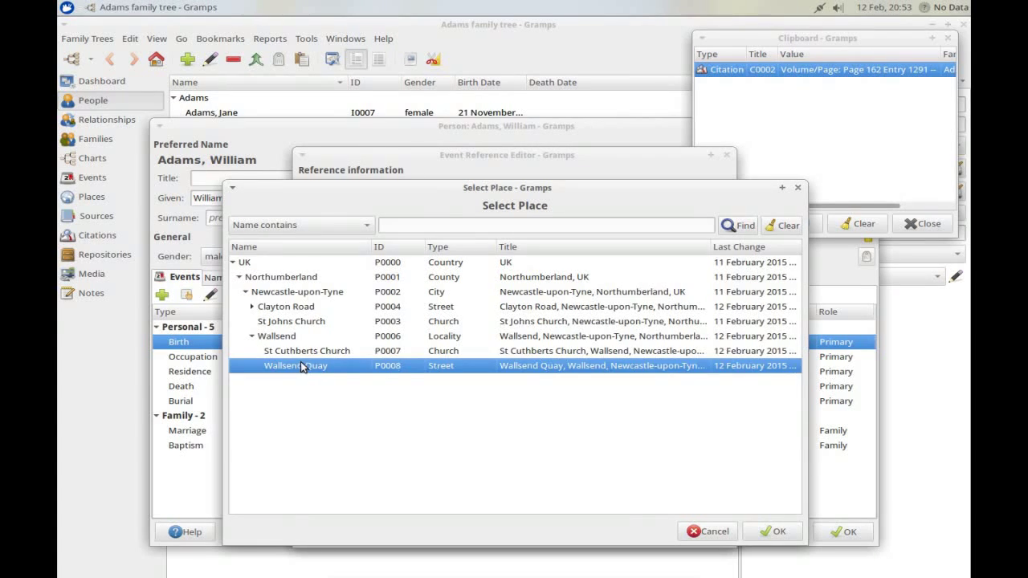
click(705, 534)
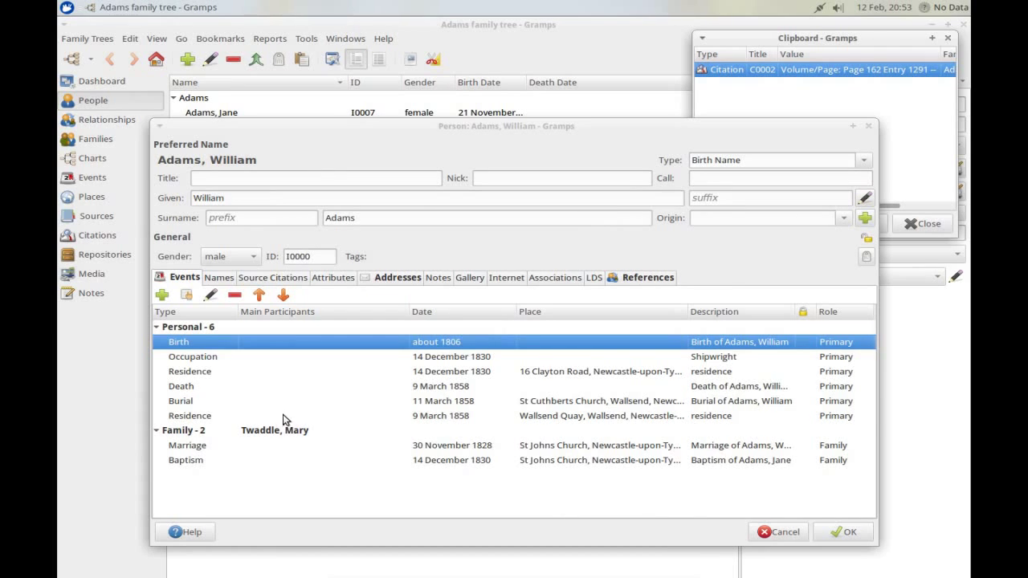
click(283, 417)
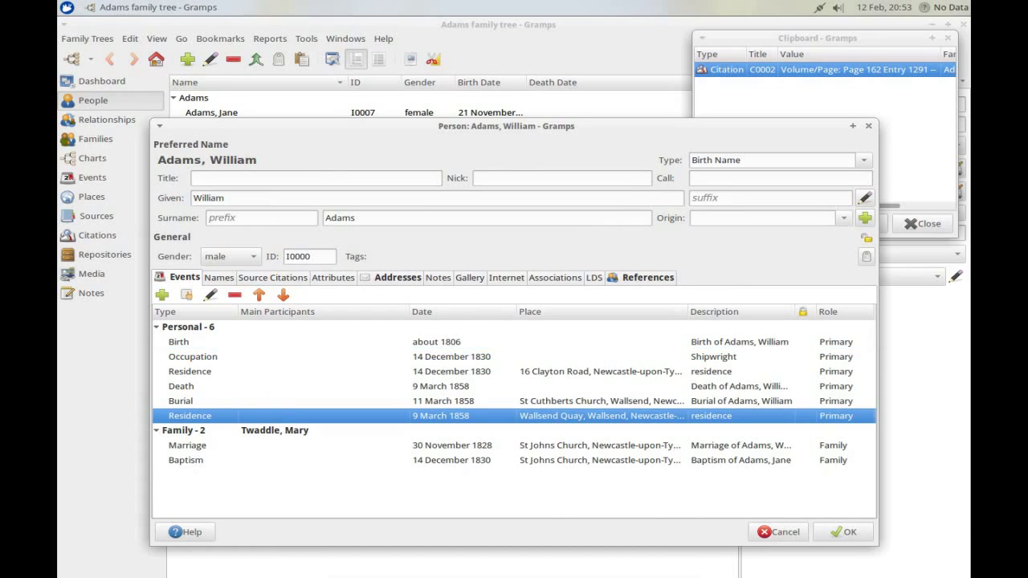
click(266, 295)
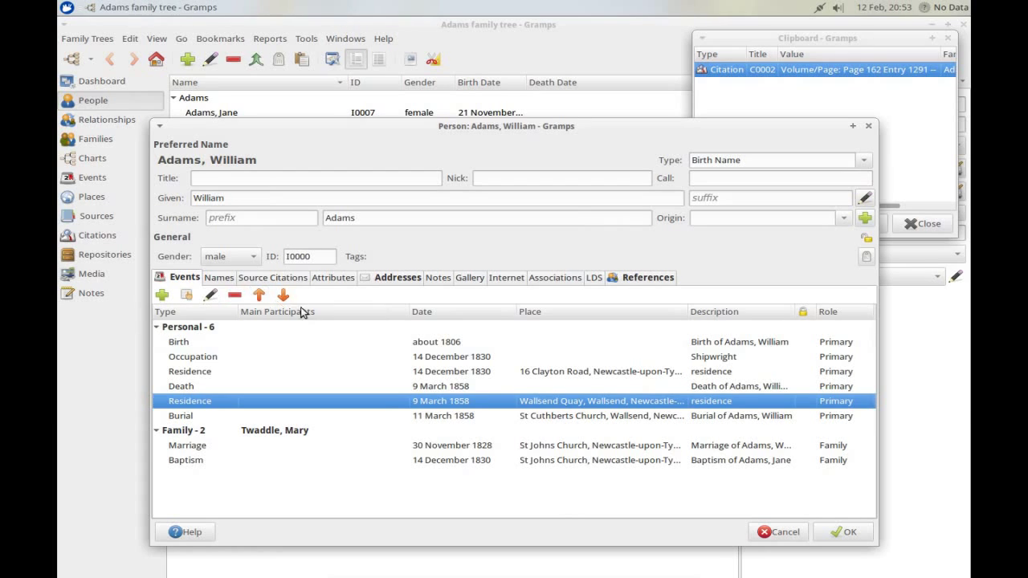
Create an alternative name of type Also Known As, using the short form of the father's given name and the family surname
click(216, 280)
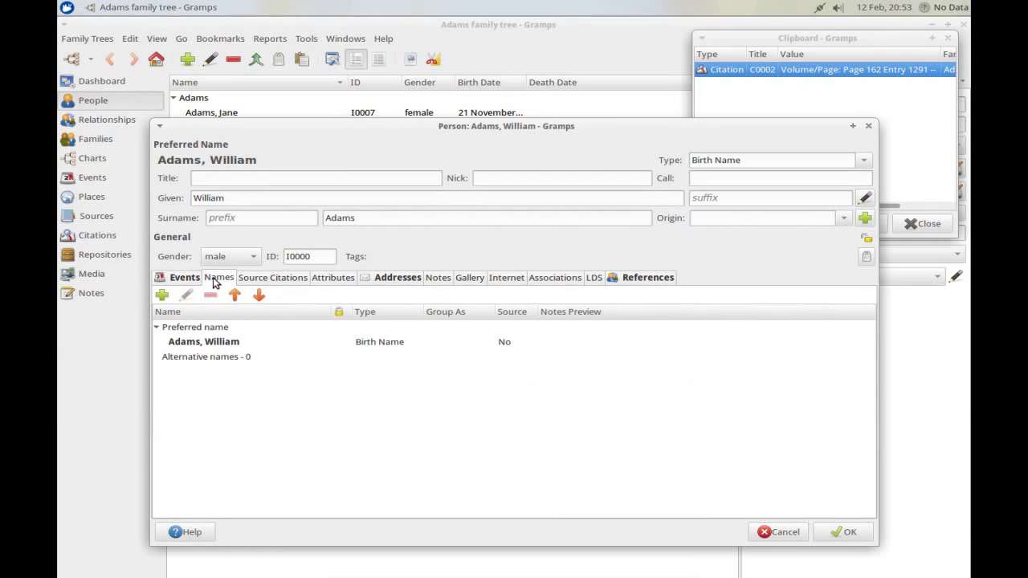
click(162, 295)
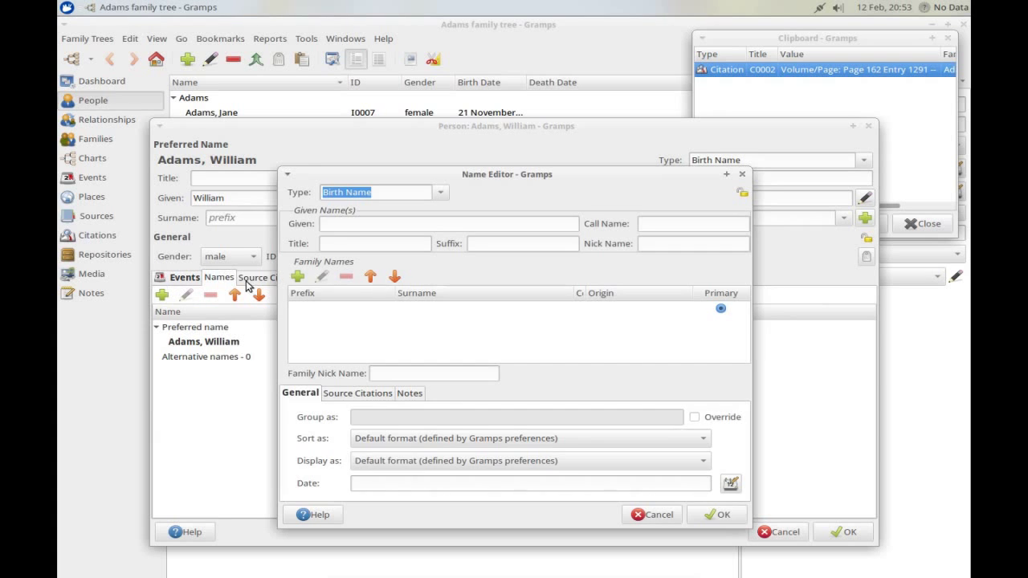
click(371, 224)
text(Bill)
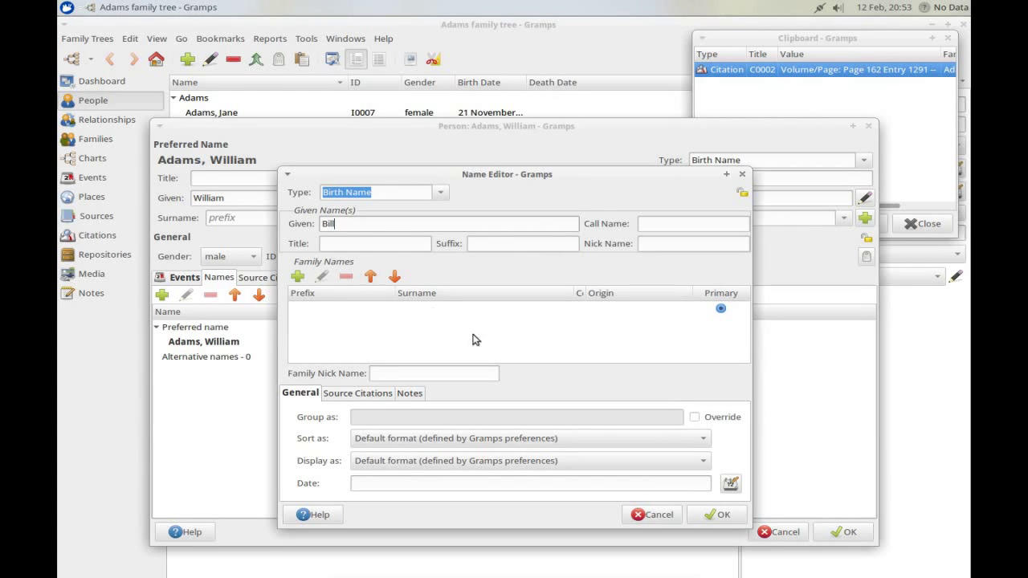
click(453, 309)
click(453, 309)
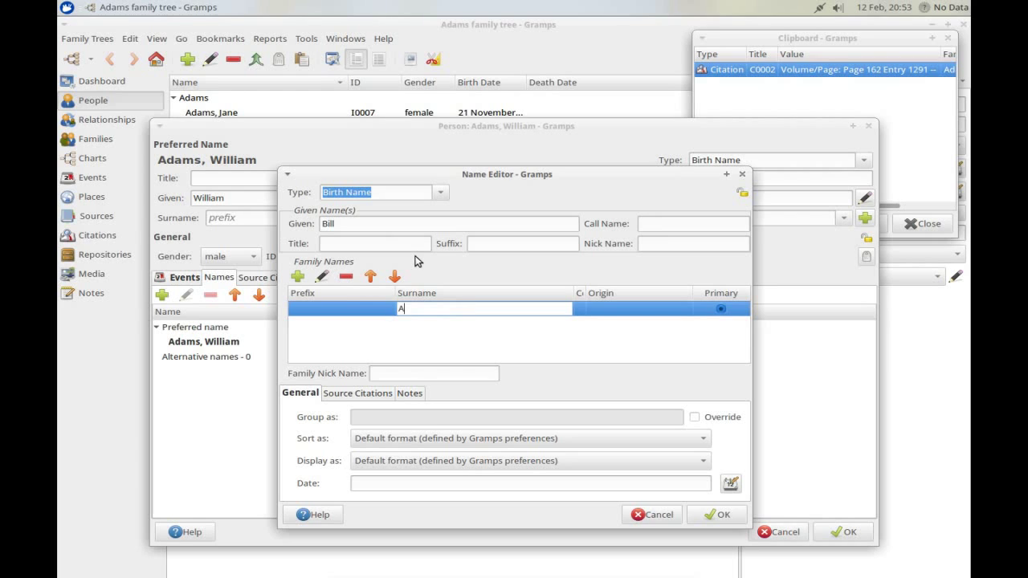
key(Return)
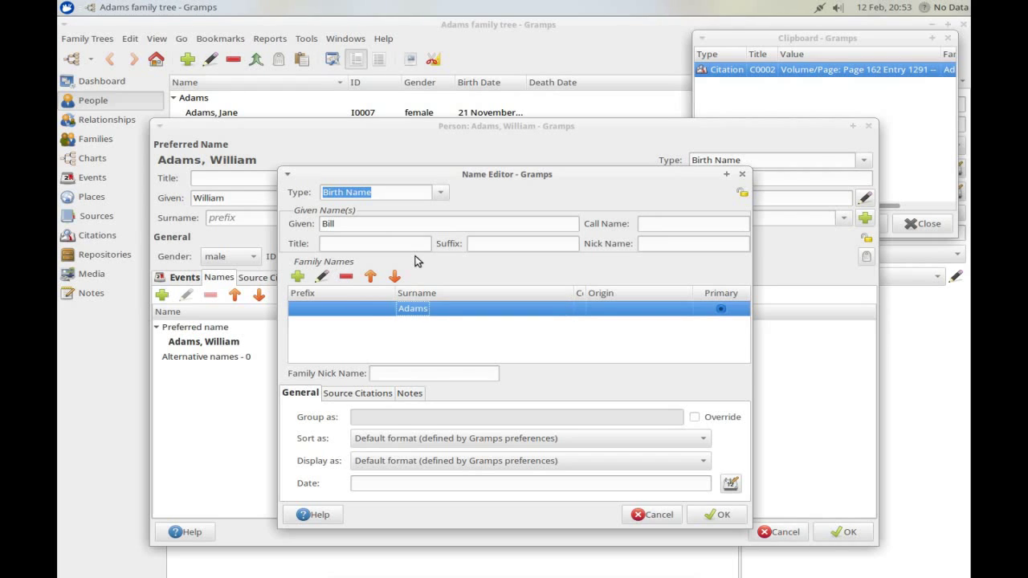
click(432, 195)
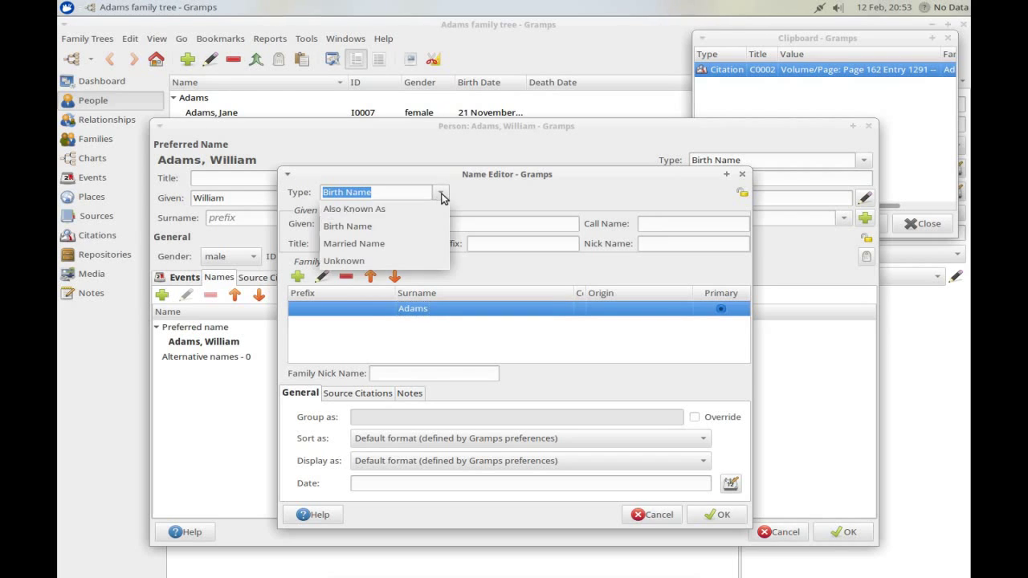
click(418, 209)
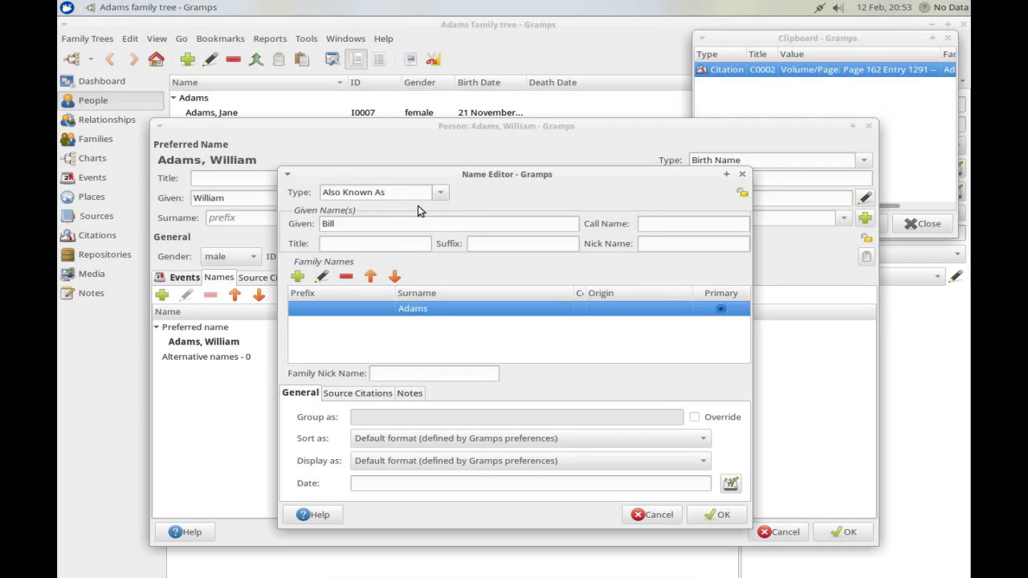
Attach the copied St Cuthbert citation to the alternative name, and save the name and the father's record
drag(725, 74, 356, 464)
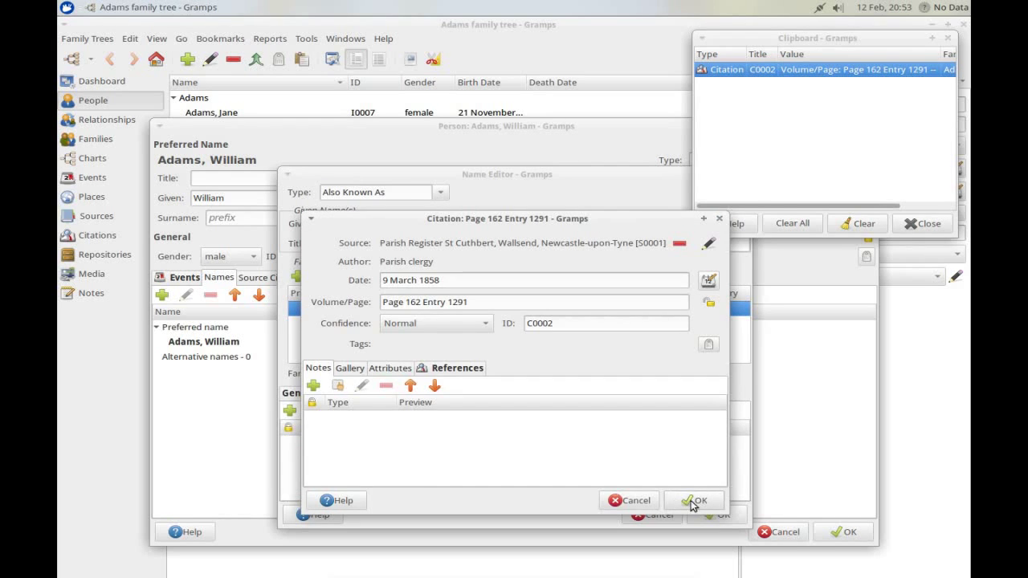
click(694, 501)
click(714, 516)
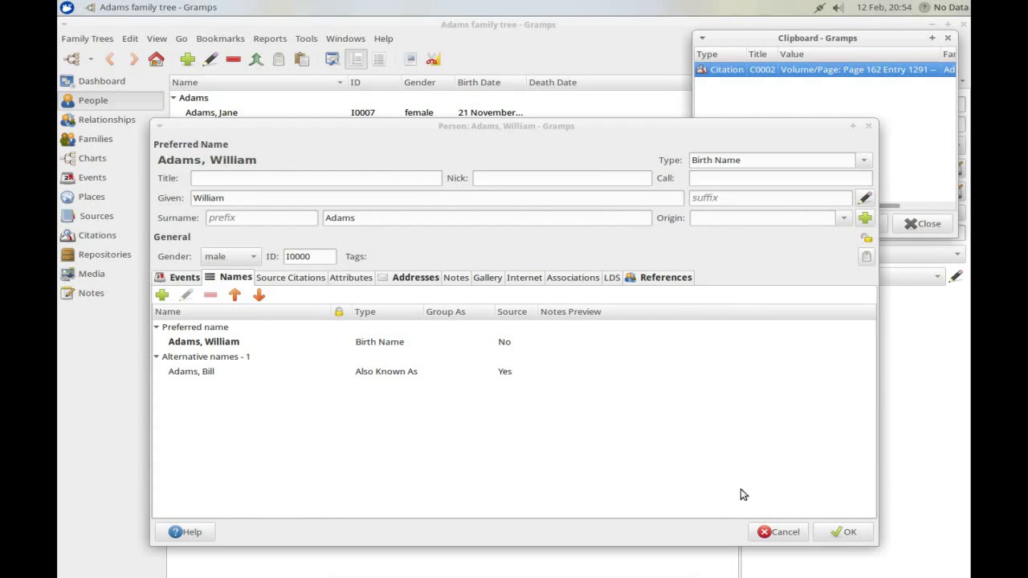
click(843, 534)
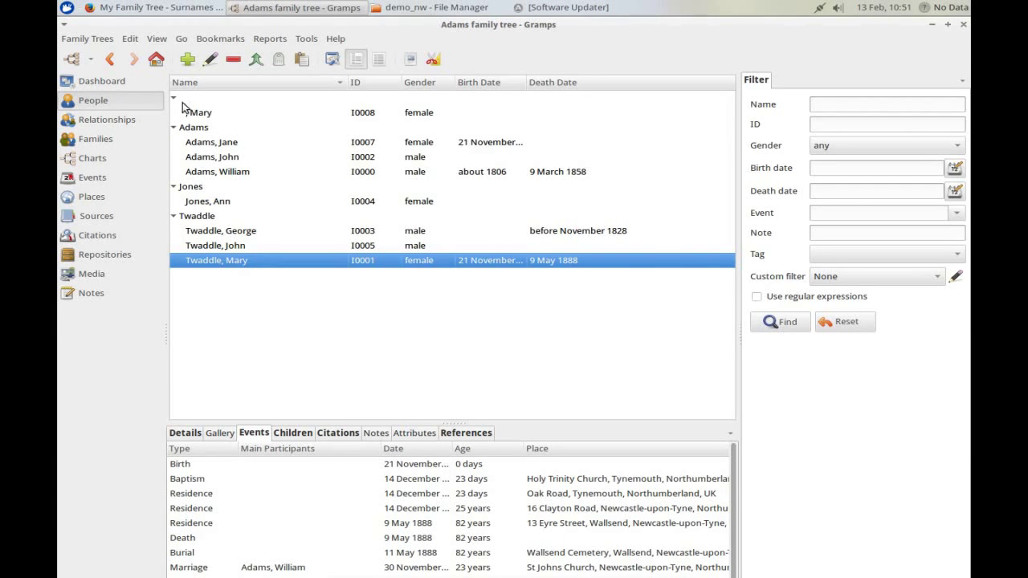
Review the tree's relationships, families, events, place hierarchy, sources both as a list and grouped with their citations, and repositories
click(106, 123)
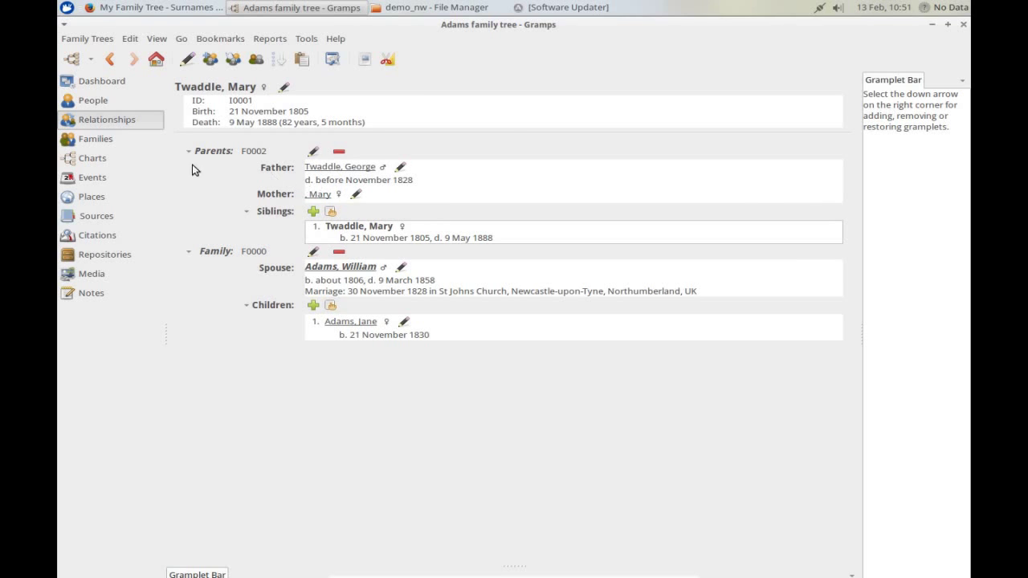
click(104, 143)
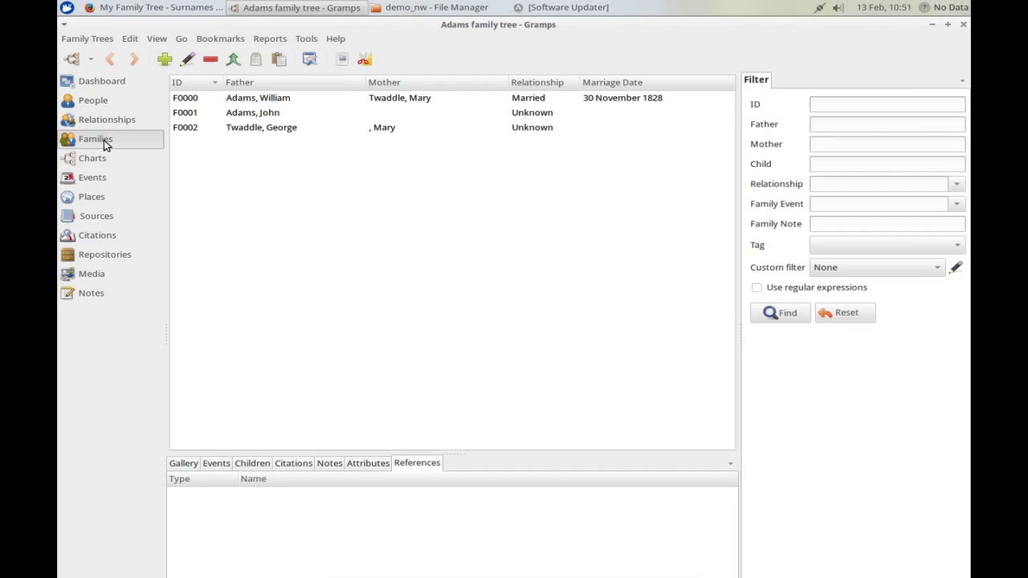
click(110, 180)
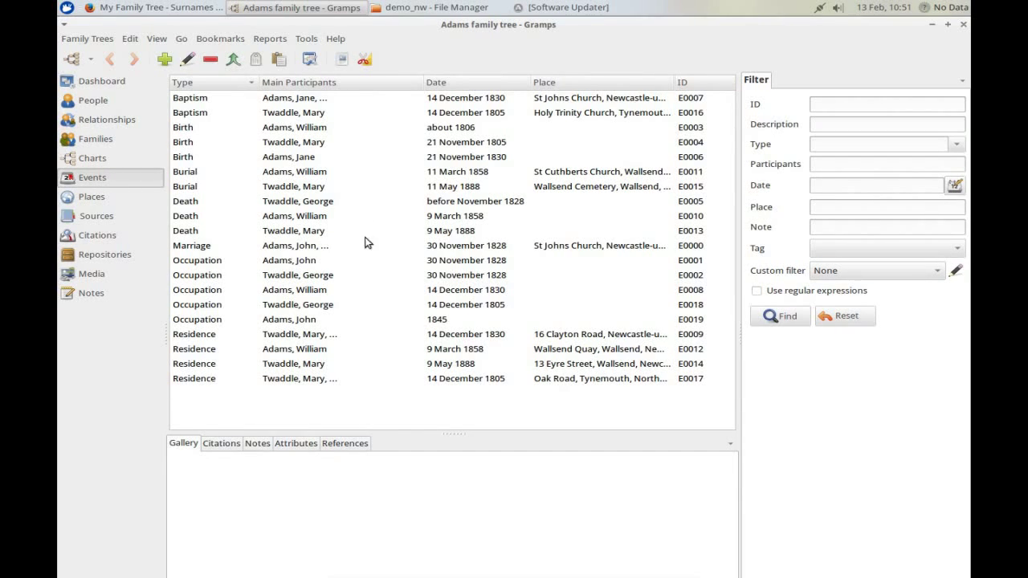
click(137, 200)
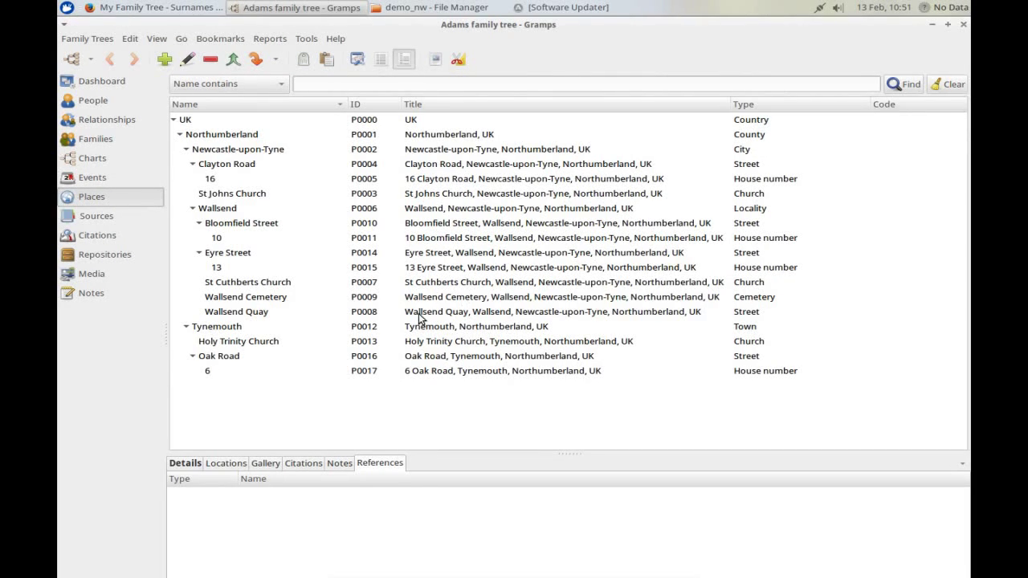
click(107, 225)
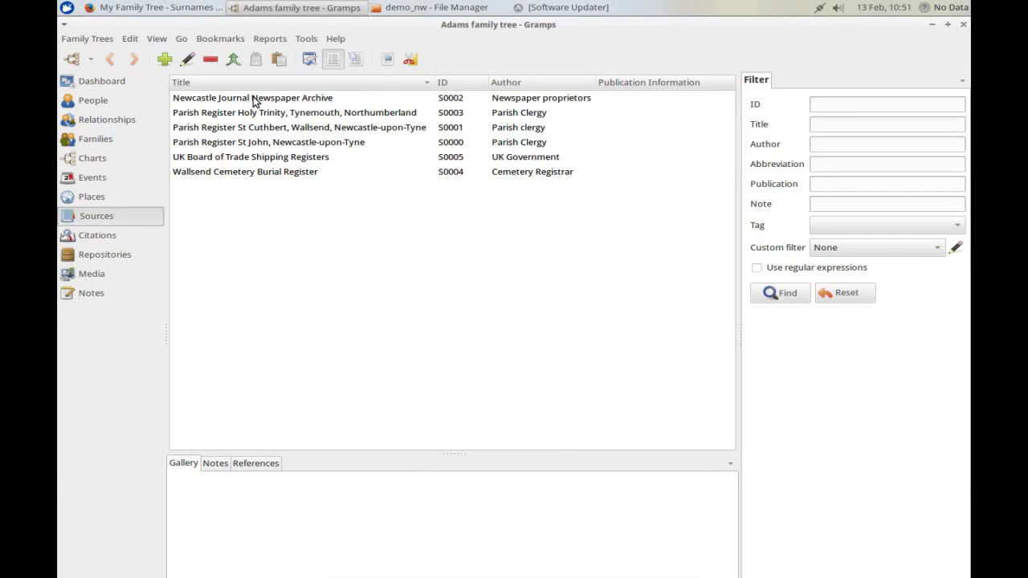
click(356, 59)
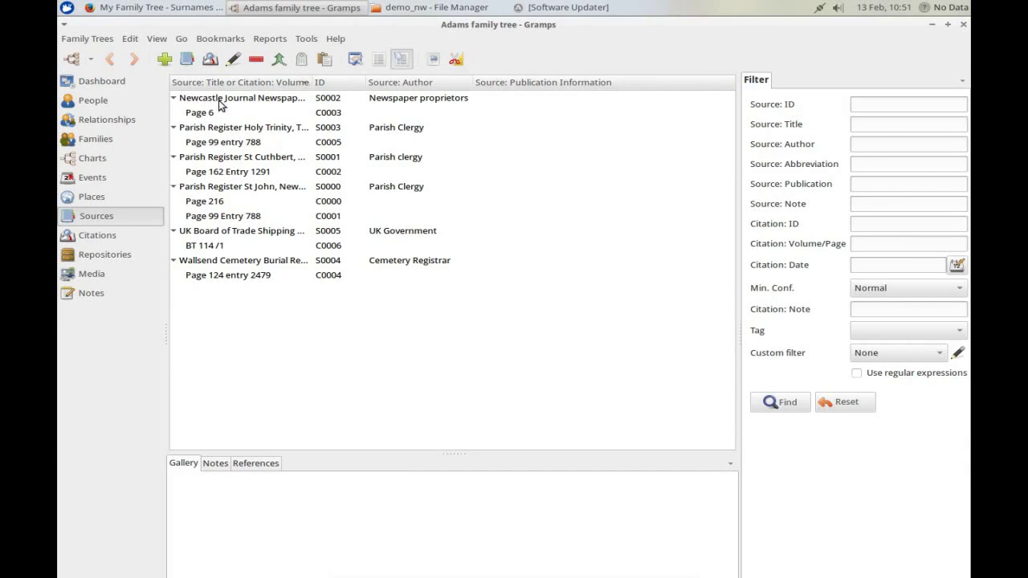
click(379, 61)
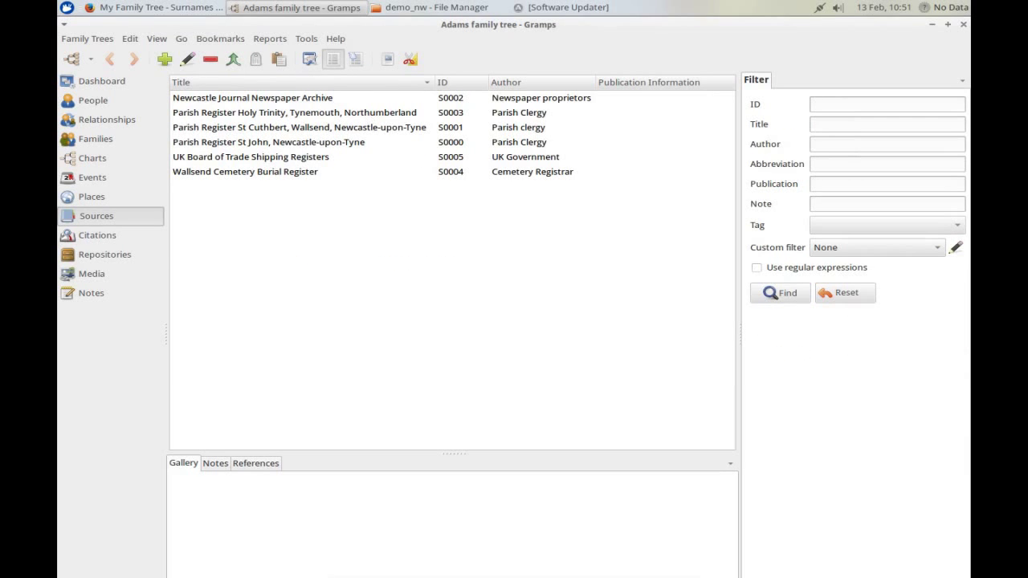
click(94, 256)
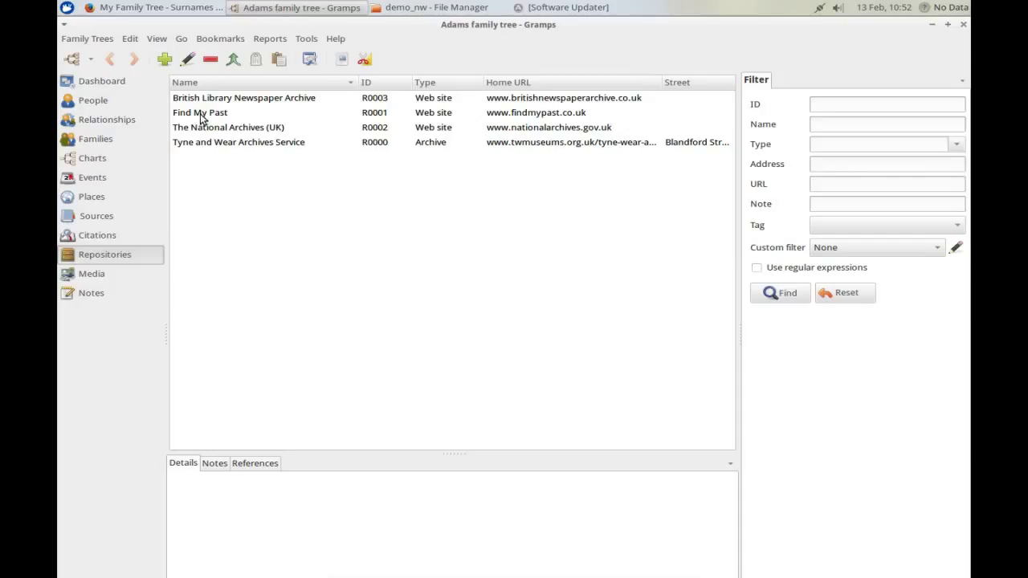
Examine the full text of the death announcement transcription among the tree's notes, and close the note without changes
click(95, 295)
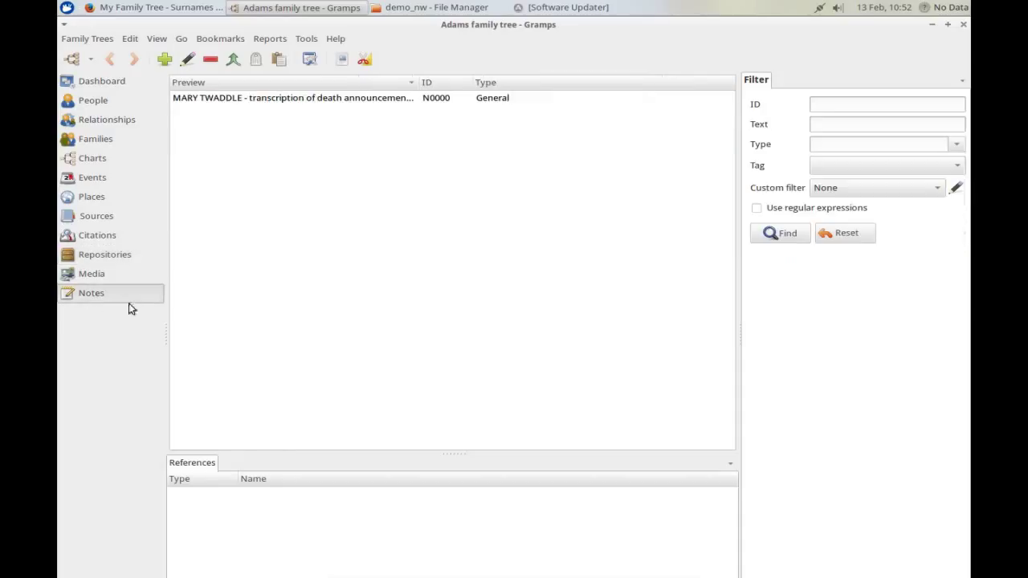
double_click(260, 98)
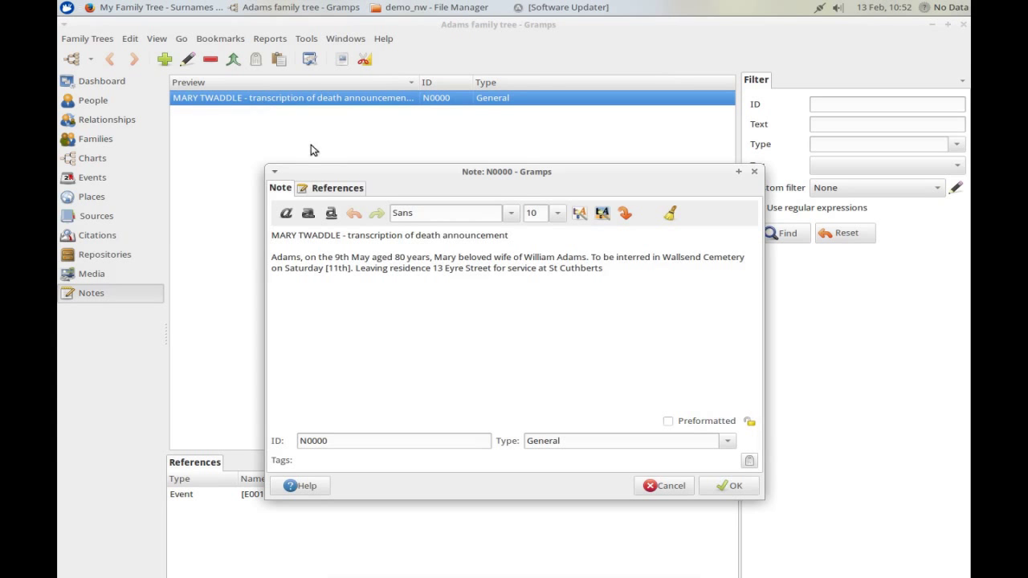
click(272, 235)
click(663, 486)
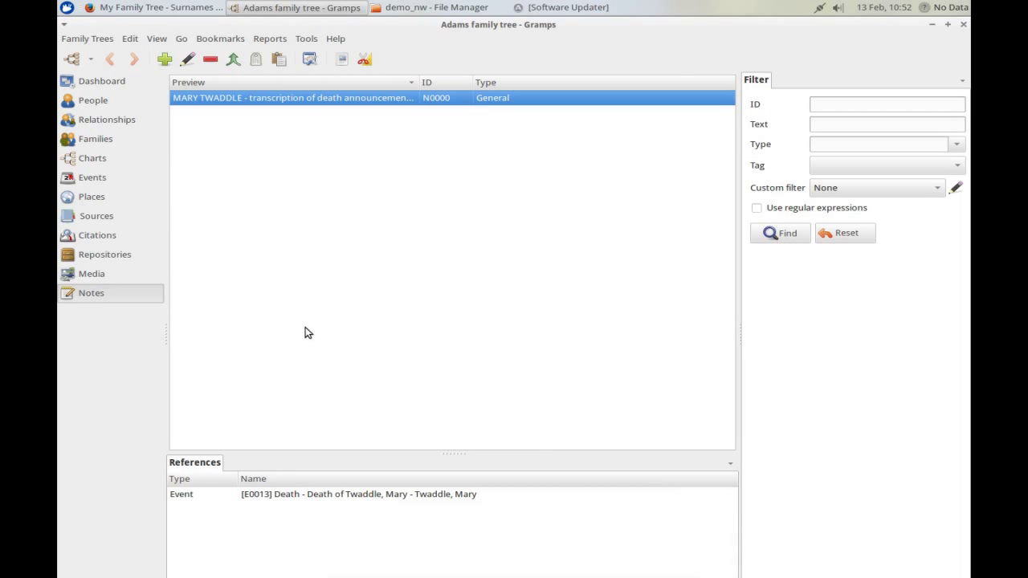
Examine the note and age attribute of the wife's 1888 death event, and the attributes of her 1888 burial event
click(86, 180)
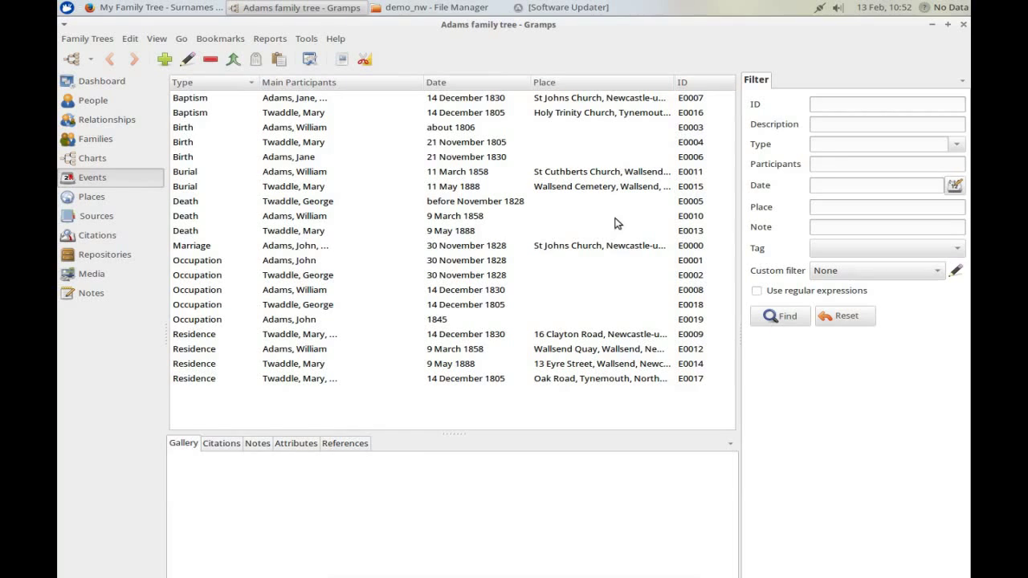
click(492, 231)
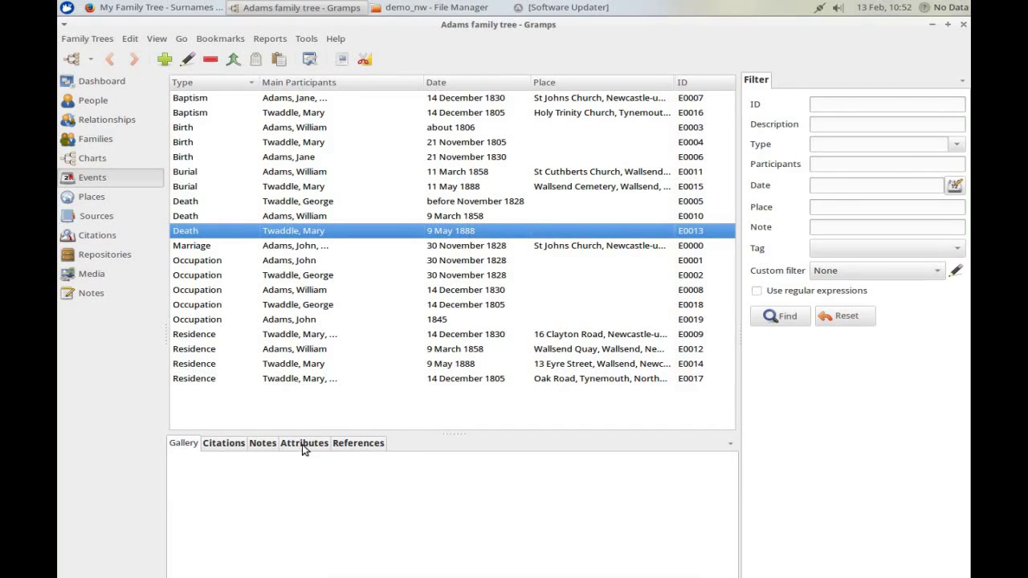
click(259, 446)
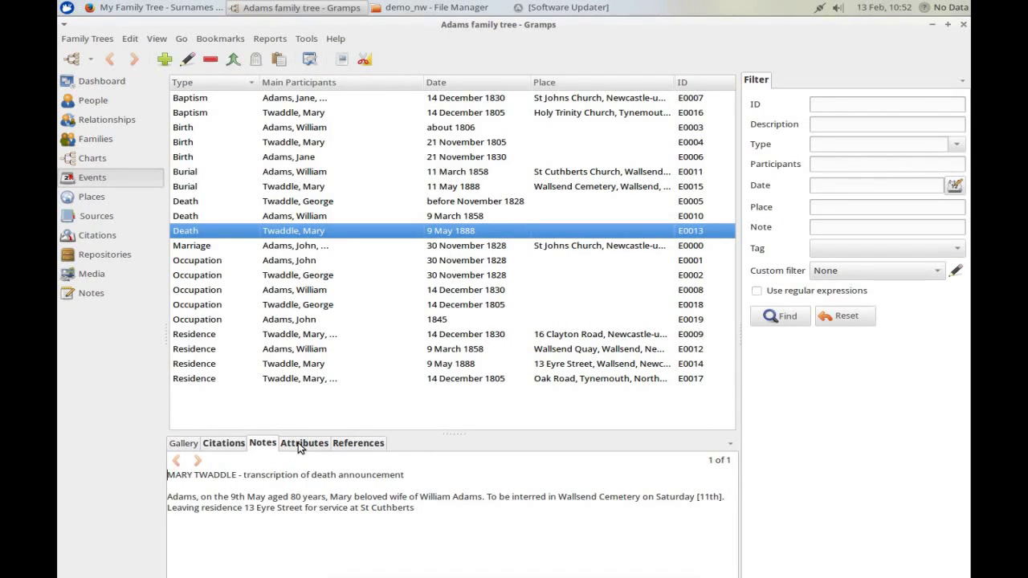
click(298, 447)
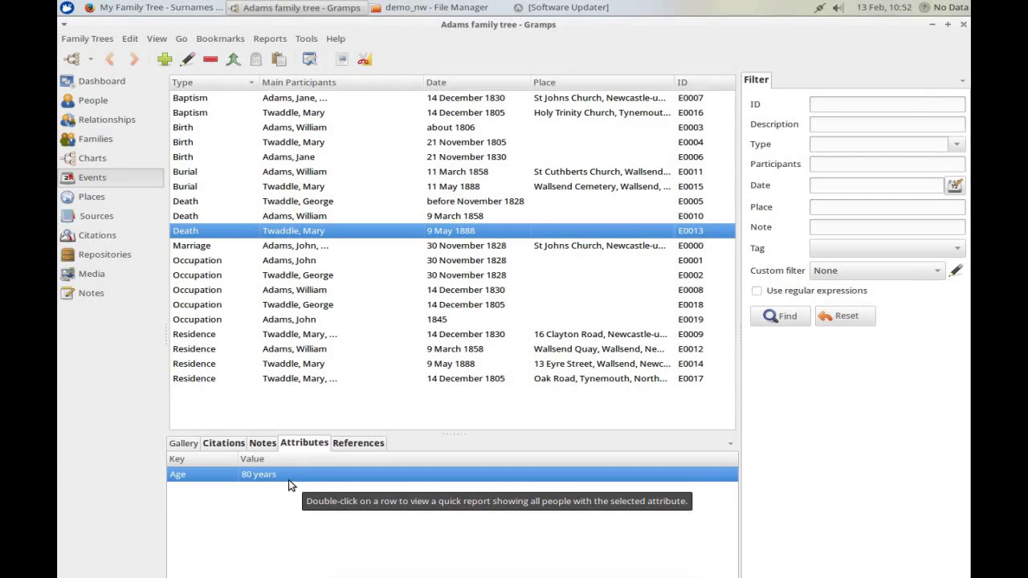
click(689, 189)
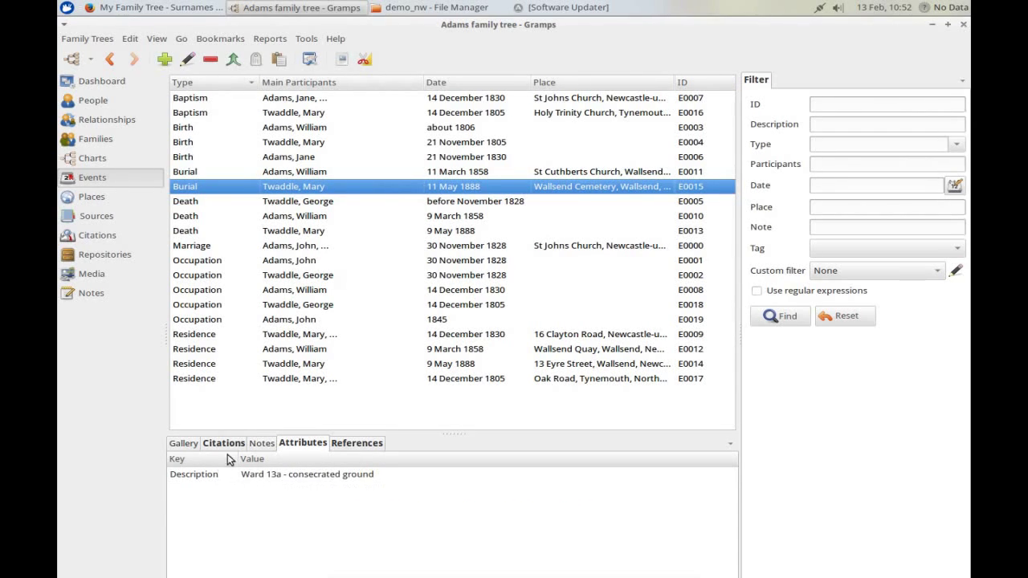
Examine the citations of the wife's birth event, and the citation and gallery image of the 1845 occupation event
click(697, 143)
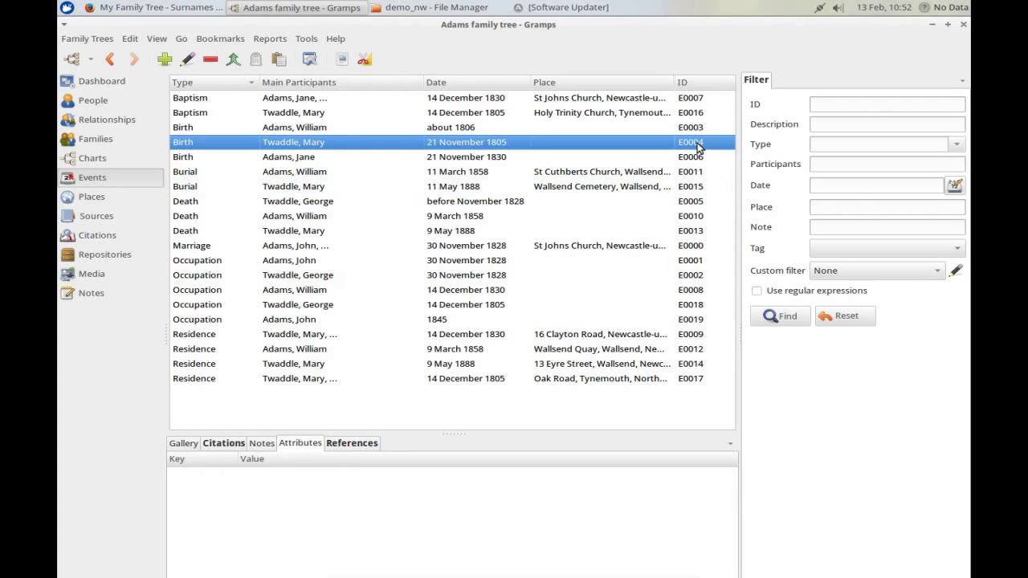
click(224, 443)
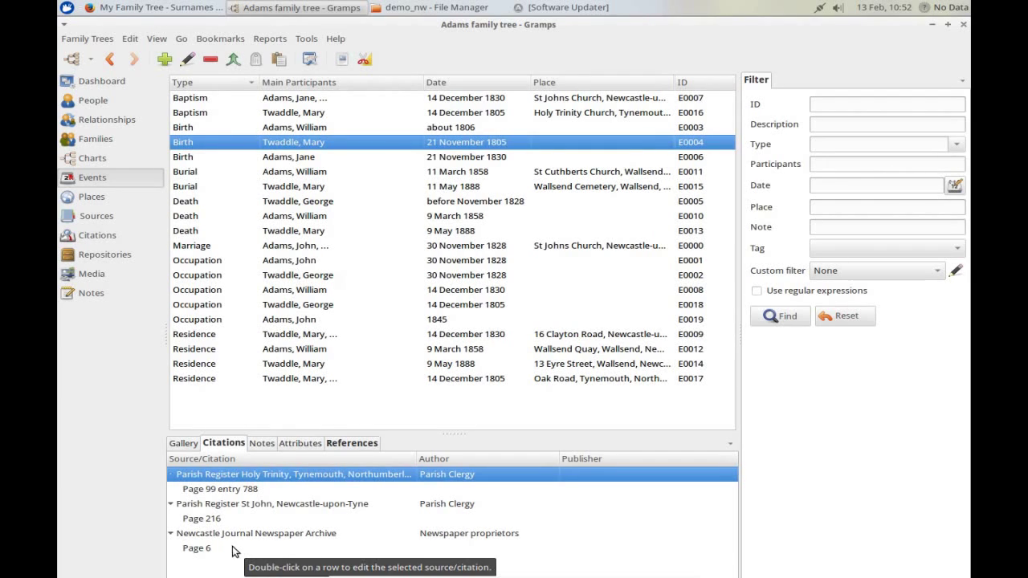
click(277, 321)
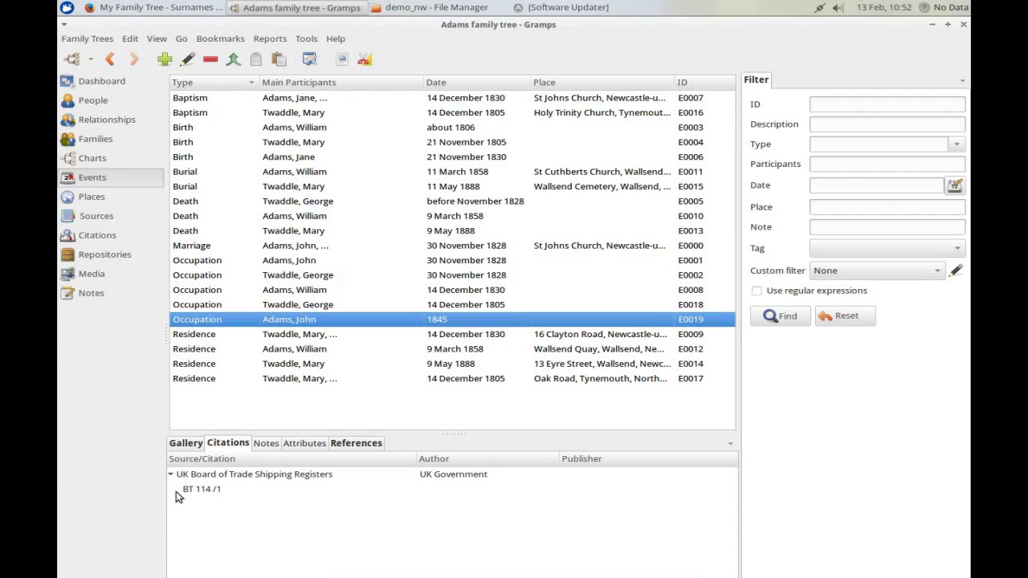
click(185, 443)
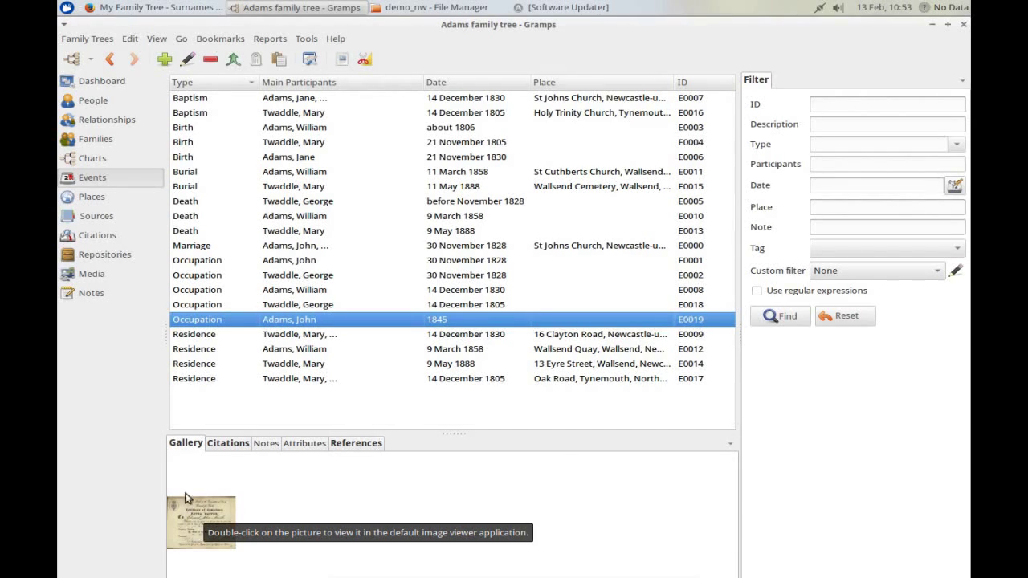
Generate a Complete Individual Report for the wife as a PDF document, overwriting the existing Example_indiv_complete.pdf
click(271, 38)
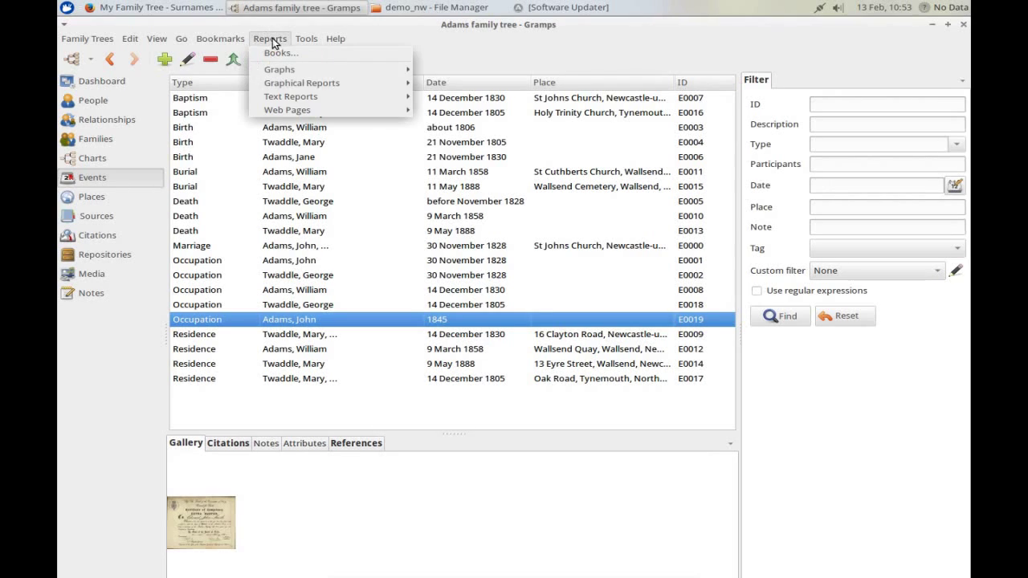
mouse_move(306, 99)
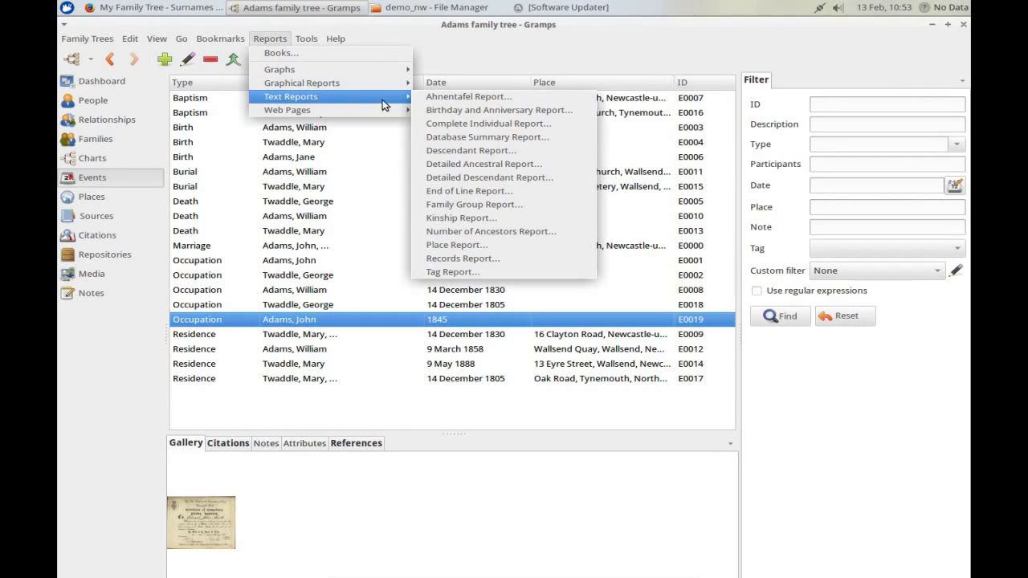
click(503, 126)
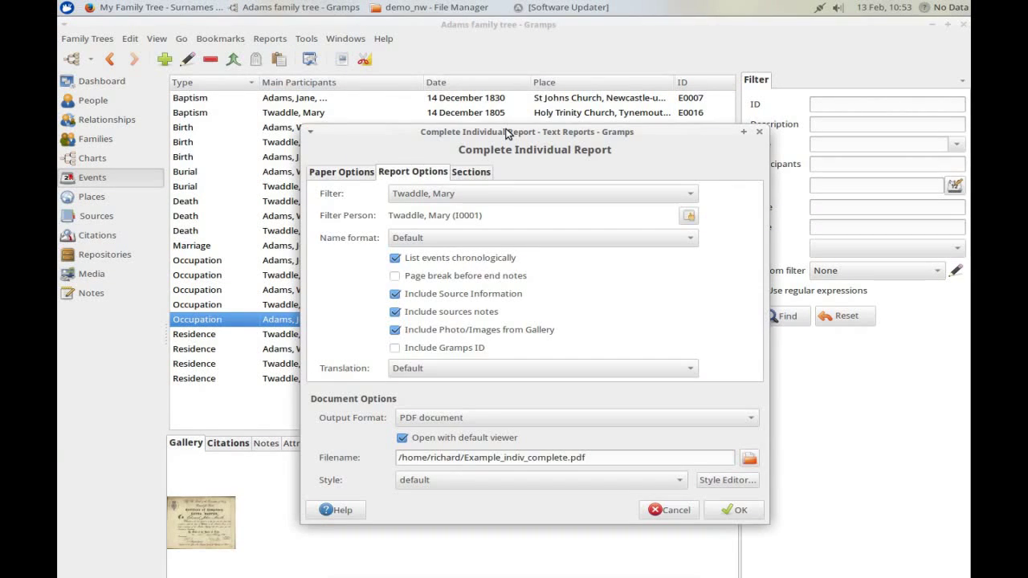
click(748, 512)
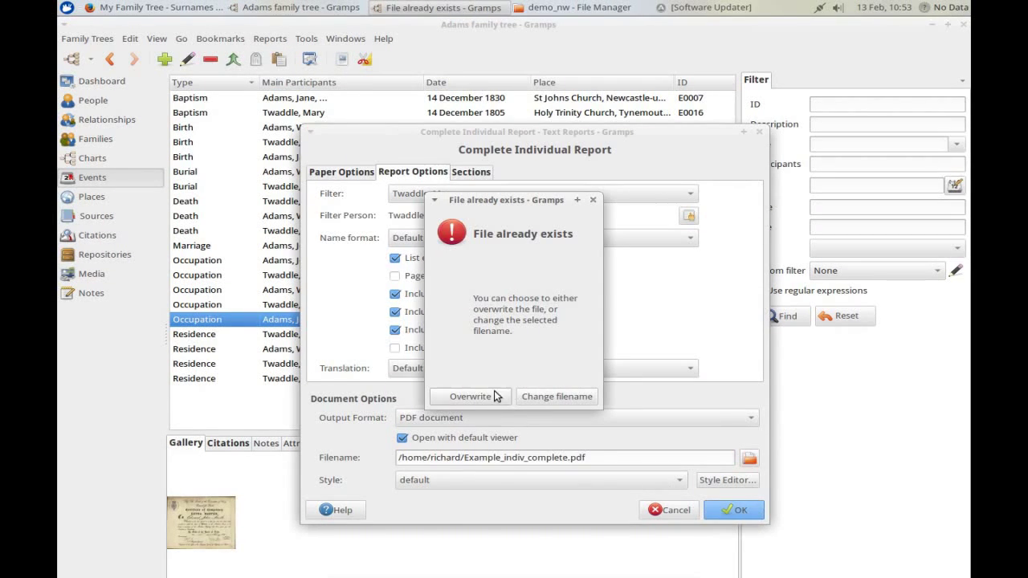
click(480, 397)
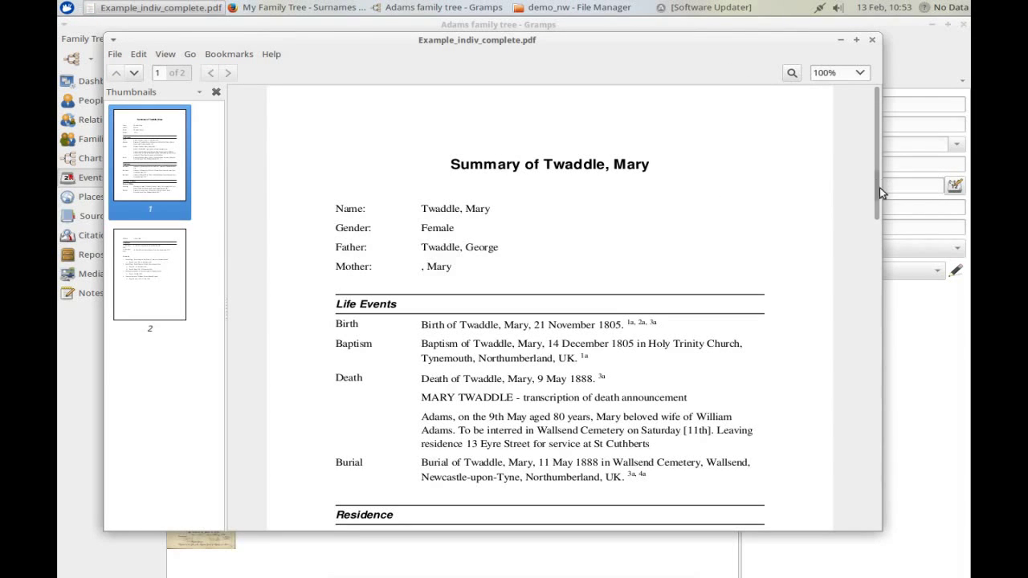
Read the PDF report's life events, residences, marriage, addresses and endnotes through to page 2, and close the document
scroll(880, 206, down, 2)
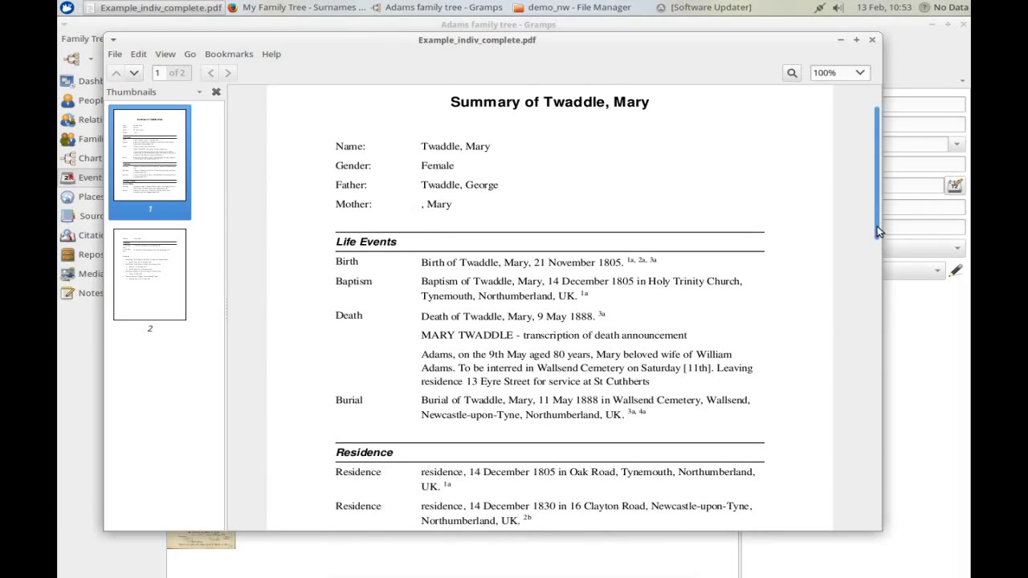
scroll(647, 137, down, 3)
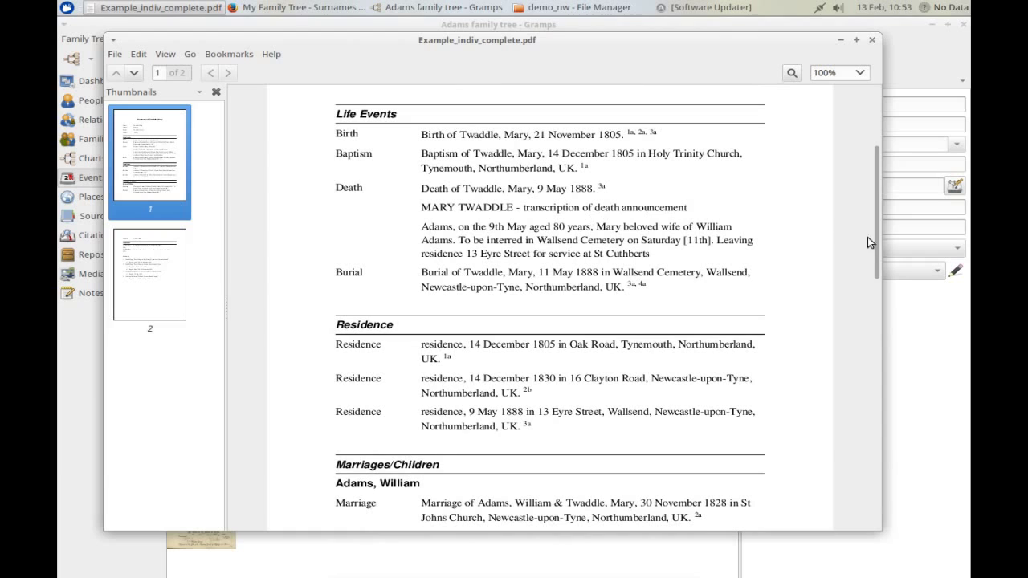
scroll(876, 244, down, 2)
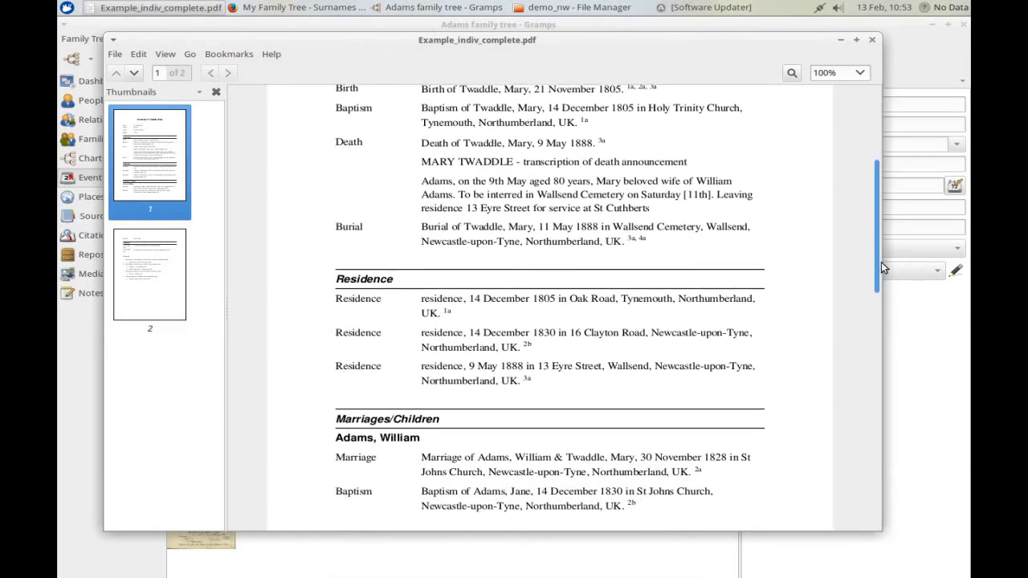
drag(888, 283, 891, 417)
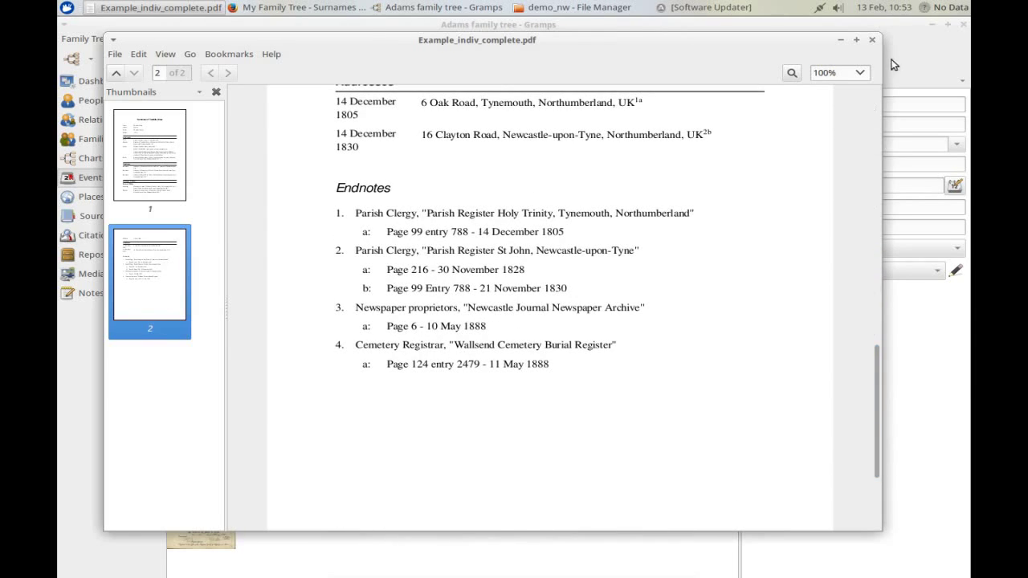
click(870, 40)
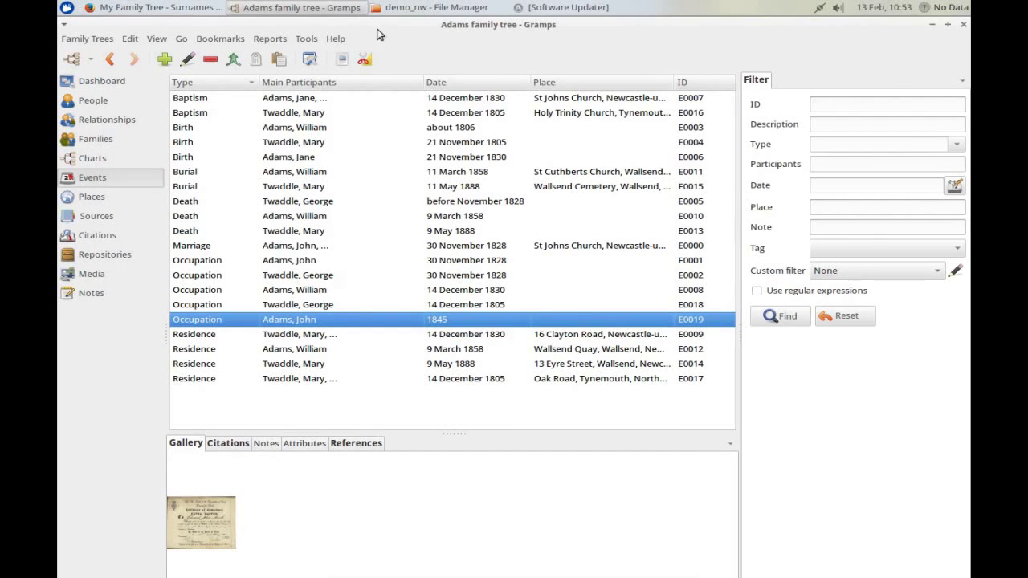
Inspect the Narrated Web Site report's options, including its demo_nw destination folder, and cancel without generating the site
click(277, 41)
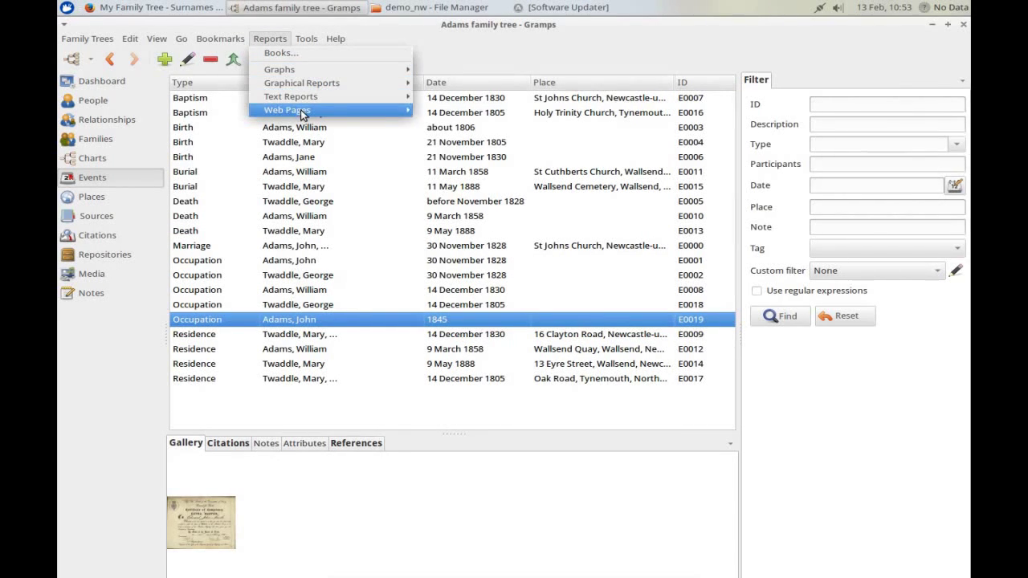
mouse_move(300, 109)
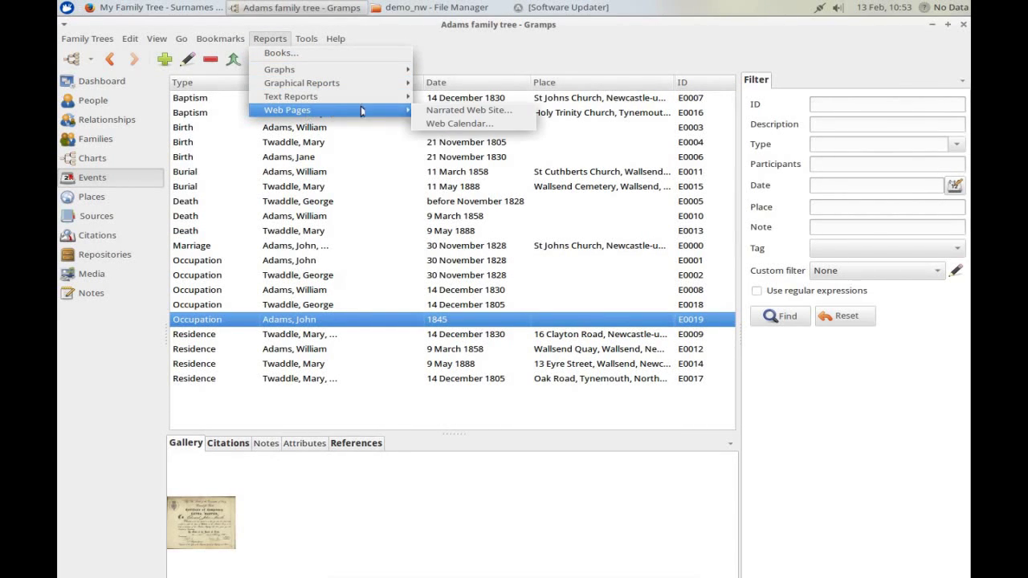
click(460, 111)
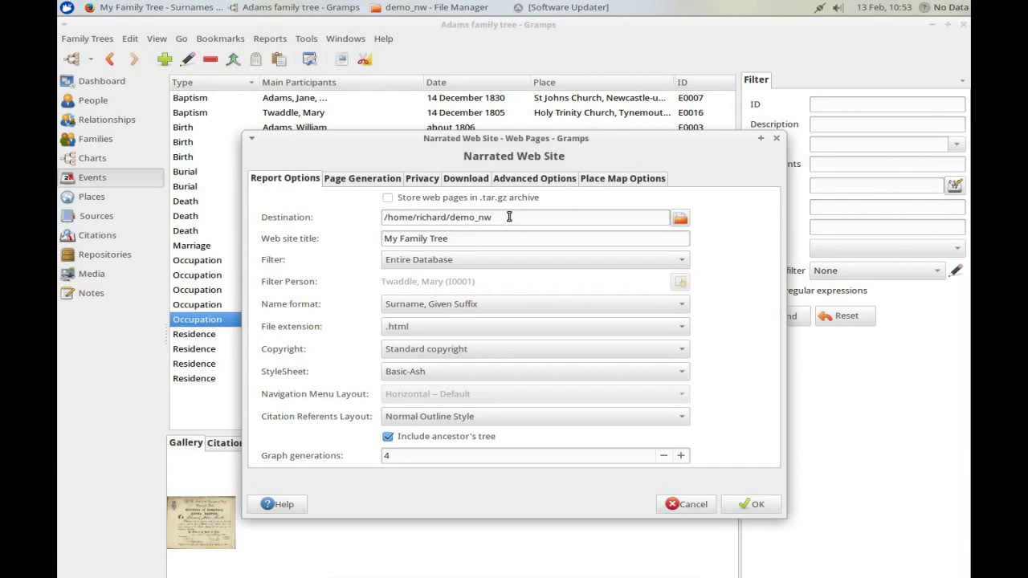
drag(503, 217, 375, 216)
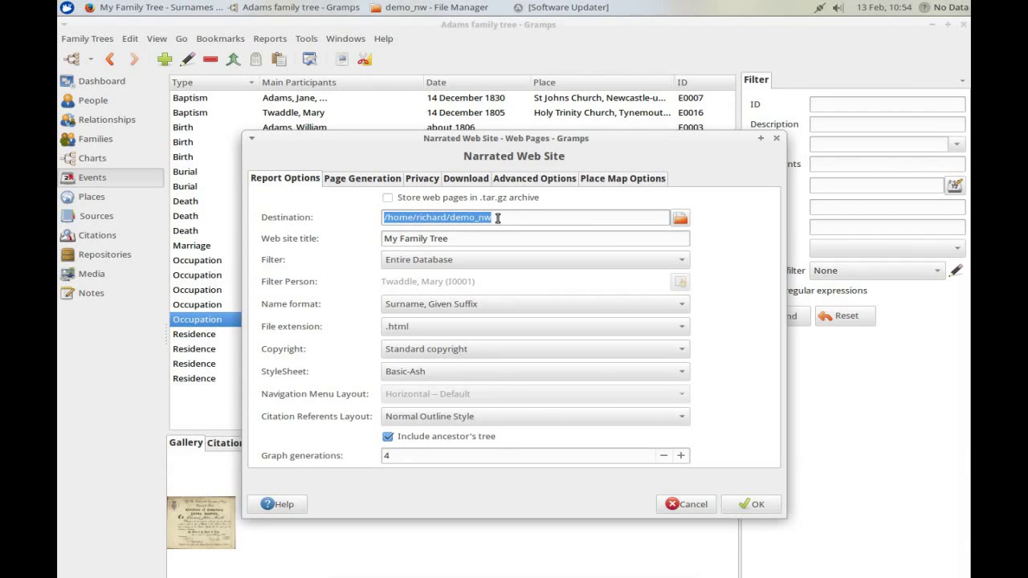
click(687, 504)
Locate index.html in the demo_nw folder in the File Manager, and switch to the generated website in Firefox
click(416, 8)
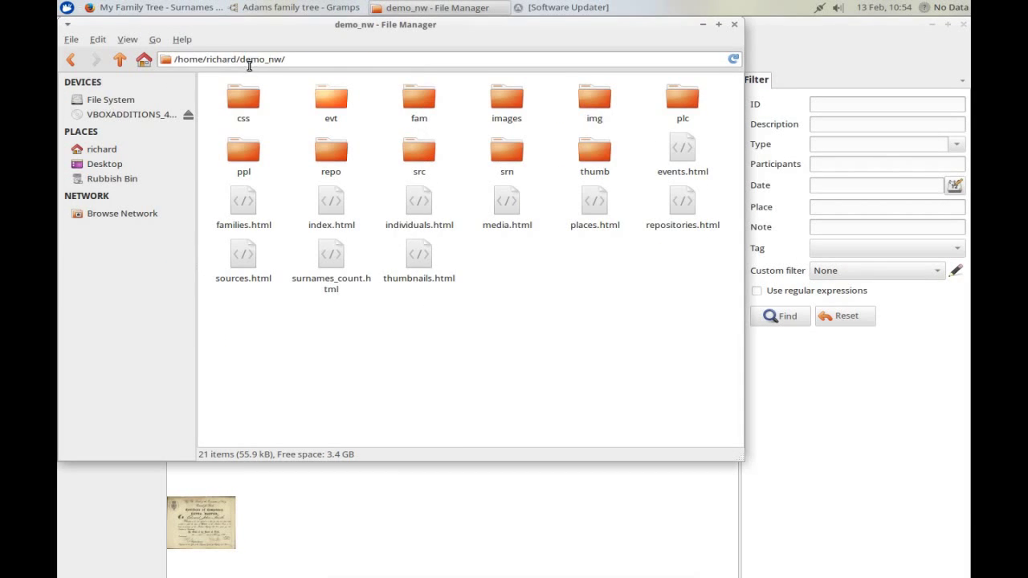
click(334, 213)
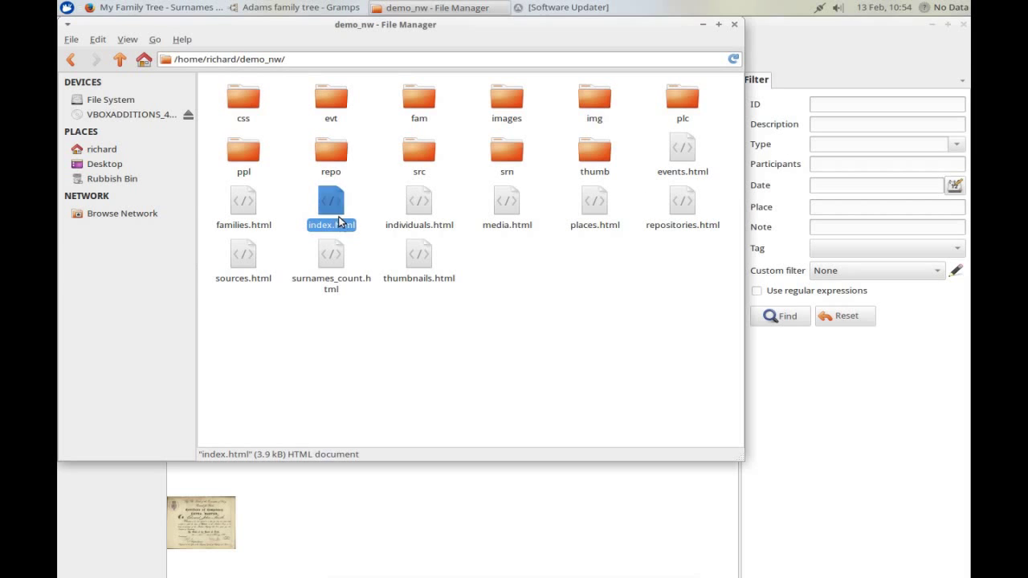
click(167, 9)
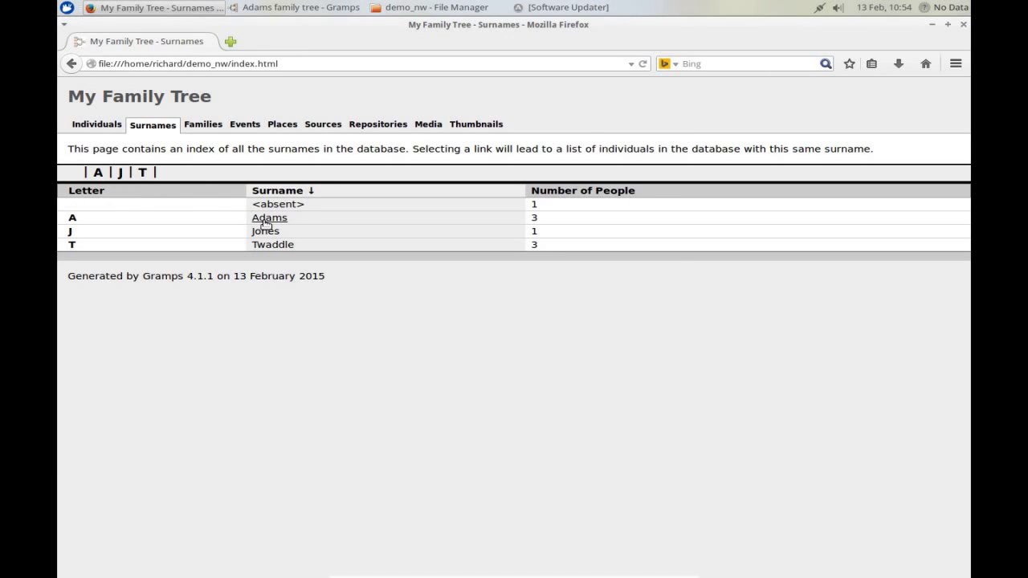
Browse the website's Twaddle surname page and its index of individuals, and open the wife's individual page
click(264, 245)
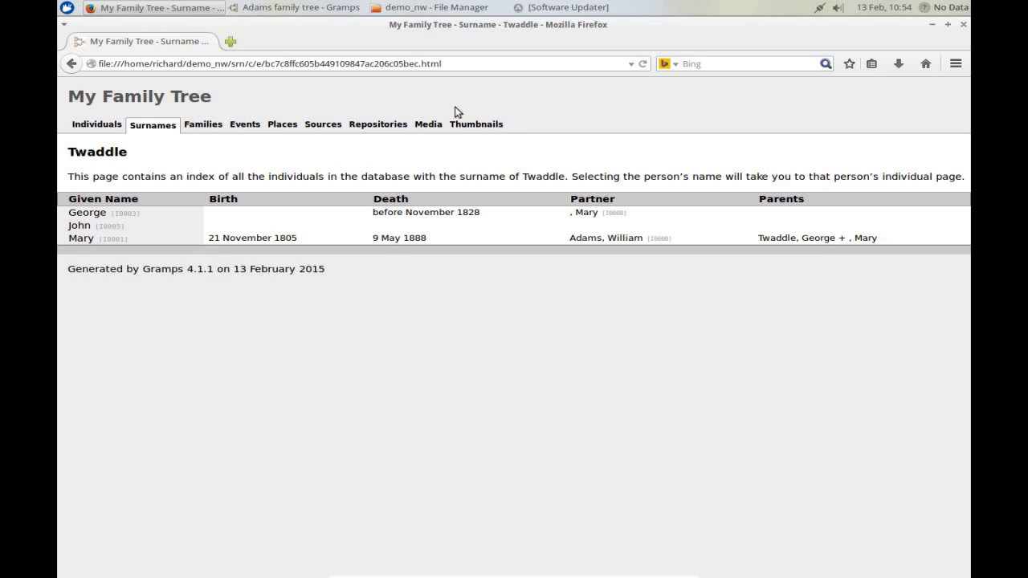
click(94, 129)
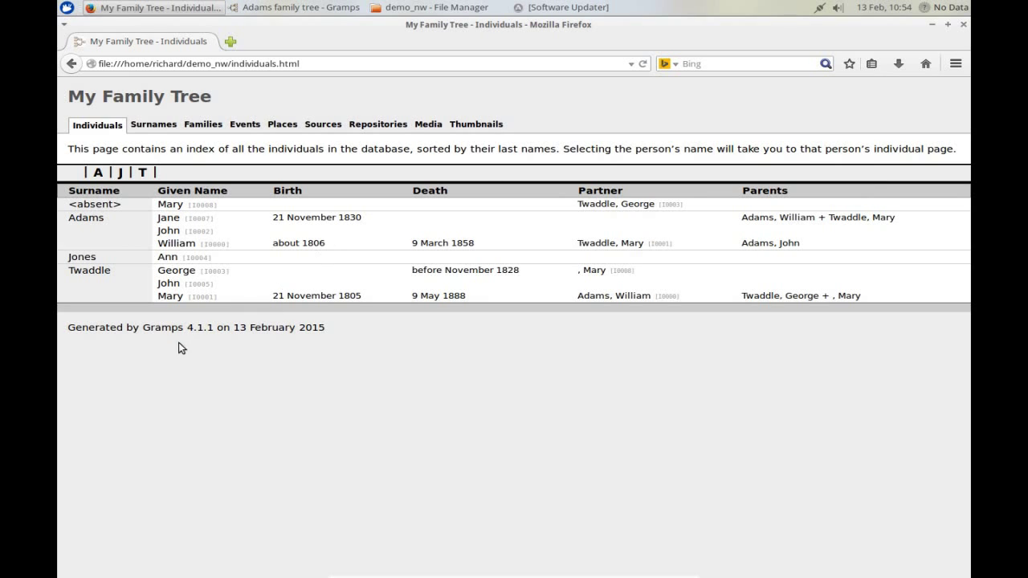
click(169, 297)
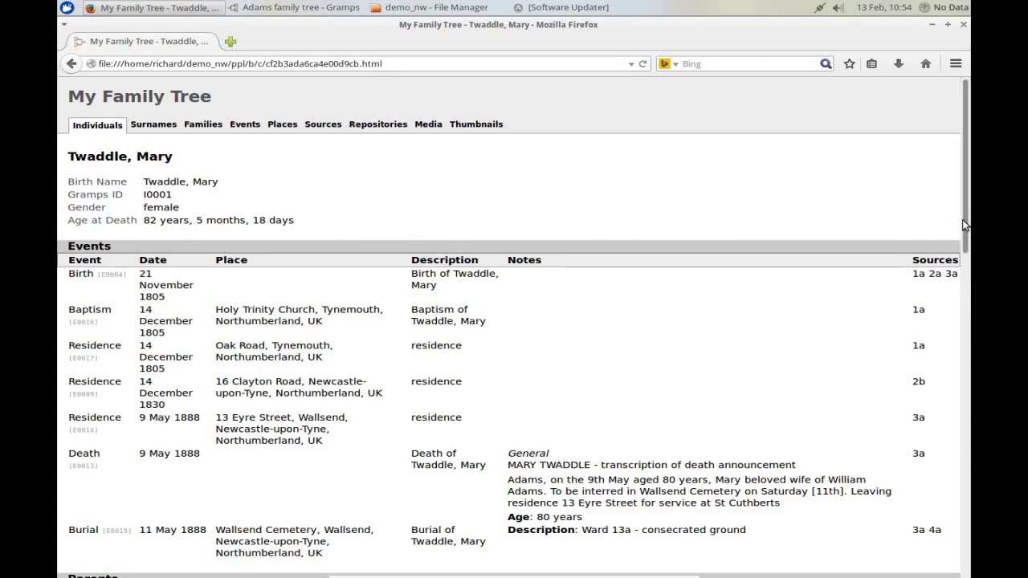
Read the wife's web page from her events and parents through families, addresses and pedigree to the ancestors chart
drag(965, 220, 970, 277)
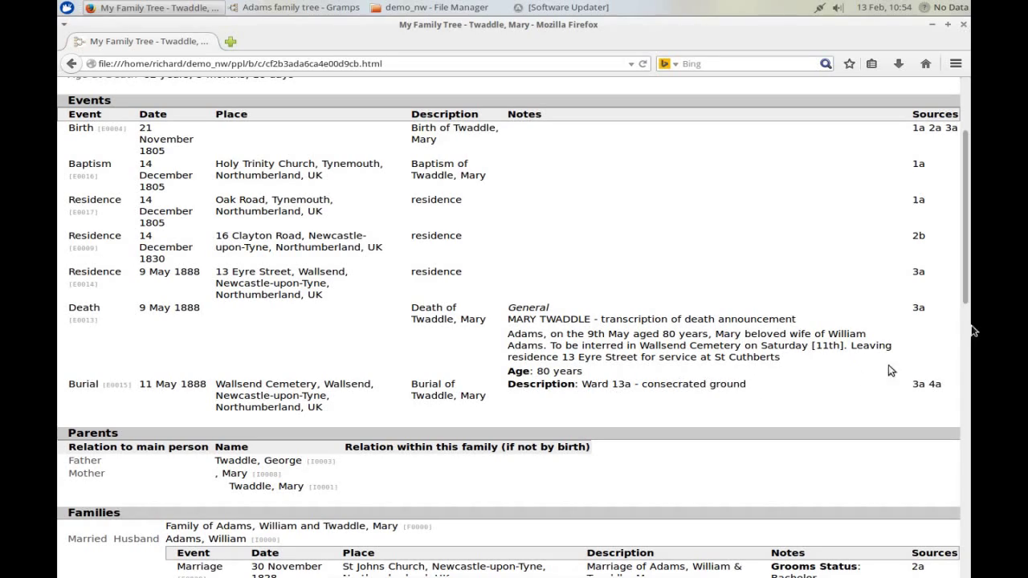
scroll(969, 293, down, 5)
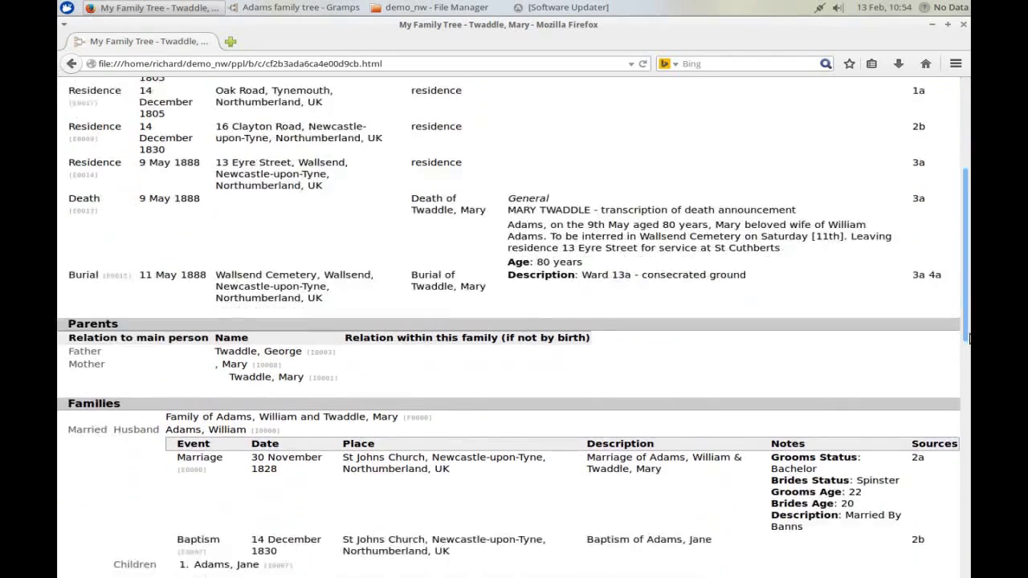
scroll(967, 392, down, 2)
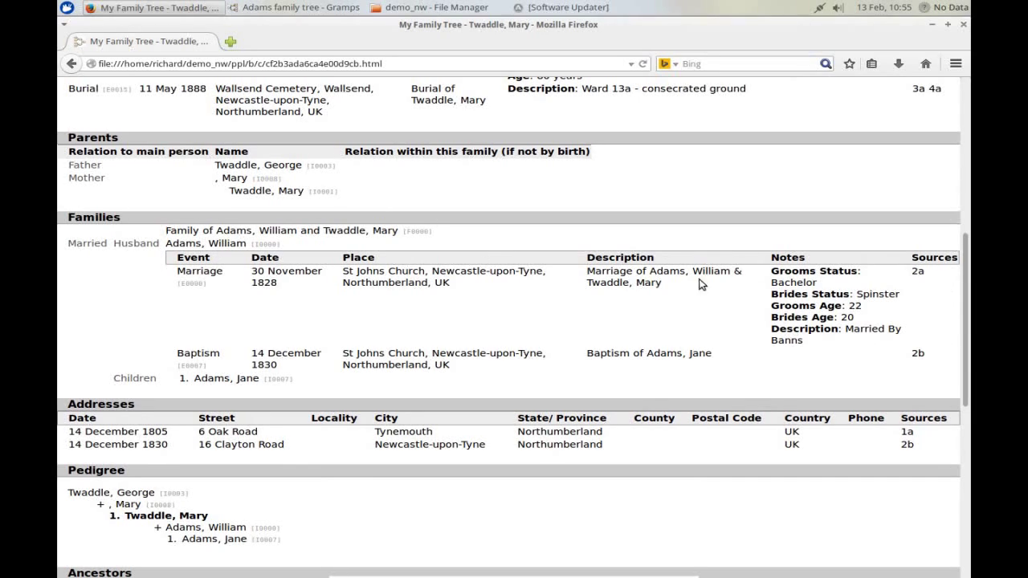
scroll(967, 357, down, 2)
scroll(967, 356, down, 10)
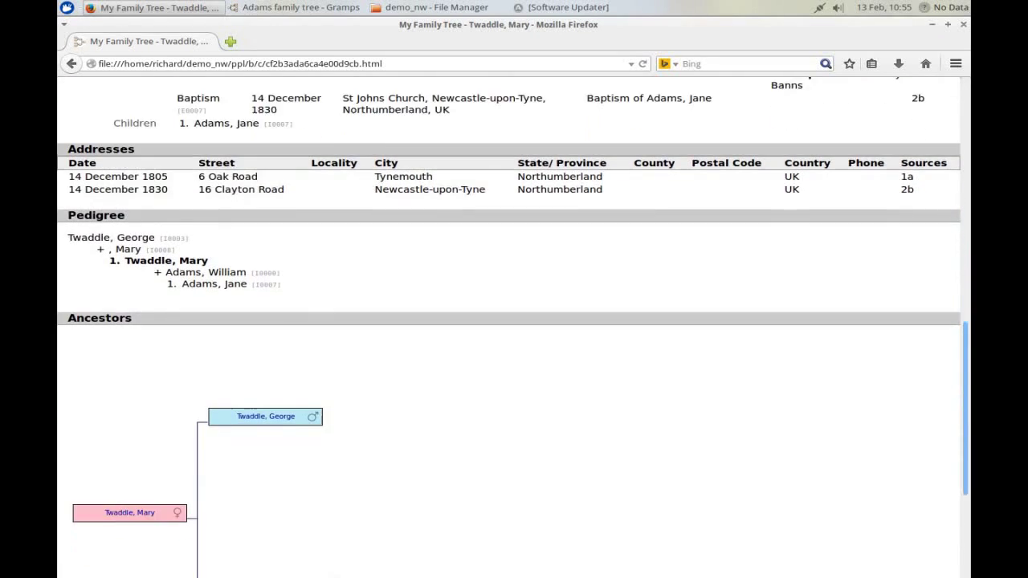